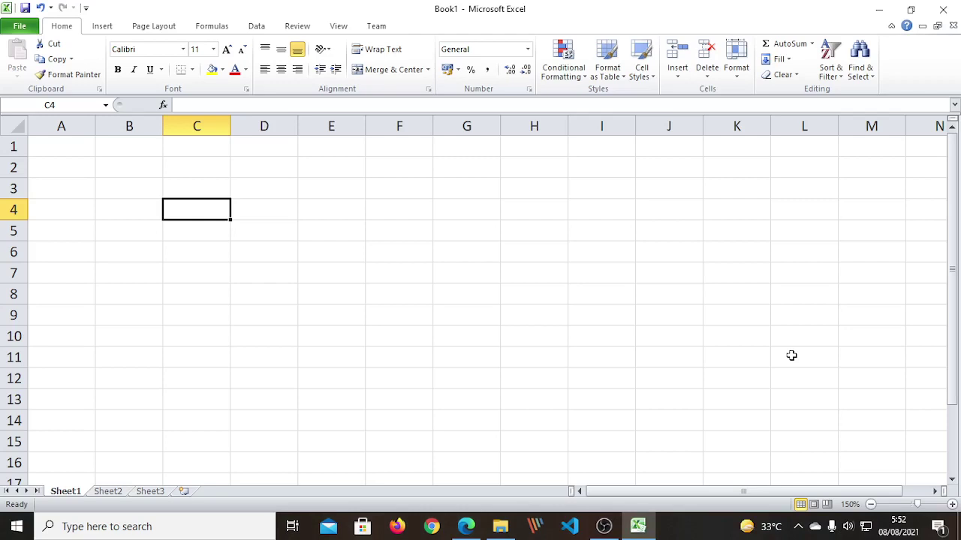
left_click(58, 150)
left_click(151, 191)
left_click(214, 296)
left_click(279, 224)
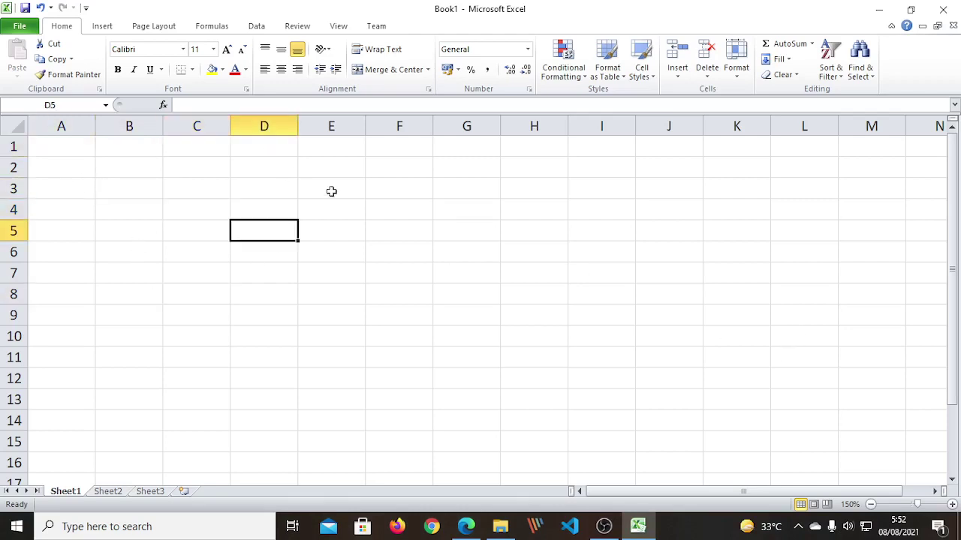
left_click(352, 204)
left_click(423, 252)
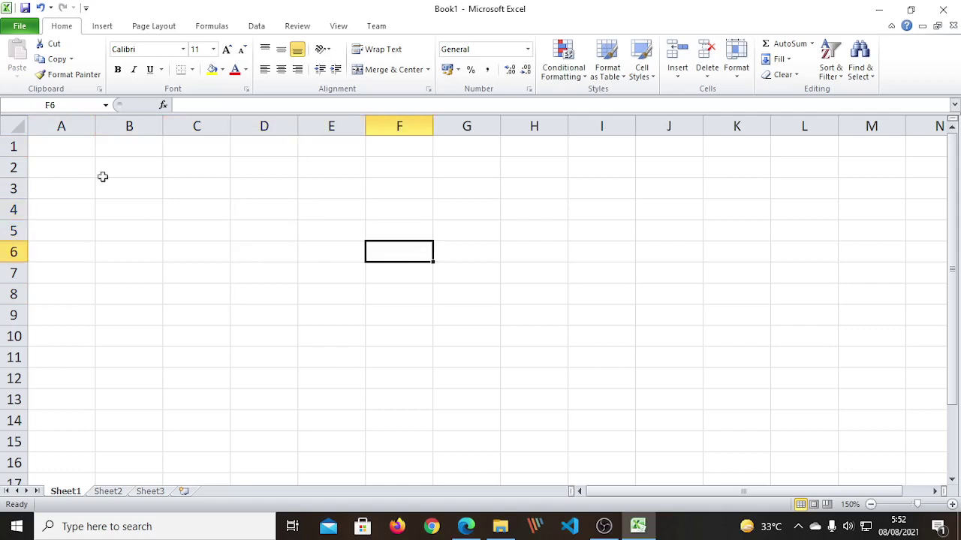
left_click(496, 269)
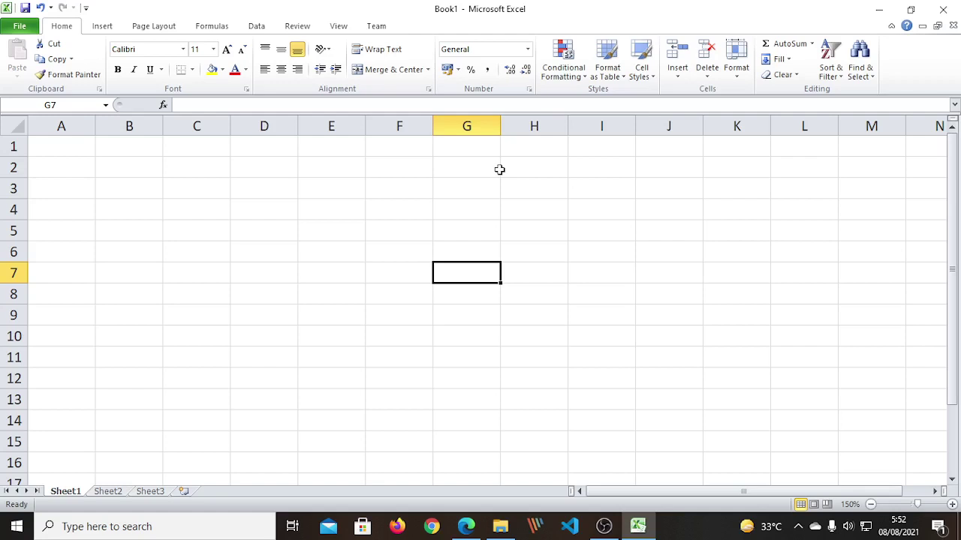
left_click(49, 153)
left_click(139, 154)
left_click(180, 151)
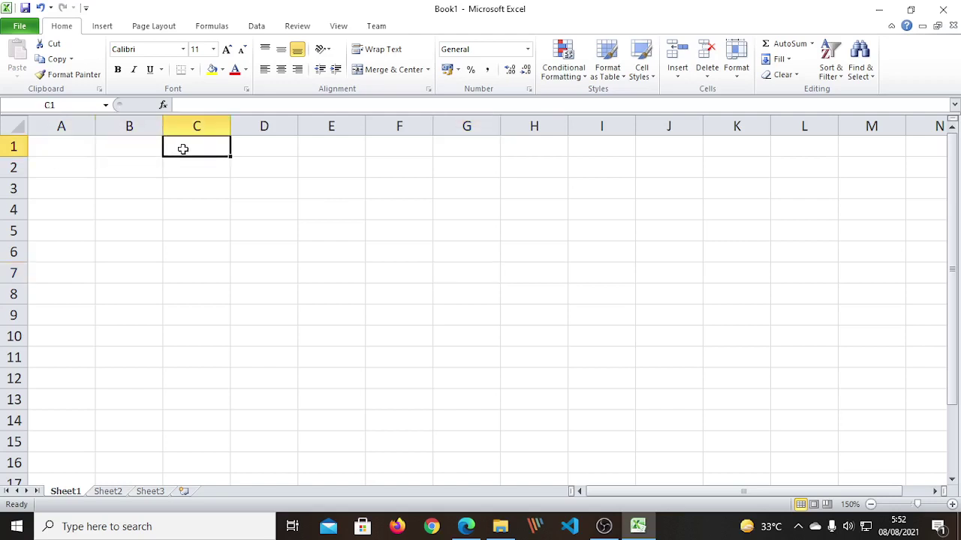
left_click(245, 151)
left_click_drag(282, 193, 283, 212)
left_click(459, 258)
left_click(527, 213)
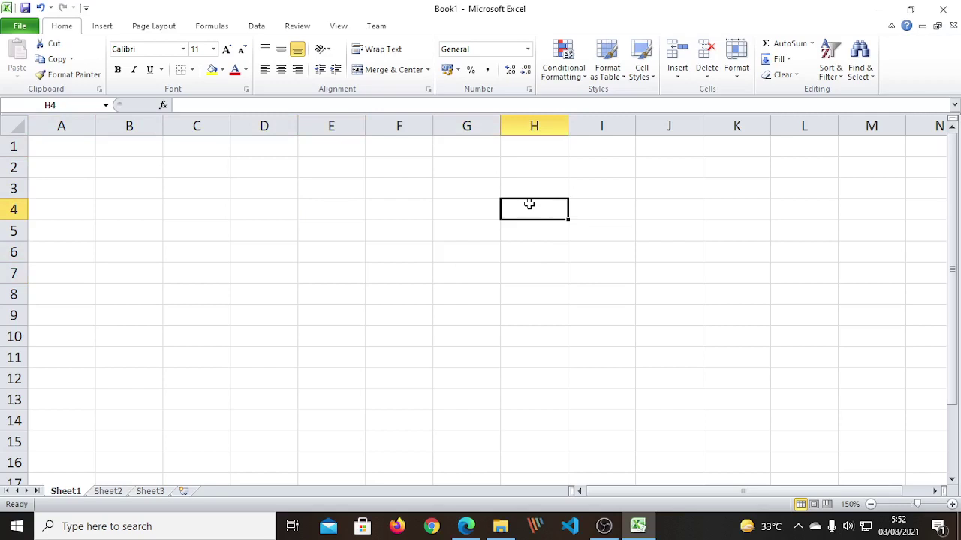
left_click(433, 279)
left_click(273, 225)
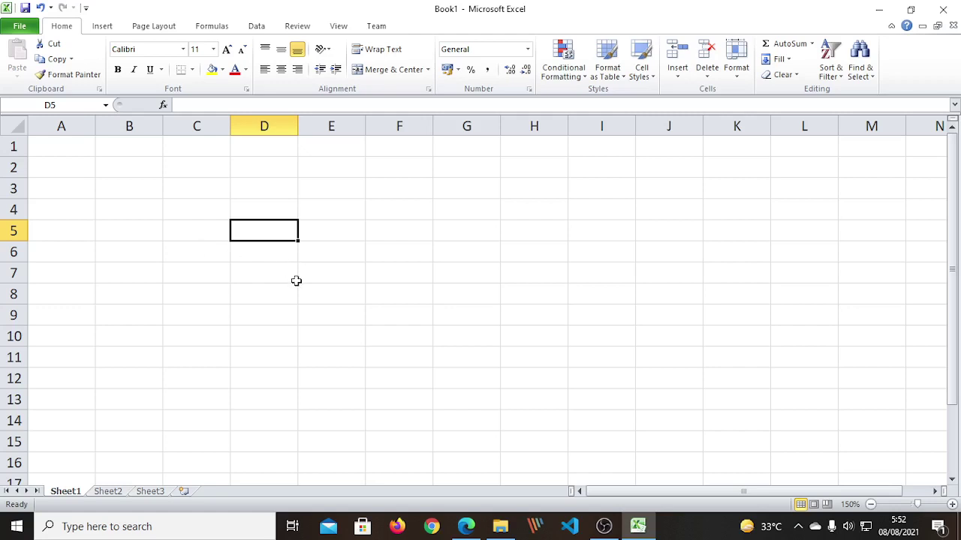
left_click(383, 296)
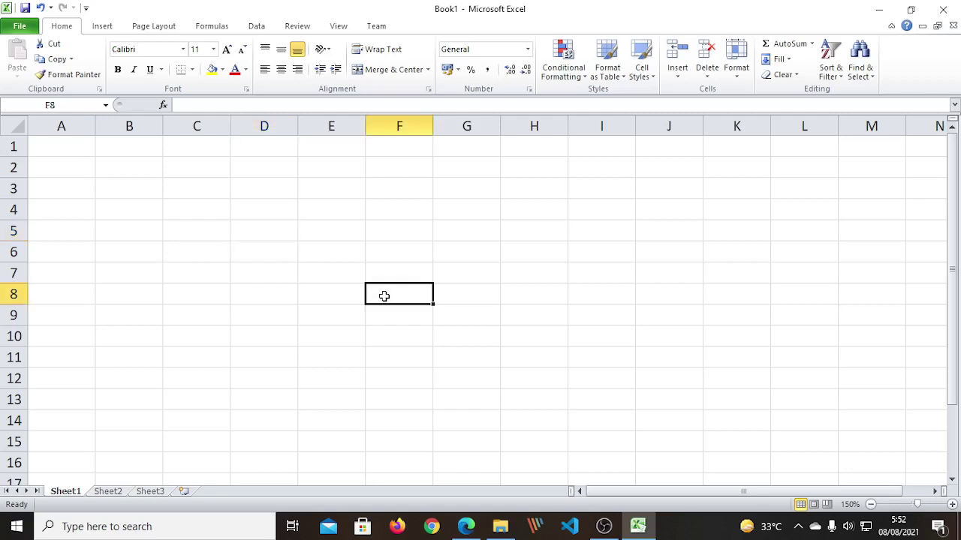
left_click(275, 264)
left_click(175, 216)
left_click(373, 253)
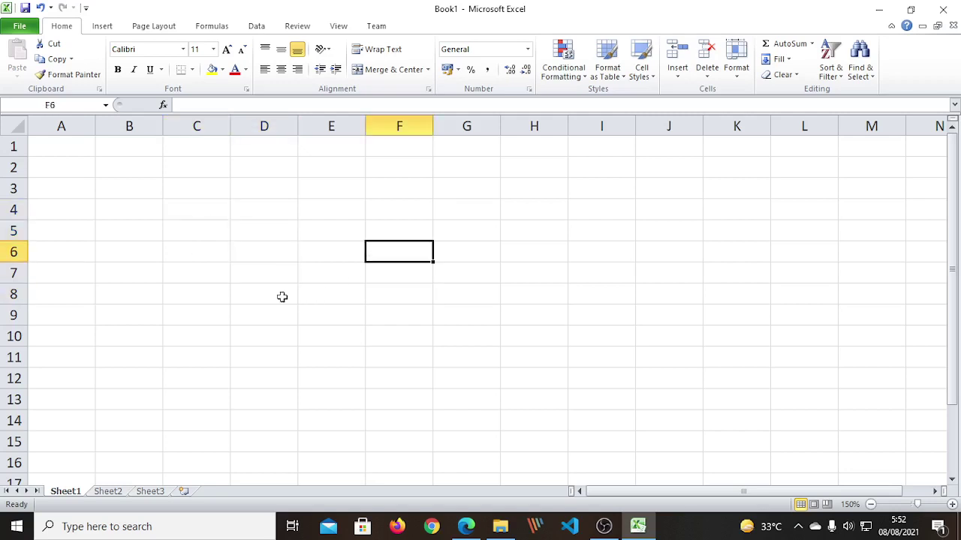
left_click(493, 192)
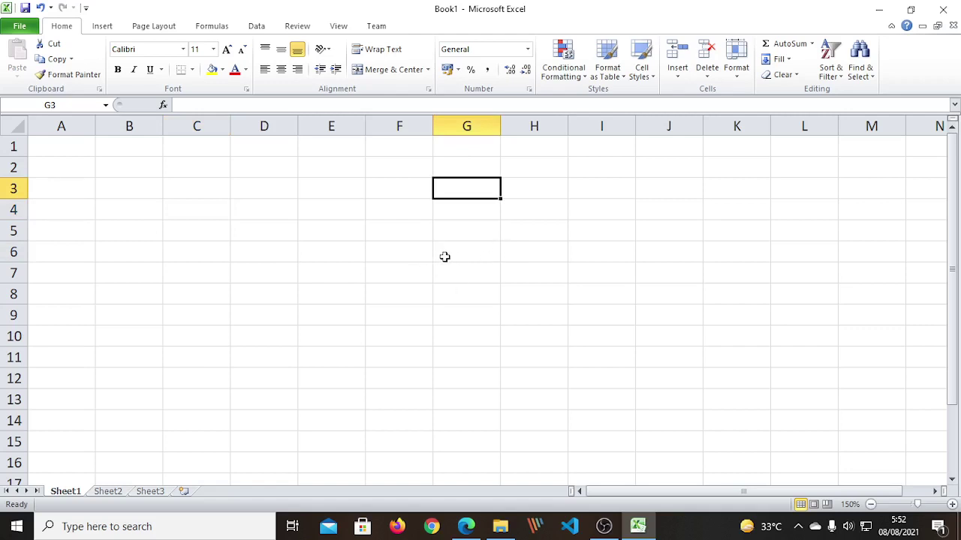
left_click(424, 193)
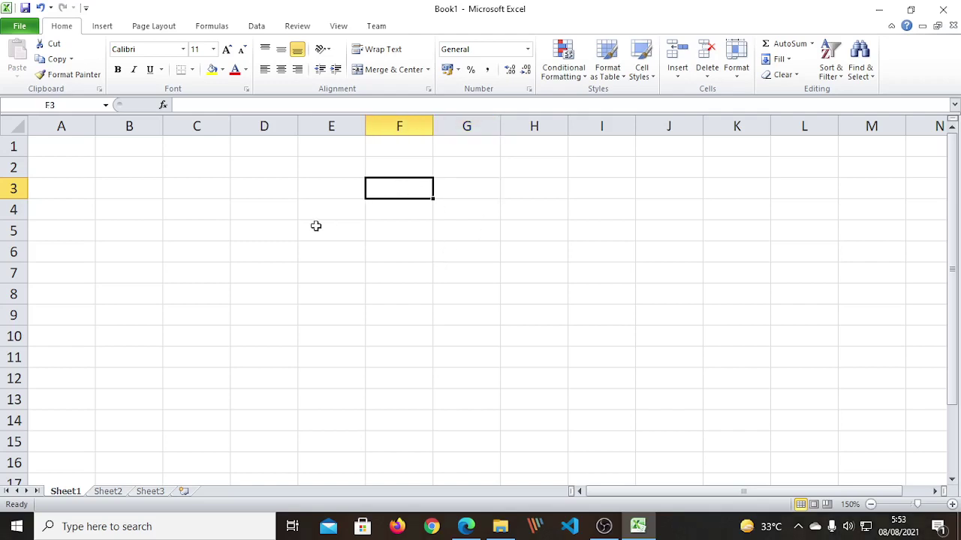
left_click(316, 226)
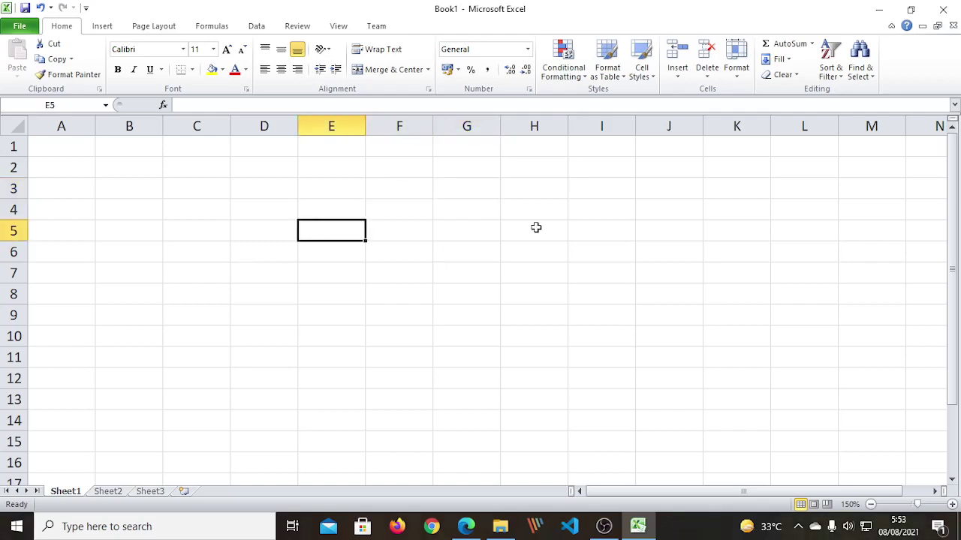
left_click(474, 292)
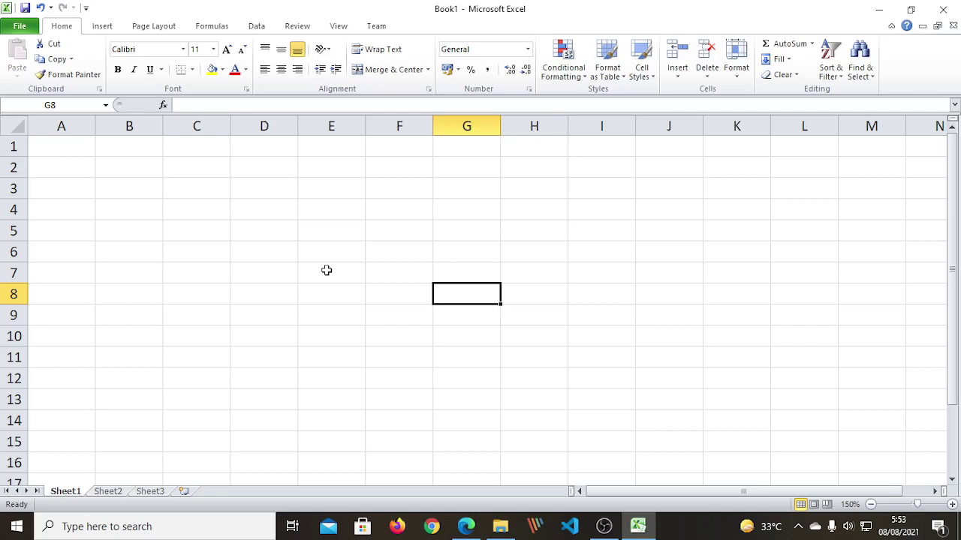
left_click(239, 252)
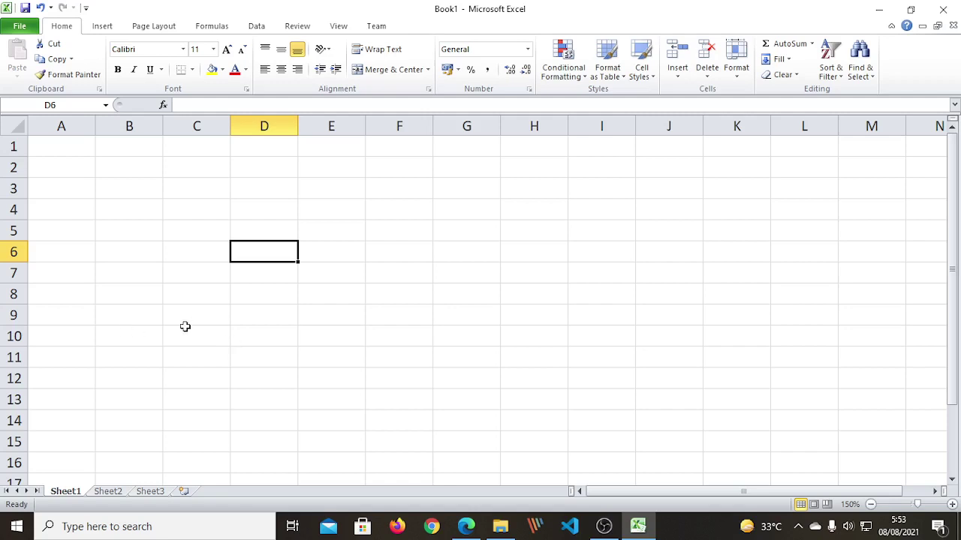
left_click(149, 270)
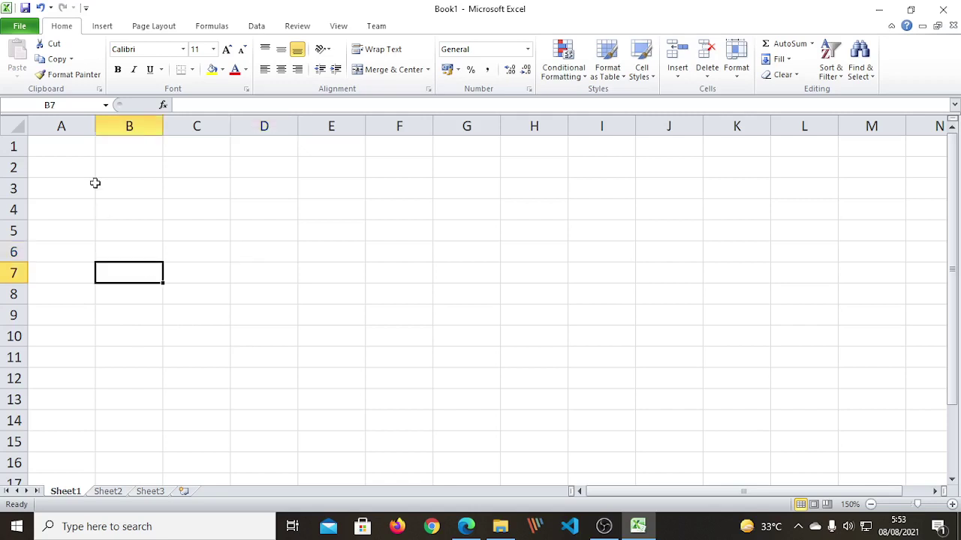
Step: Highlight an entire column and an entire row in alternation, using column A with row 1 and column A with row 2
left_click(71, 124)
left_click(9, 146)
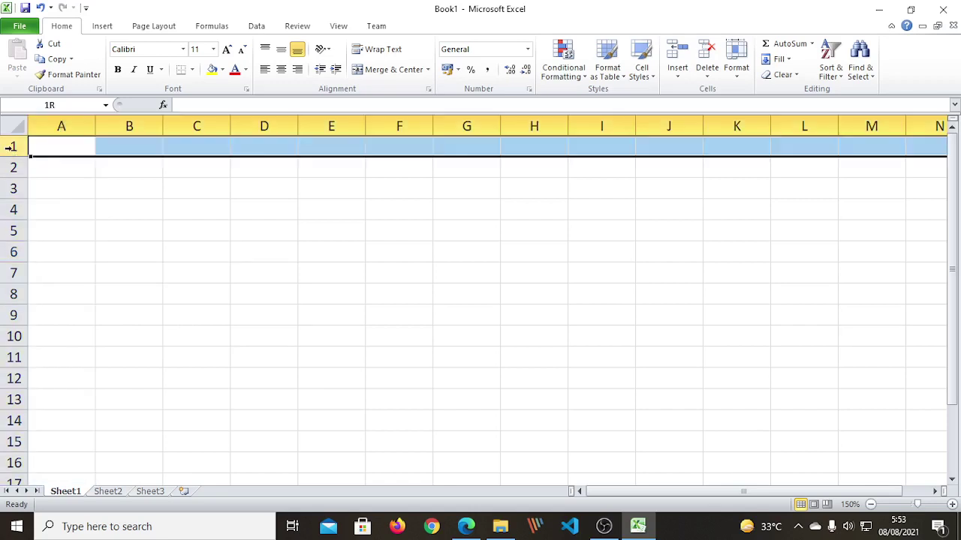
left_click(144, 208)
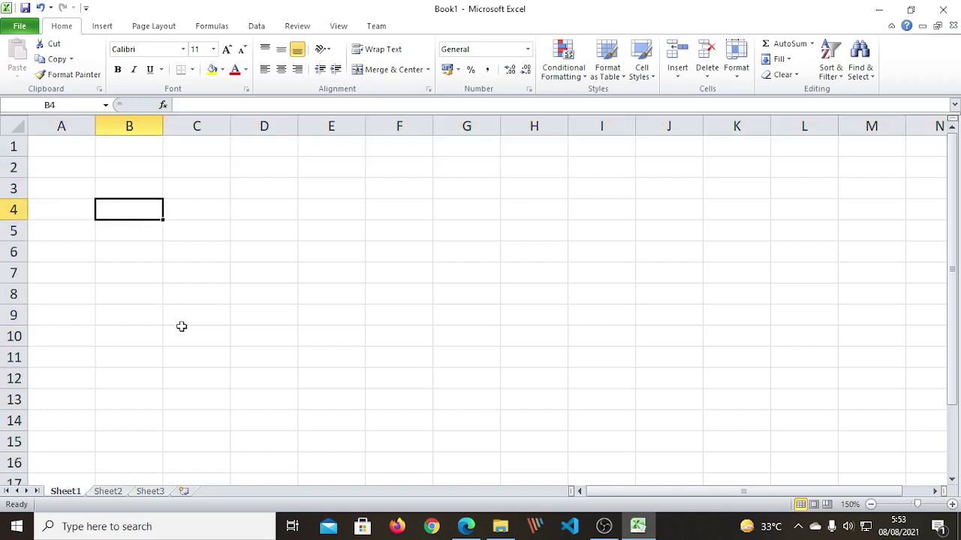
left_click(182, 330)
left_click(48, 124)
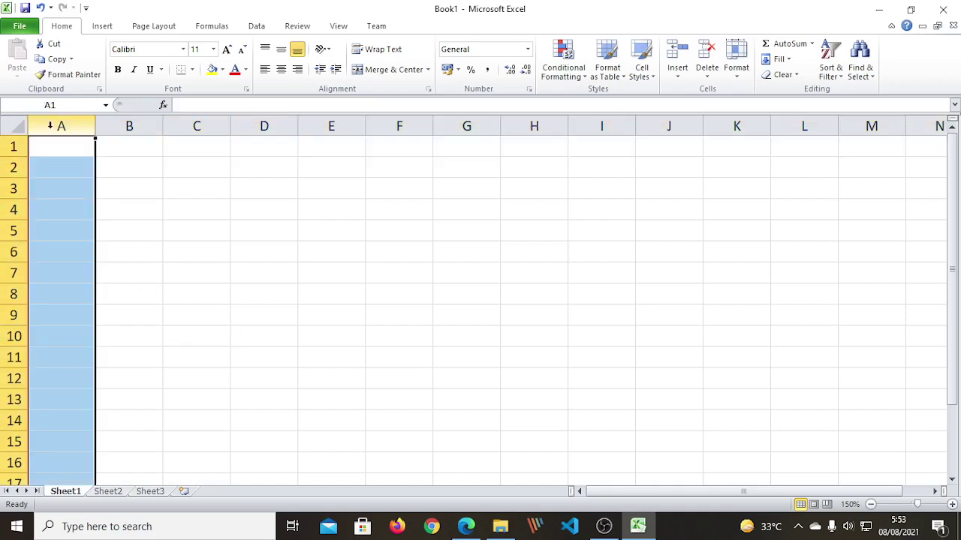
left_click(13, 168)
left_click(154, 209)
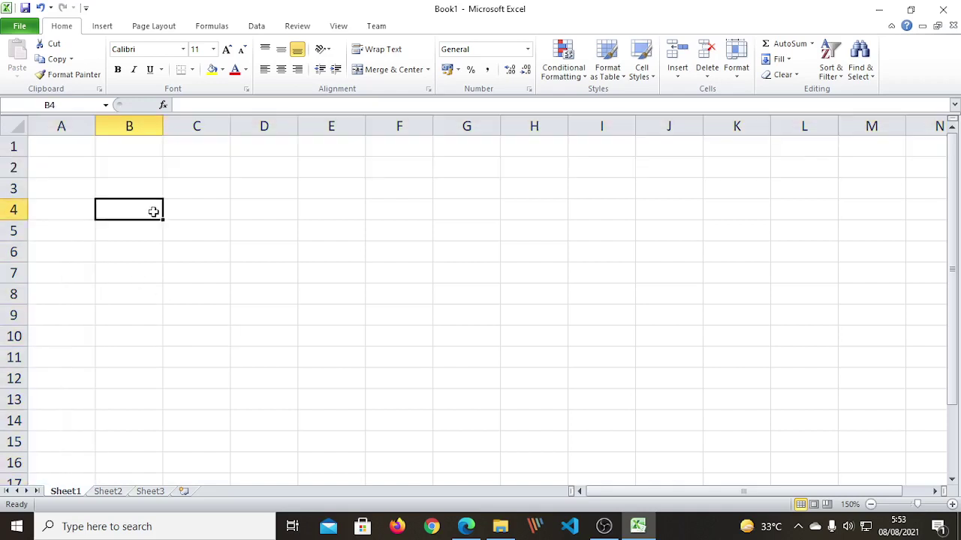
left_click(191, 309)
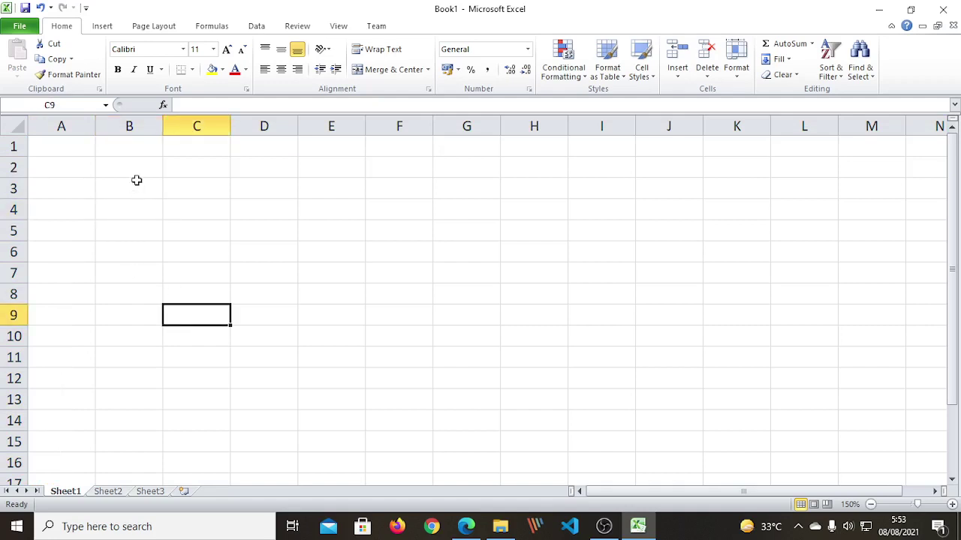
Step: Select the entire columns A, B and C one after another, going through the sequence twice
left_click(74, 124)
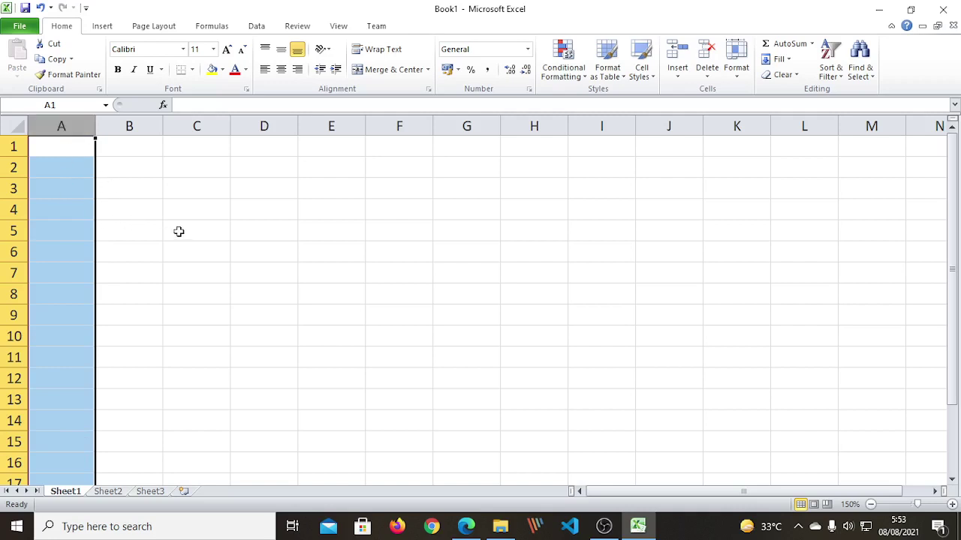
left_click(159, 245)
left_click(63, 124)
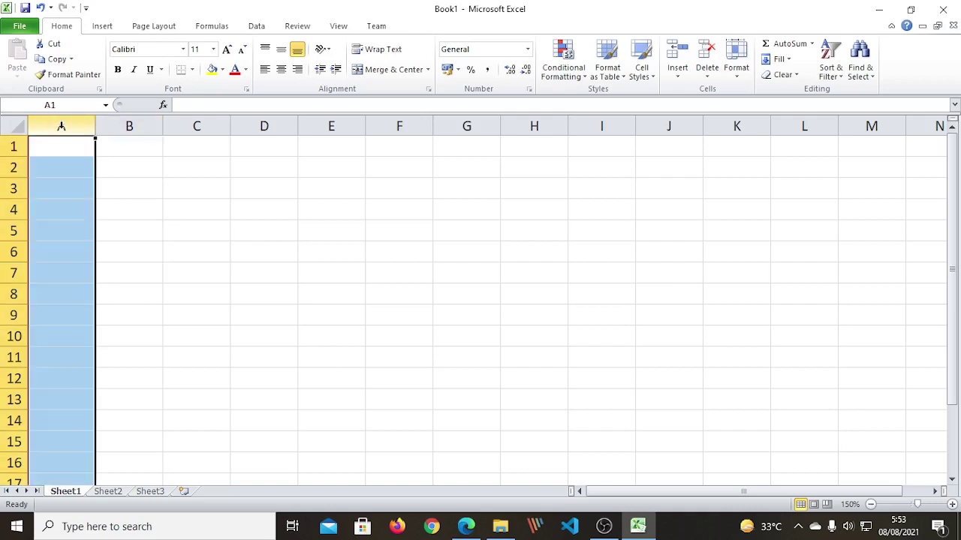
left_click(137, 125)
left_click(197, 125)
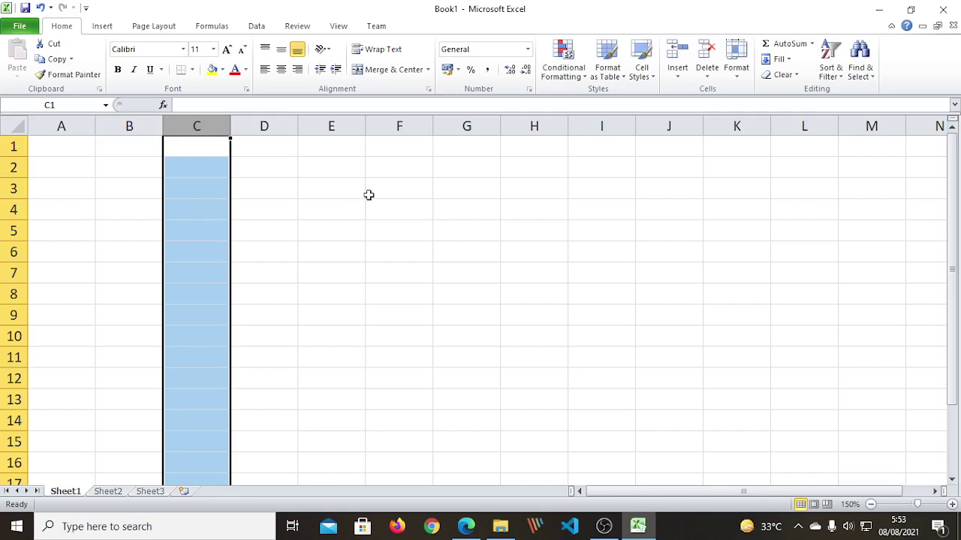
left_click(76, 125)
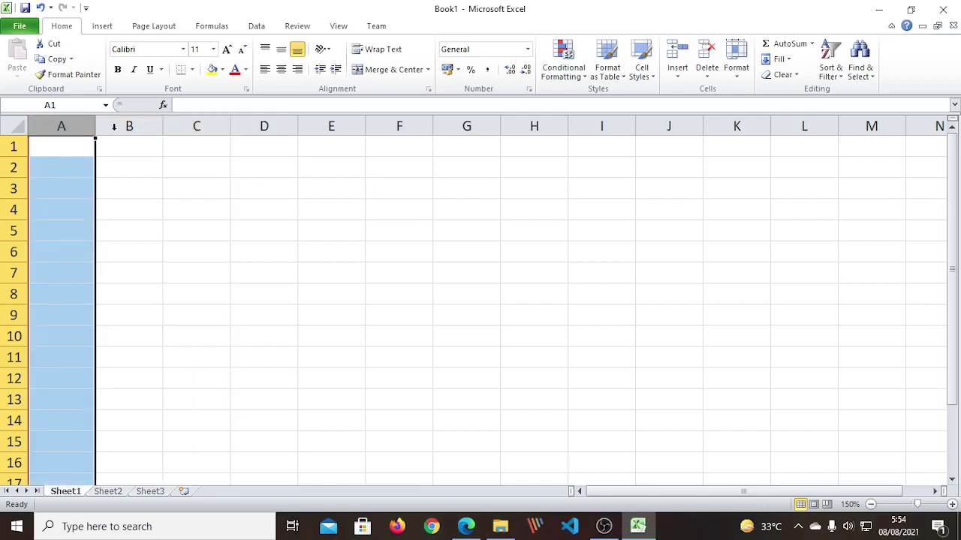
left_click(135, 125)
left_click(199, 125)
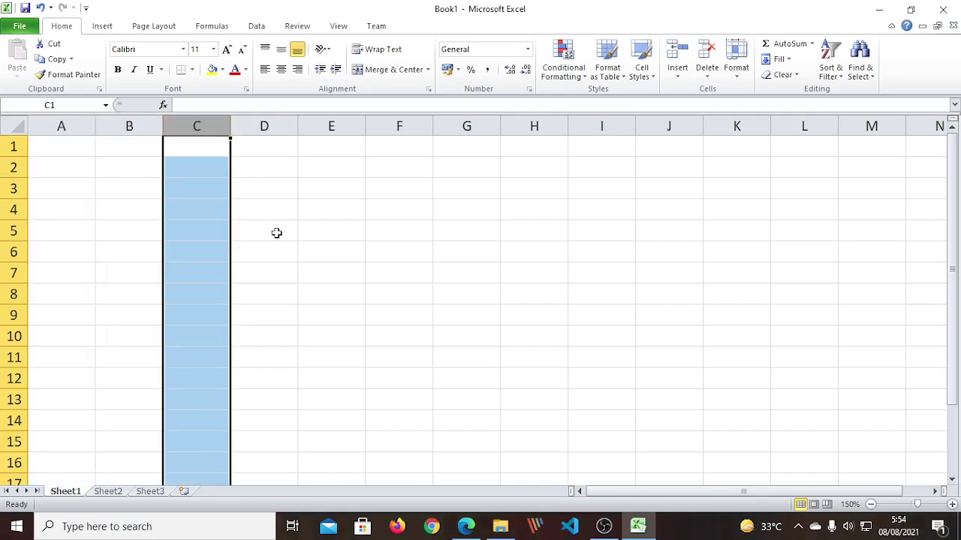
left_click(343, 267)
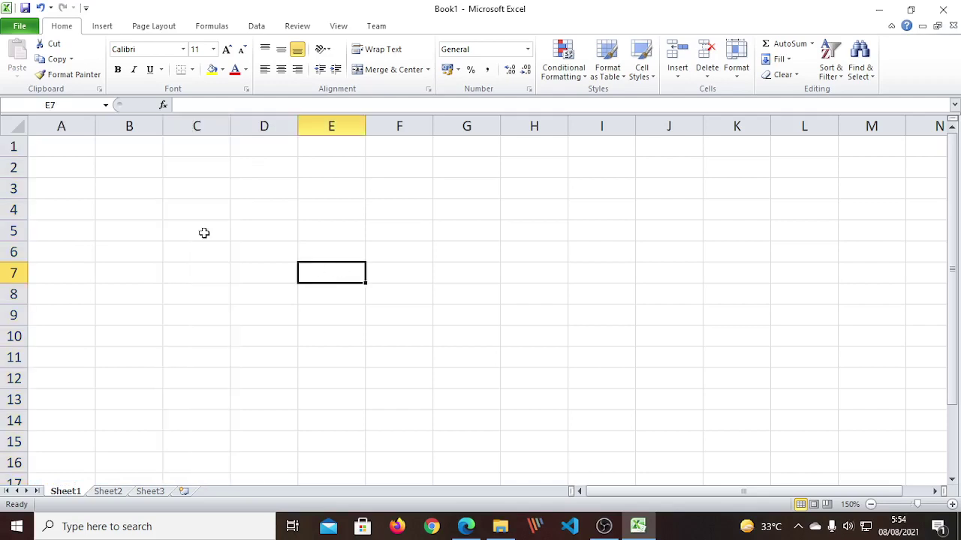
Step: Select the entire rows 1, 2 and 3 one after another, finishing with row 1 again
left_click(13, 146)
left_click(13, 167)
left_click(13, 188)
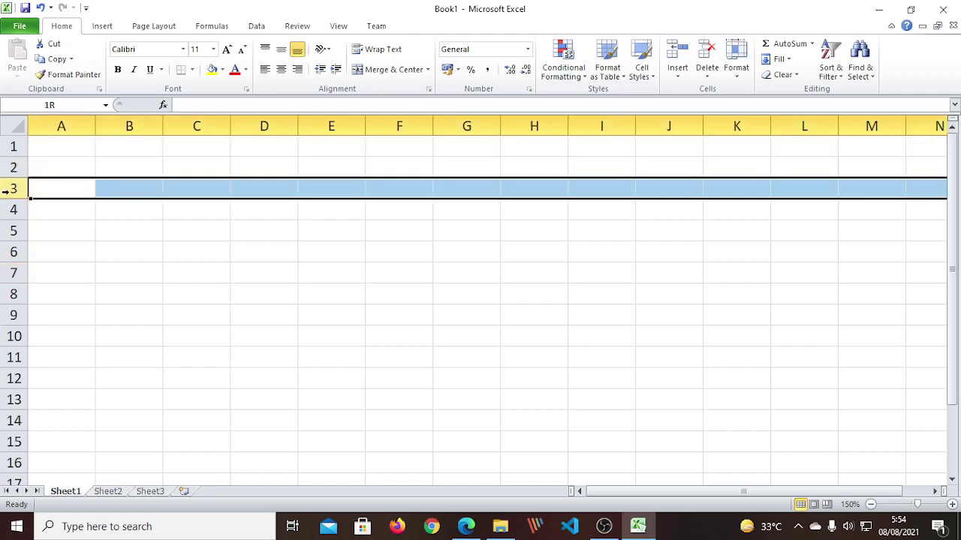
left_click(12, 146)
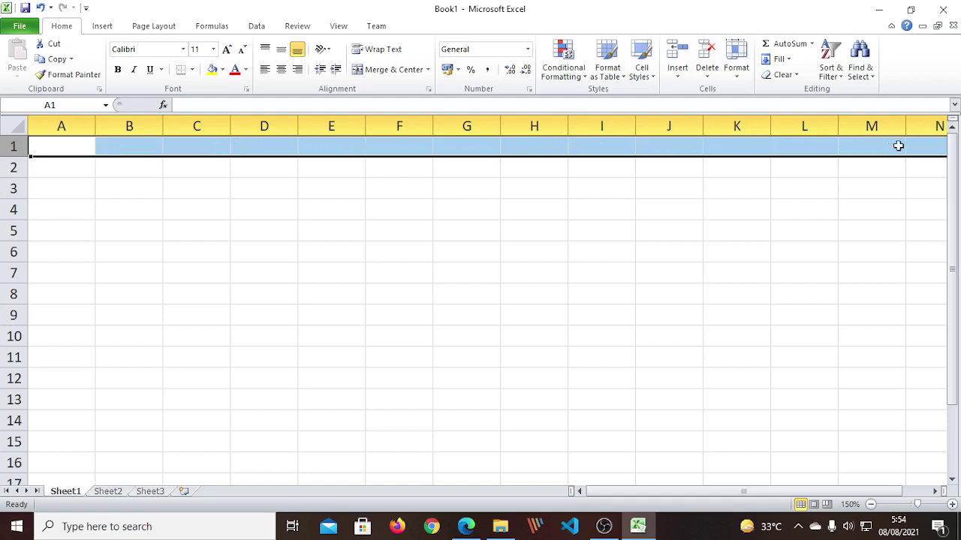
left_click(216, 214)
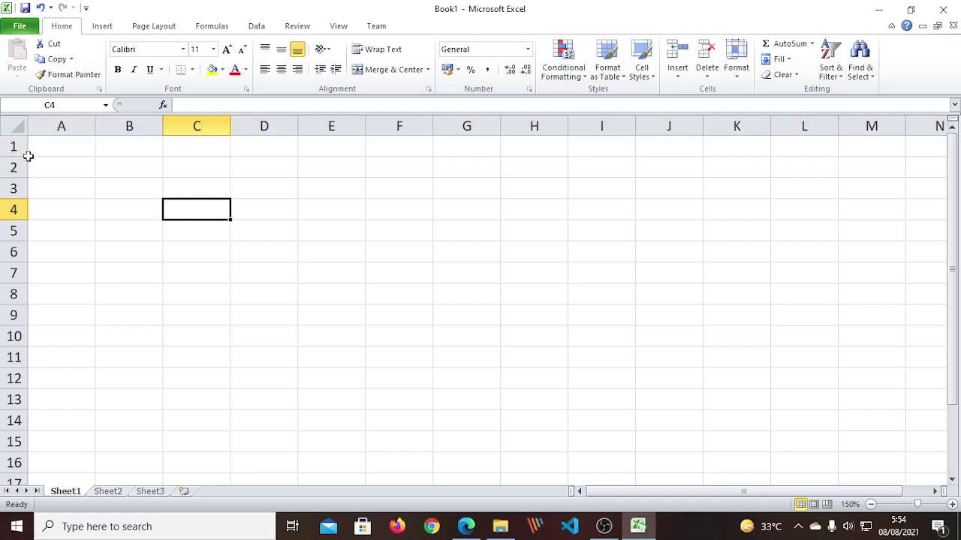
Step: Select the individual cells of row 1 one by one, from A1 across to G1
left_click(66, 147)
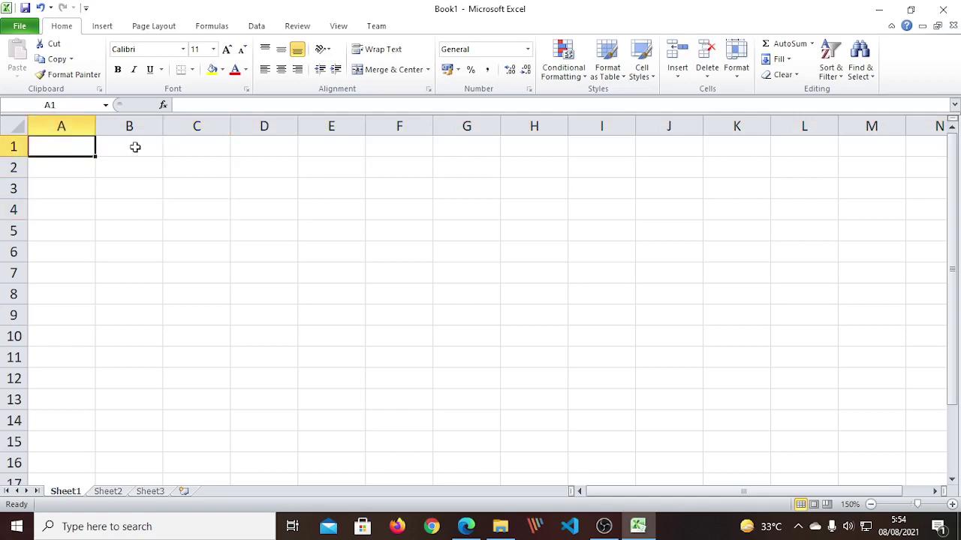
left_click(135, 146)
left_click(203, 144)
left_click(268, 144)
left_click(327, 144)
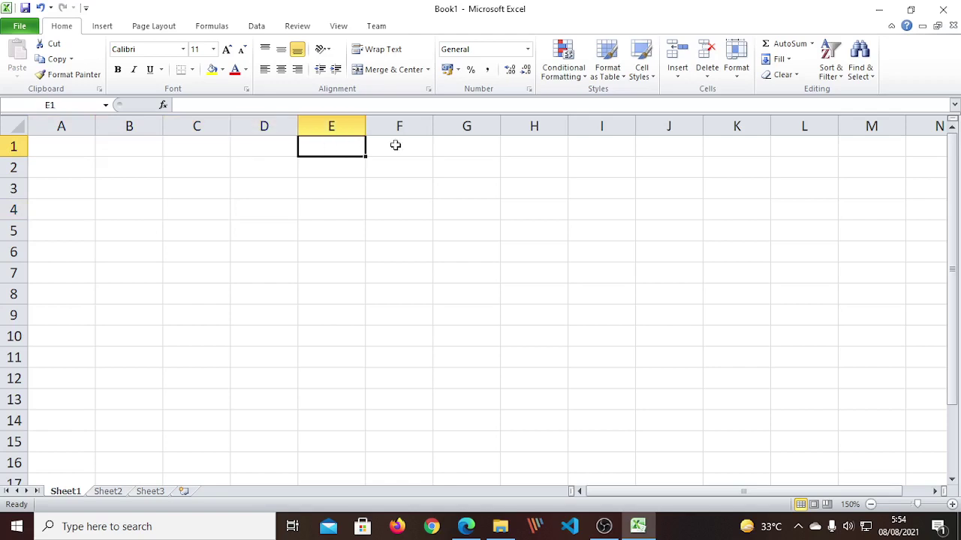
left_click(395, 144)
left_click(470, 146)
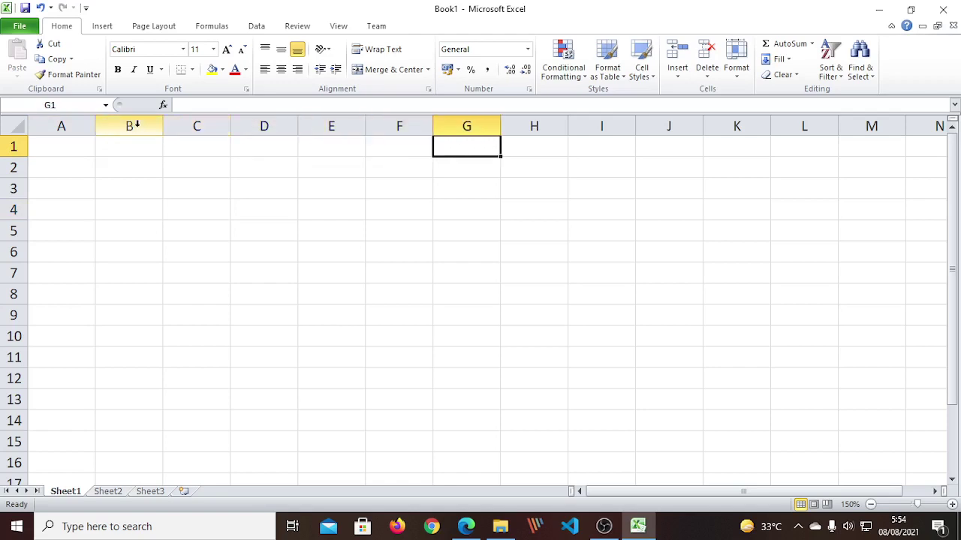
Step: Select the whole of column A and the whole of row 1 to compare a column with a row
left_click(78, 126)
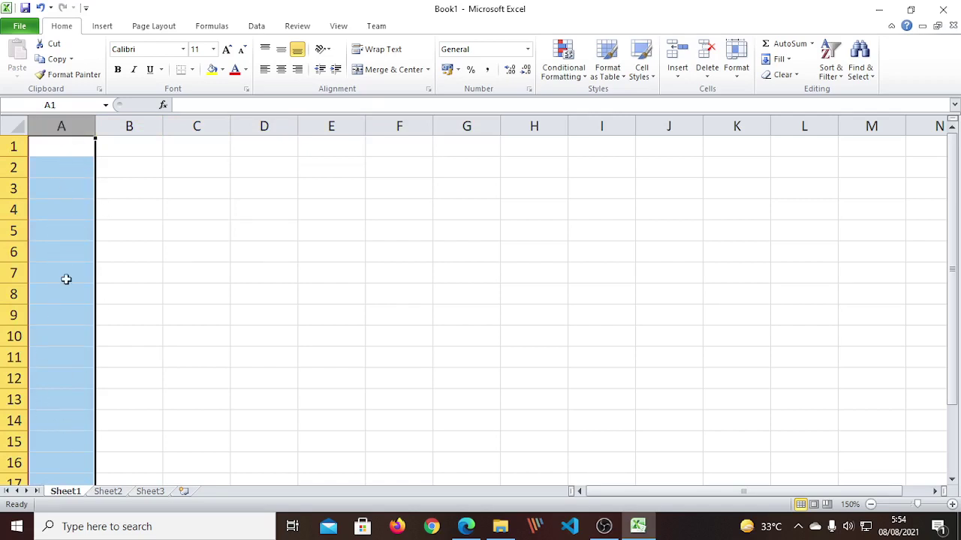
left_click(15, 146)
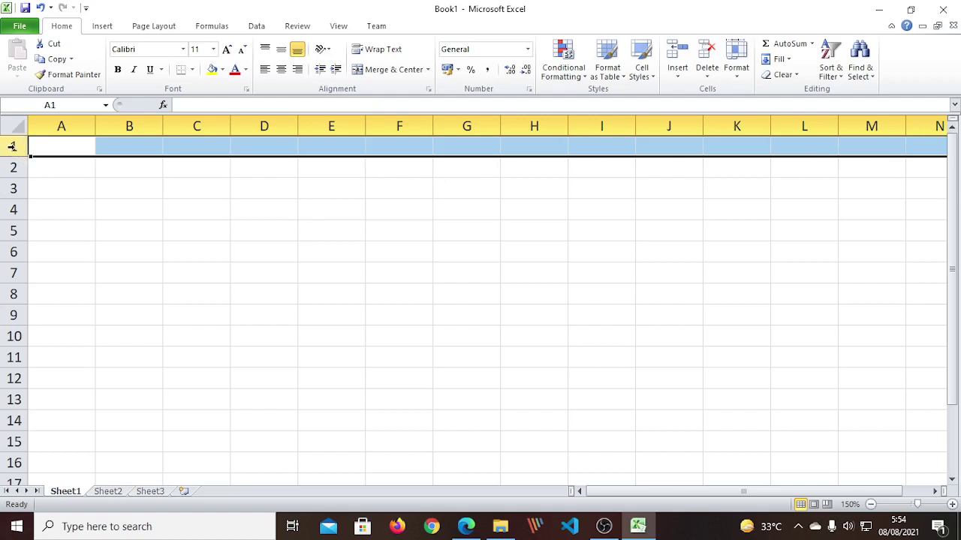
left_click(80, 206)
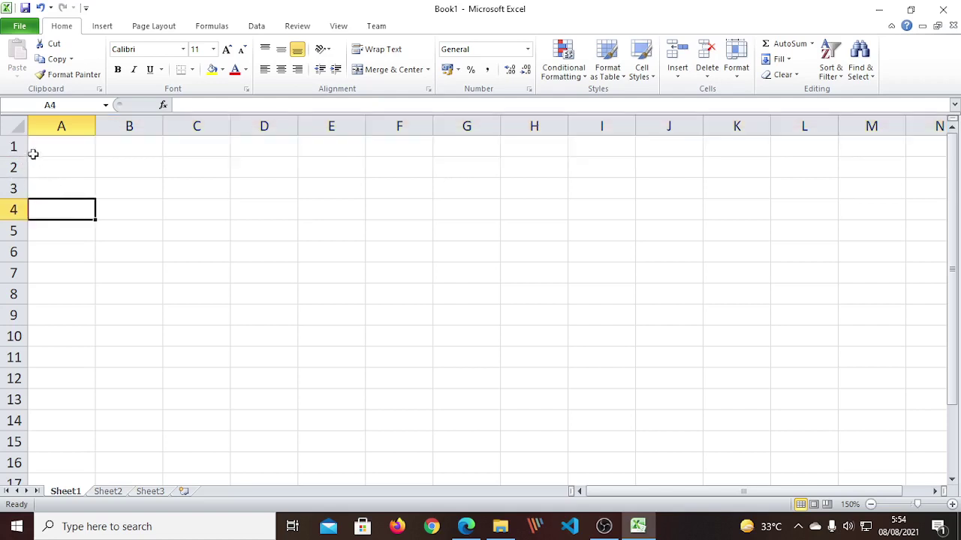
left_click(10, 147)
left_click(82, 238)
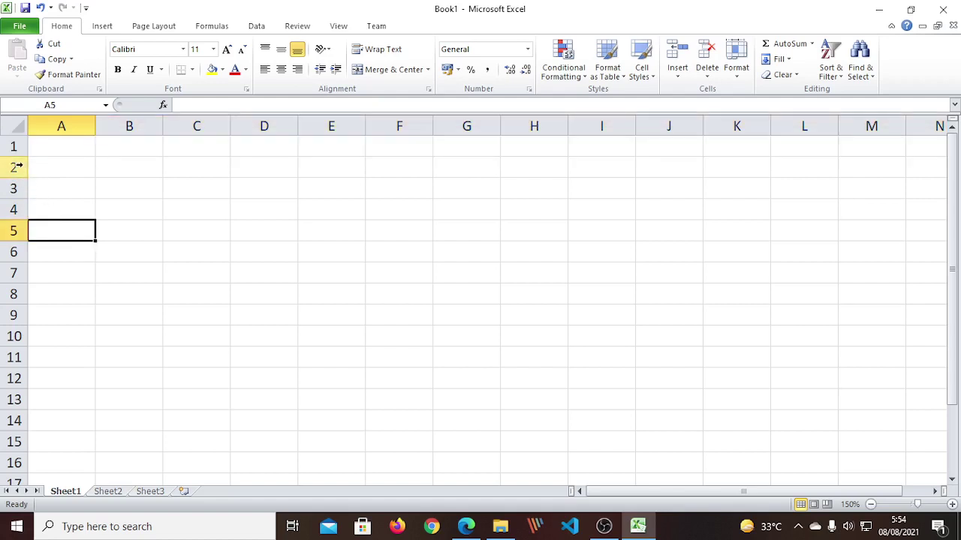
Step: Select the whole of column A, followed by rows 1 and 2 and the full sequence of rows 1, 2 and 3, finishing on cell A6
left_click(88, 125)
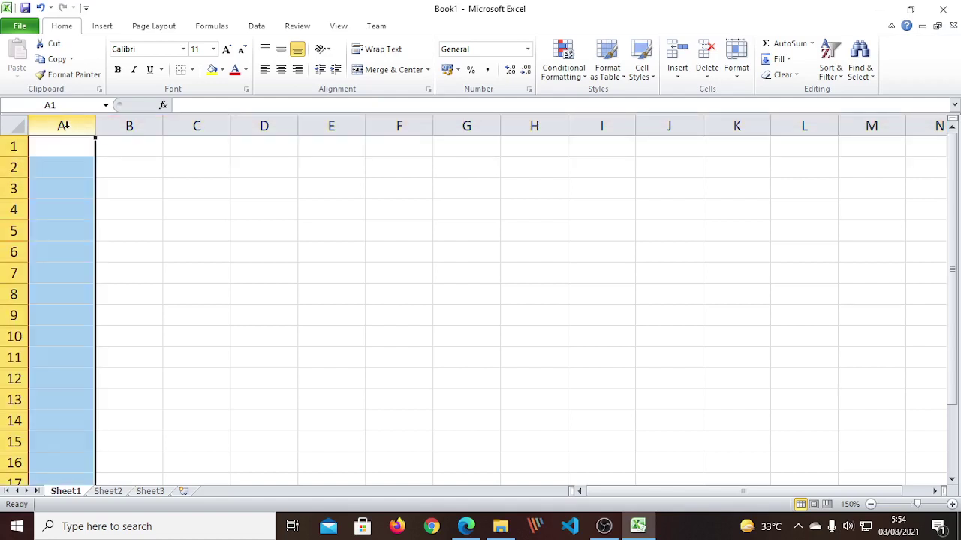
left_click(9, 147)
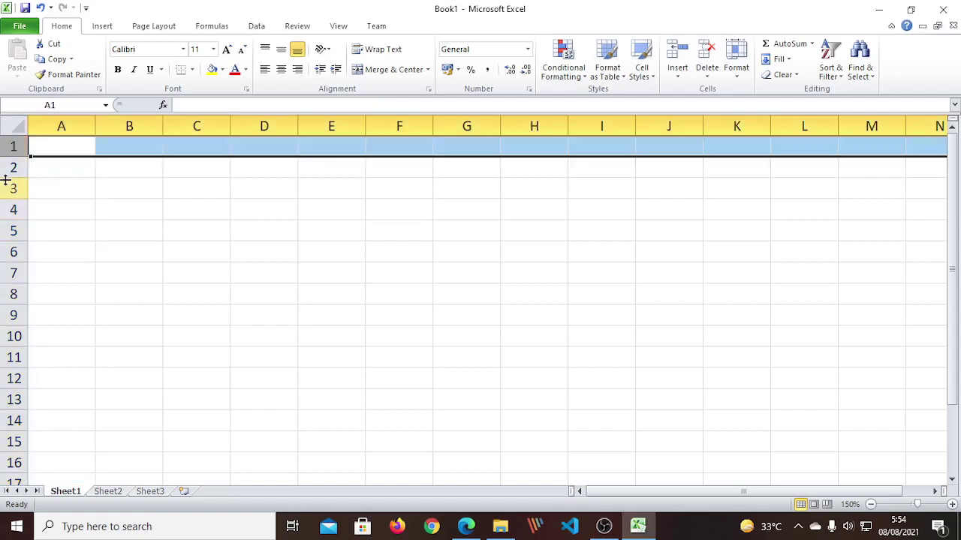
left_click(9, 166)
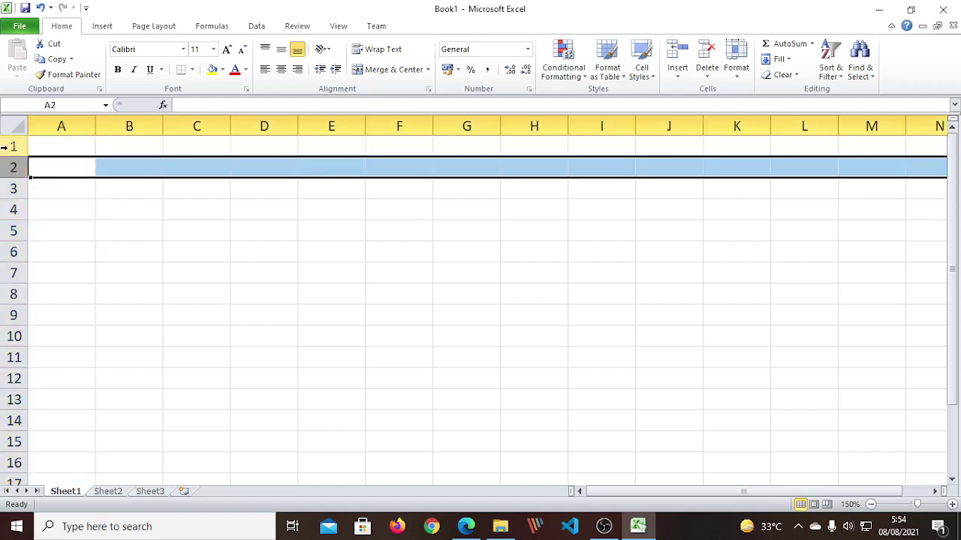
left_click(8, 146)
left_click(10, 167)
left_click(10, 188)
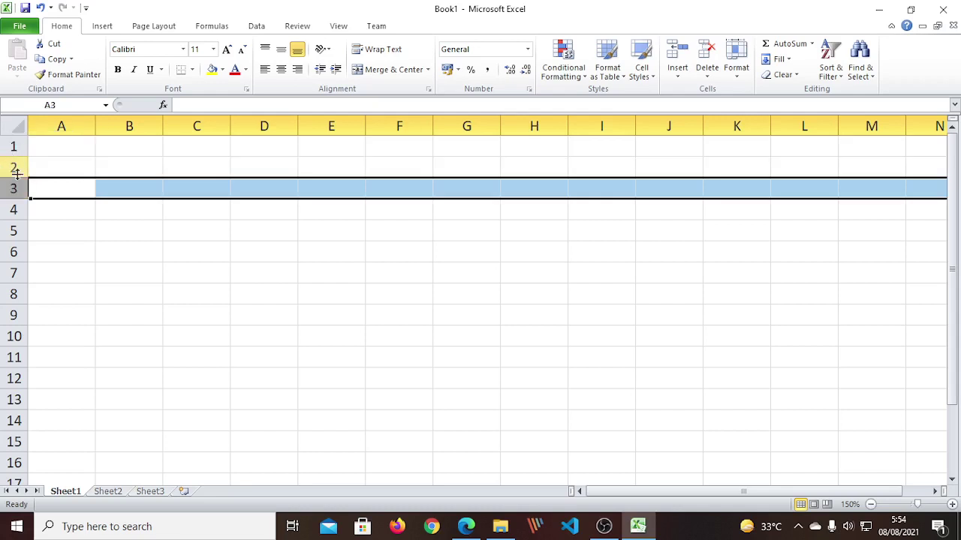
left_click(72, 256)
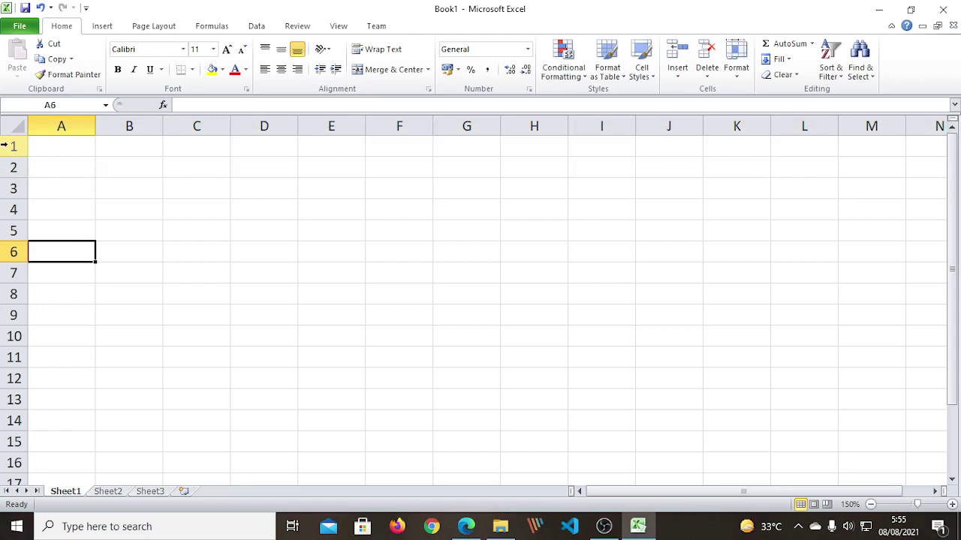
Step: Select entire rows 1, 2 and 3 one after another, finishing with the single cells B8 and D6
left_click(4, 146)
left_click(8, 168)
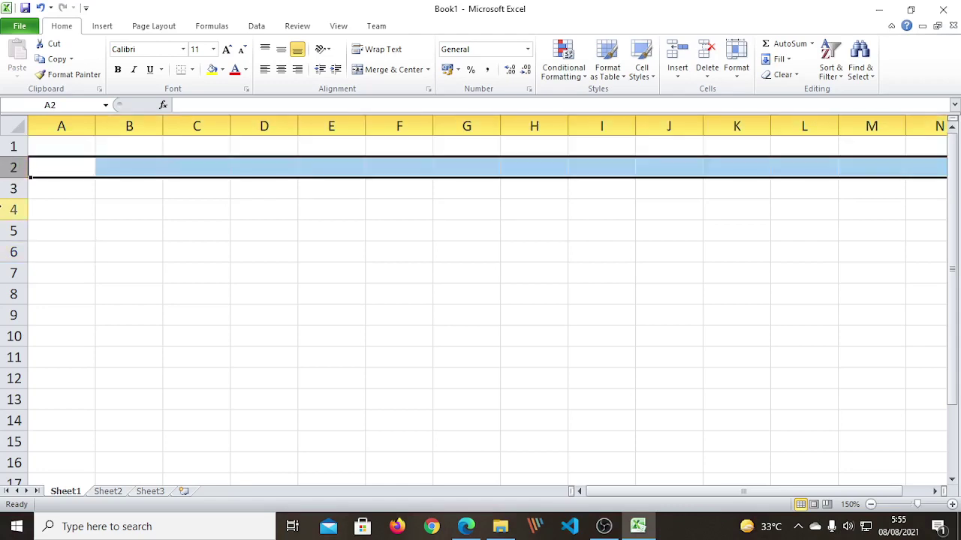
left_click(3, 188)
left_click(148, 292)
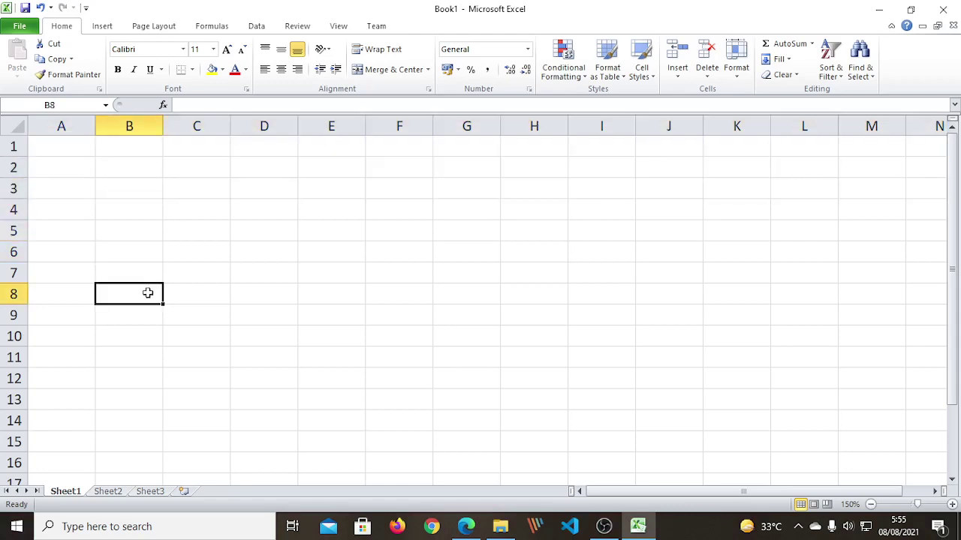
left_click(245, 247)
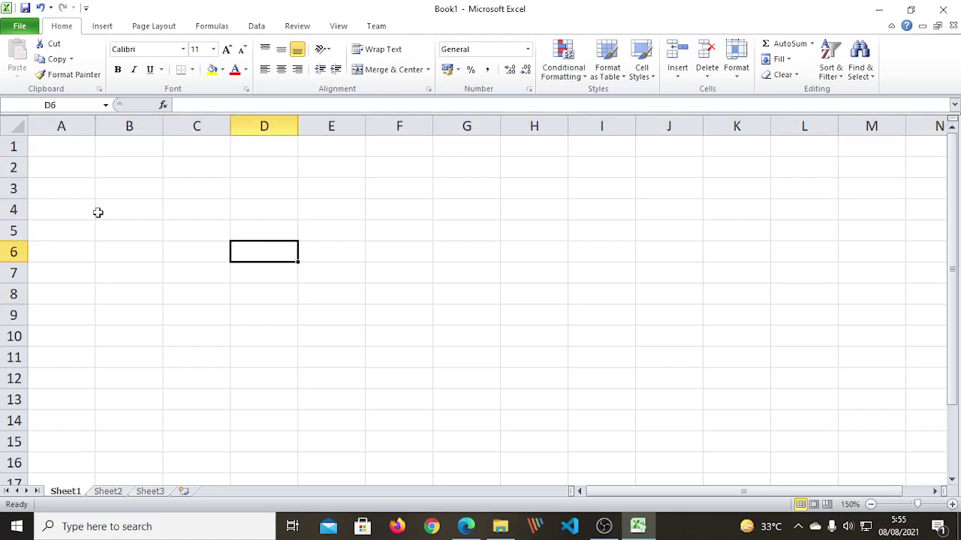
Step: Select entire columns A, B and C in order, followed by columns A, D and C, finishing on cell A8
left_click(75, 129)
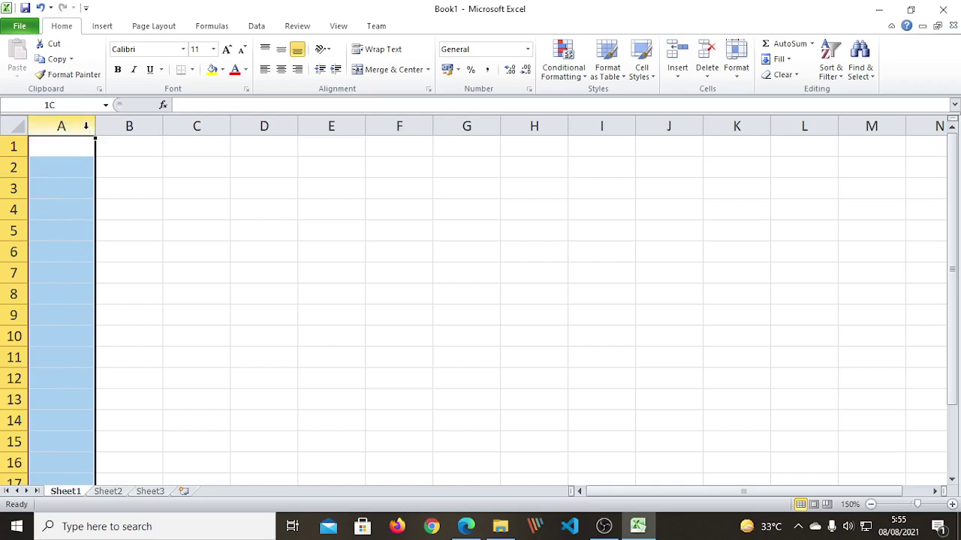
left_click(130, 126)
left_click(198, 126)
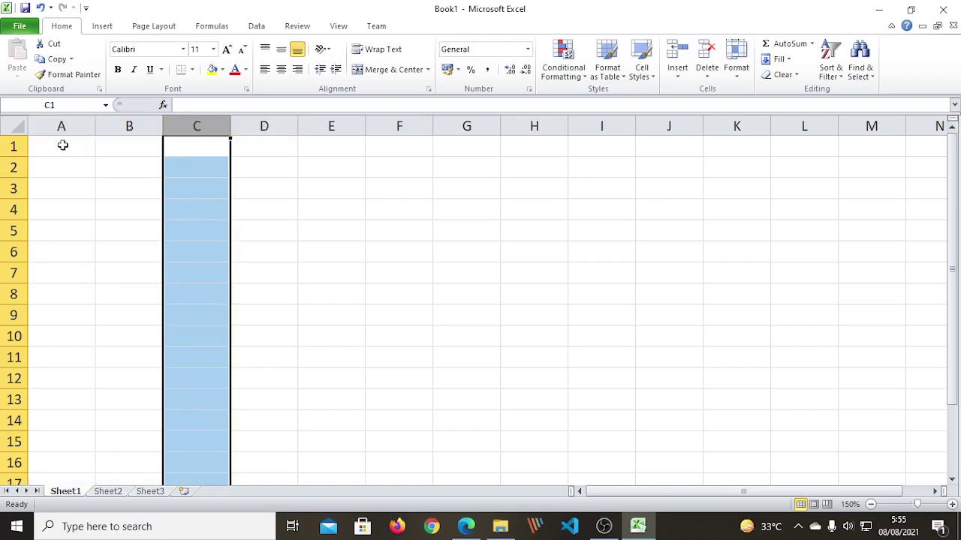
left_click(75, 126)
left_click(264, 125)
left_click(193, 125)
left_click(63, 295)
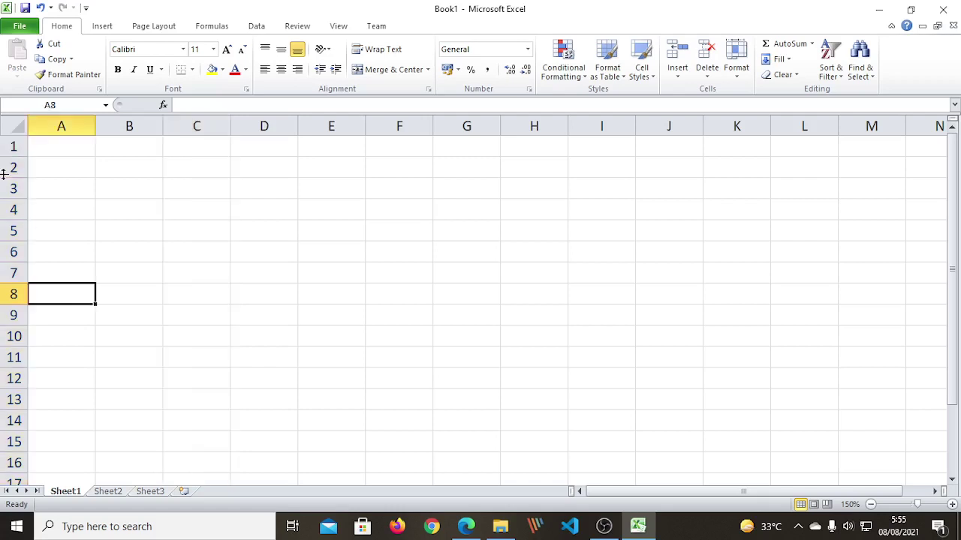
Step: Select the whole of row 1 and of row 2, finishing on cell C7
left_click(12, 147)
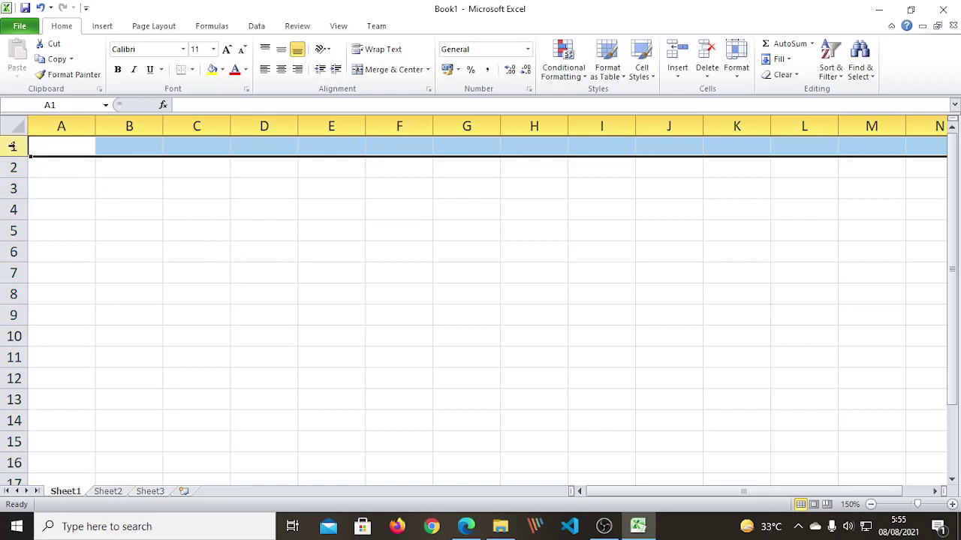
left_click(11, 167)
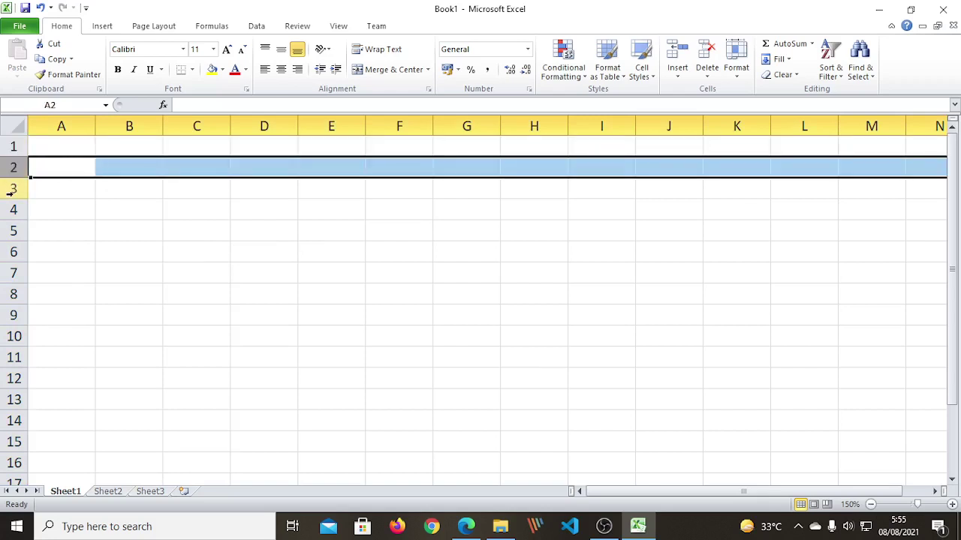
left_click(189, 279)
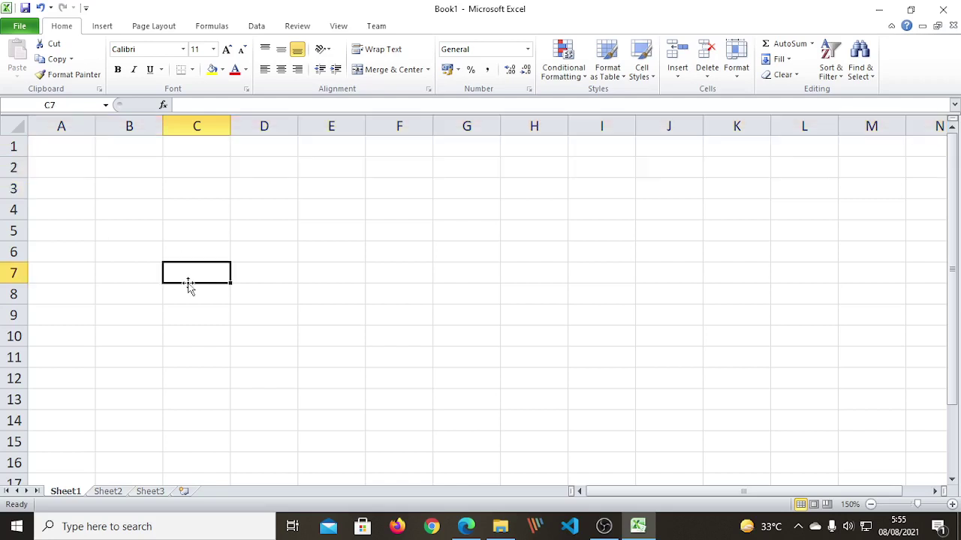
Step: Select individual cells scattered across columns A to D in rows 2 to 9, starting with B3, to show single cells
left_click(129, 190)
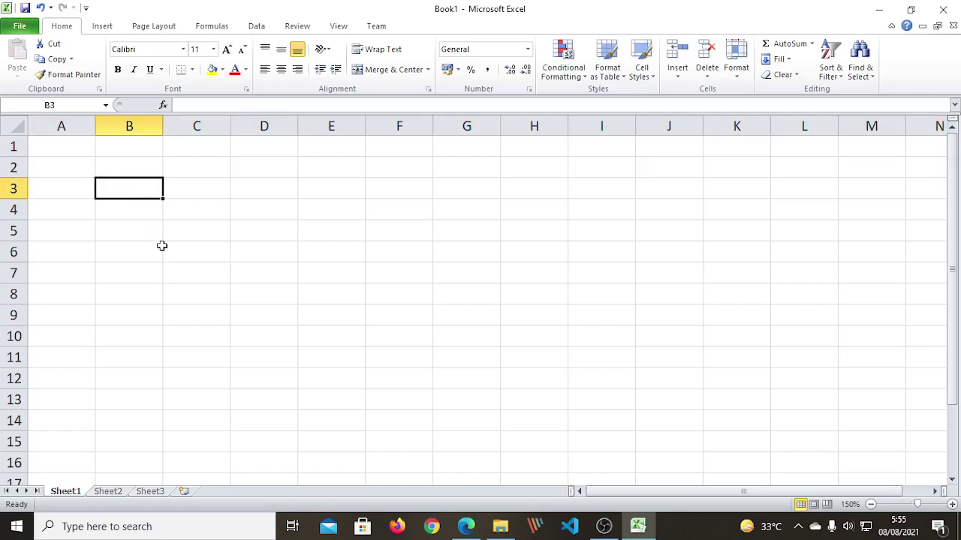
left_click(161, 248)
left_click(110, 308)
left_click(69, 247)
left_click(70, 176)
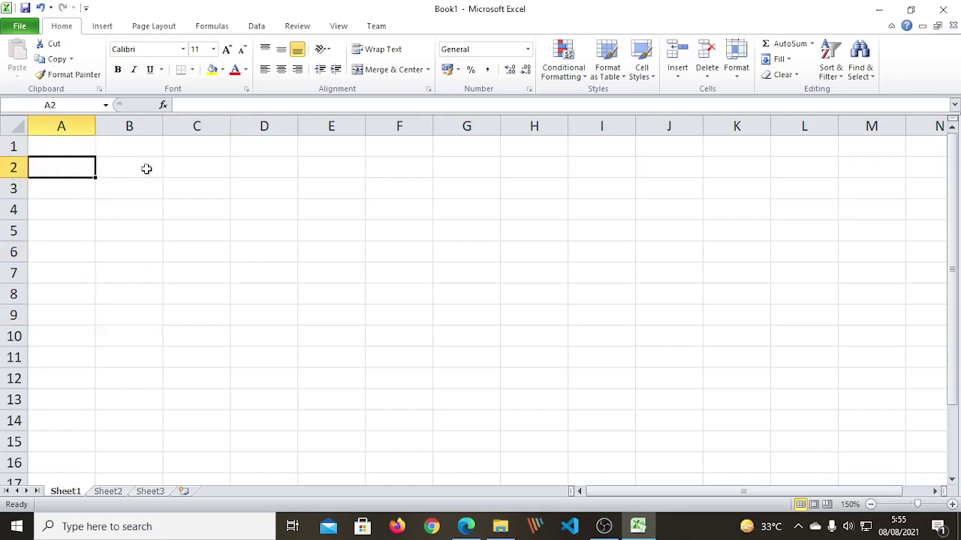
left_click(145, 170)
left_click(227, 167)
left_click_drag(267, 217, 268, 233)
left_click(245, 292)
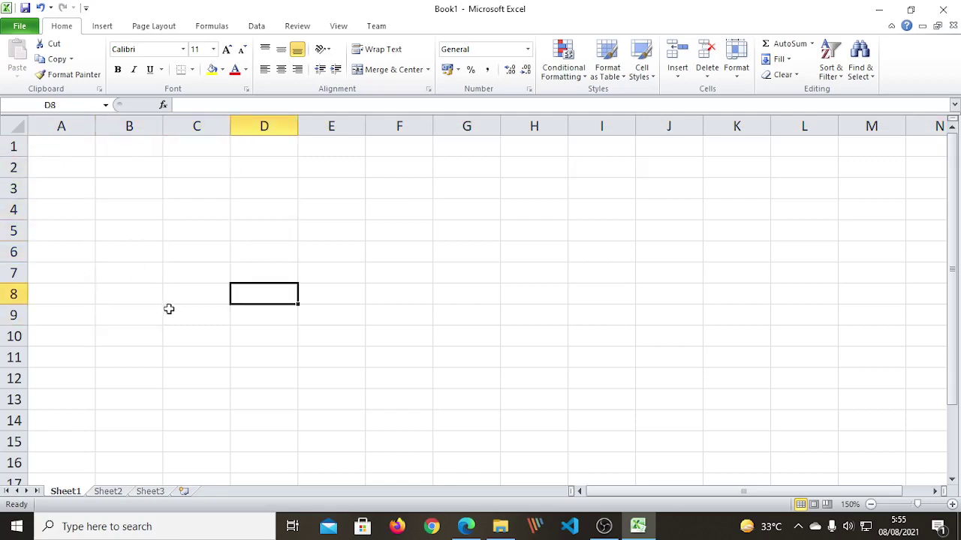
left_click(169, 309)
Step: Select the row 1 cells one by one from A1 across to E1, finishing on cell D6
left_click(61, 152)
left_click(139, 147)
left_click(183, 146)
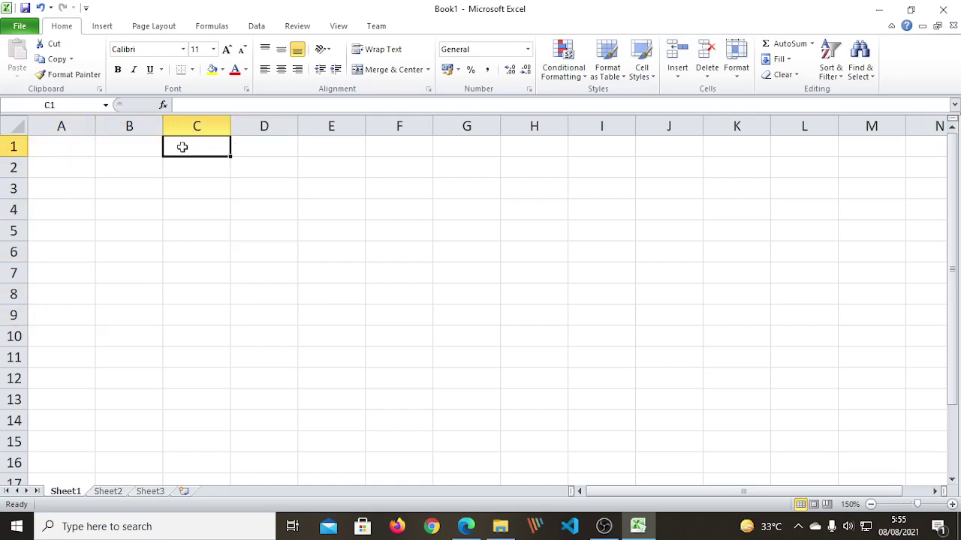
left_click(251, 148)
left_click(322, 150)
left_click(249, 248)
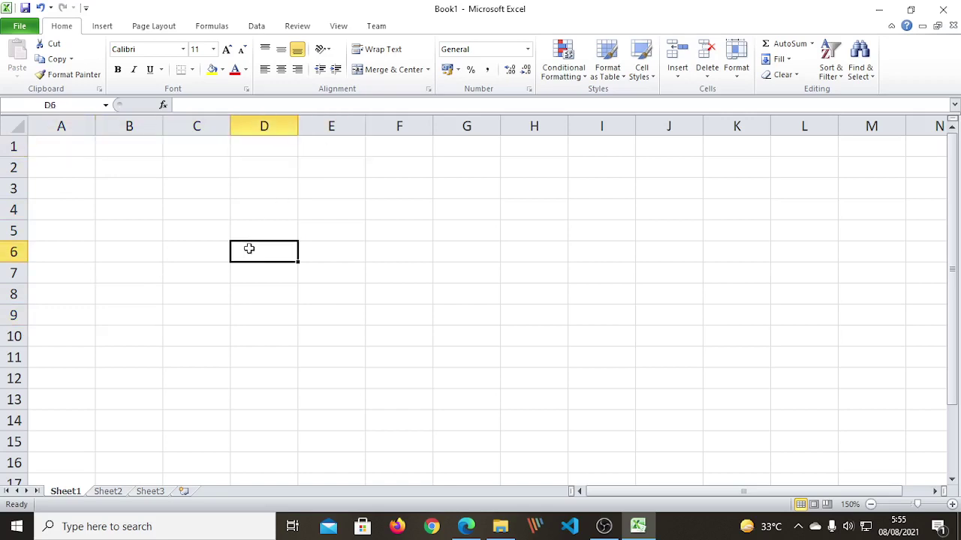
Step: Select cells A1, B1, C1 and D1 in turn, followed by the scattered cells D4, C3, B3 and C8
left_click(75, 150)
left_click(138, 148)
left_click(188, 149)
left_click(278, 147)
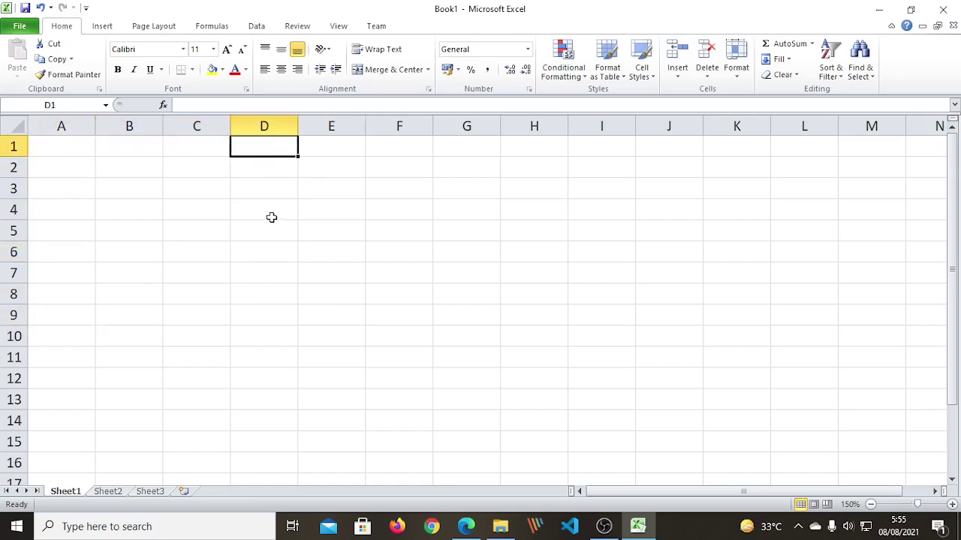
left_click(271, 217)
left_click(184, 188)
left_click(107, 190)
left_click(202, 289)
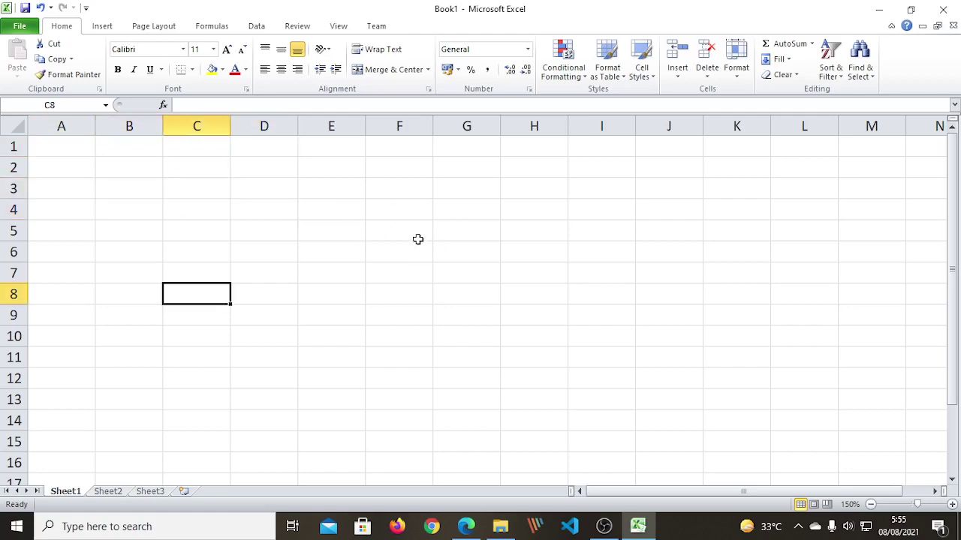
Step: Select the first four cells of row 1 one by one, from A1 to D1
left_click(56, 146)
left_click(128, 146)
left_click(193, 155)
left_click(247, 152)
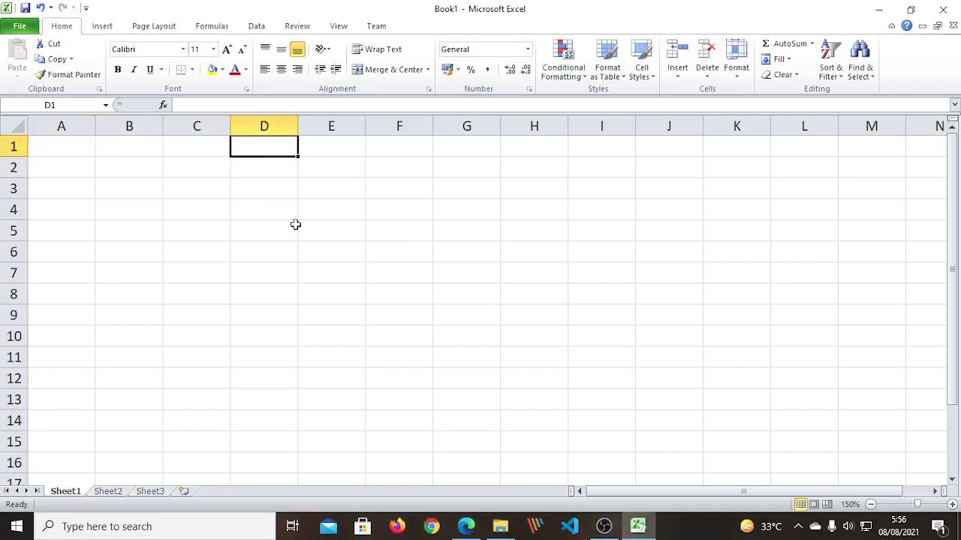
Step: Select various cells between columns A and D in rows 2 to 7, including B2, B7 and A4, finishing on C6
left_click(292, 226)
left_click_drag(172, 245, 164, 231)
left_click(137, 170)
left_click(114, 275)
left_click(62, 208)
left_click(125, 160)
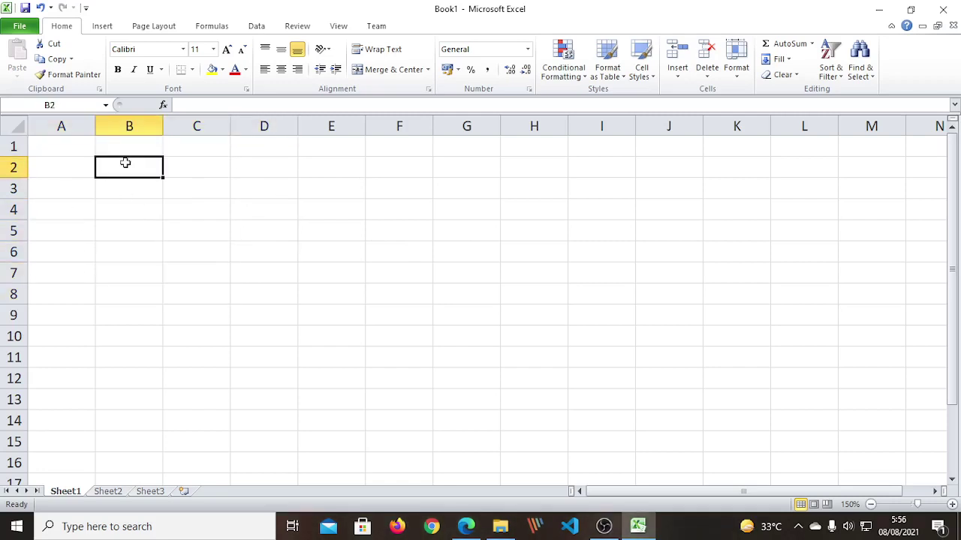
left_click_drag(231, 219, 228, 234)
left_click(216, 254)
Step: Select cell B3, followed by its whole column B and whole row 3, finishing on cell C9
left_click(123, 194)
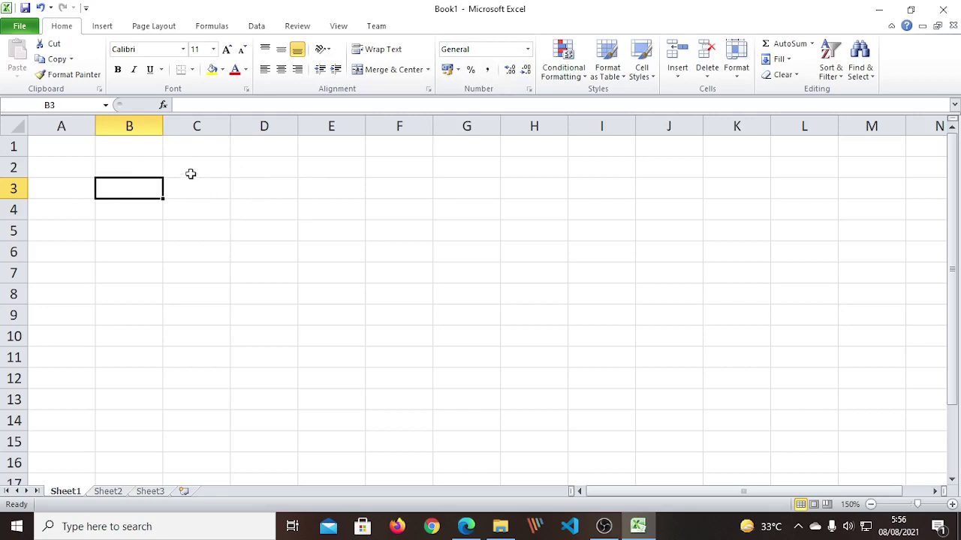
left_click(131, 125)
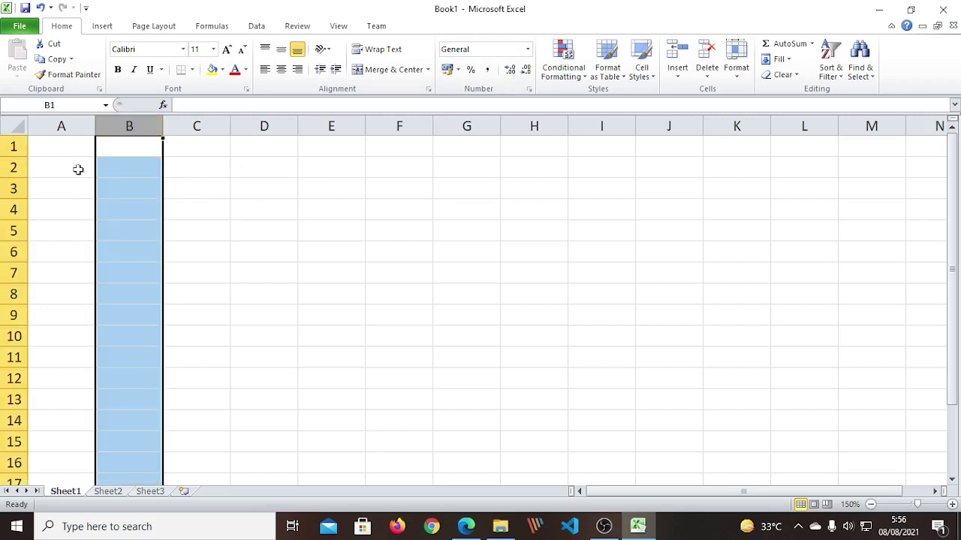
left_click(14, 188)
left_click(176, 309)
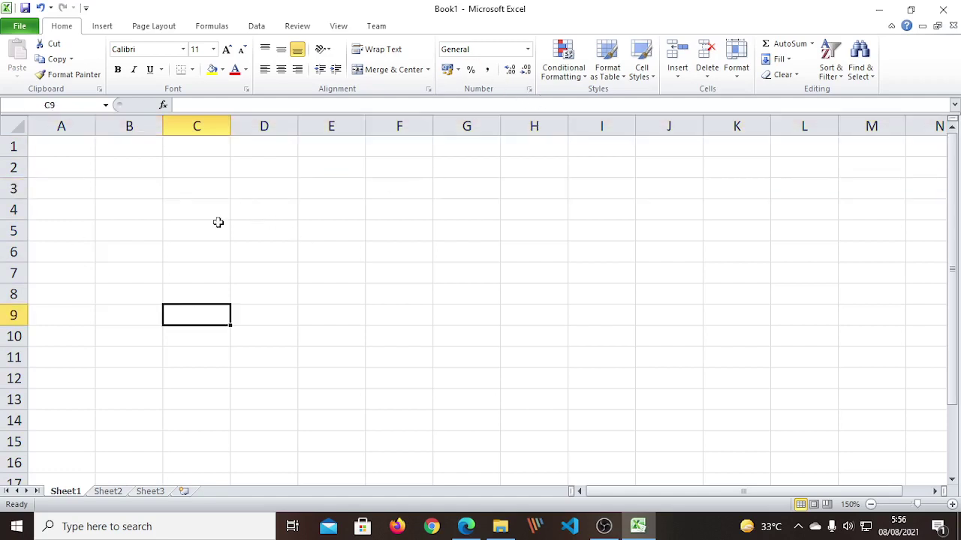
Step: Select cell B2 twice, followed by its whole column B and whole row 2, finishing on cell D8
left_click(121, 173)
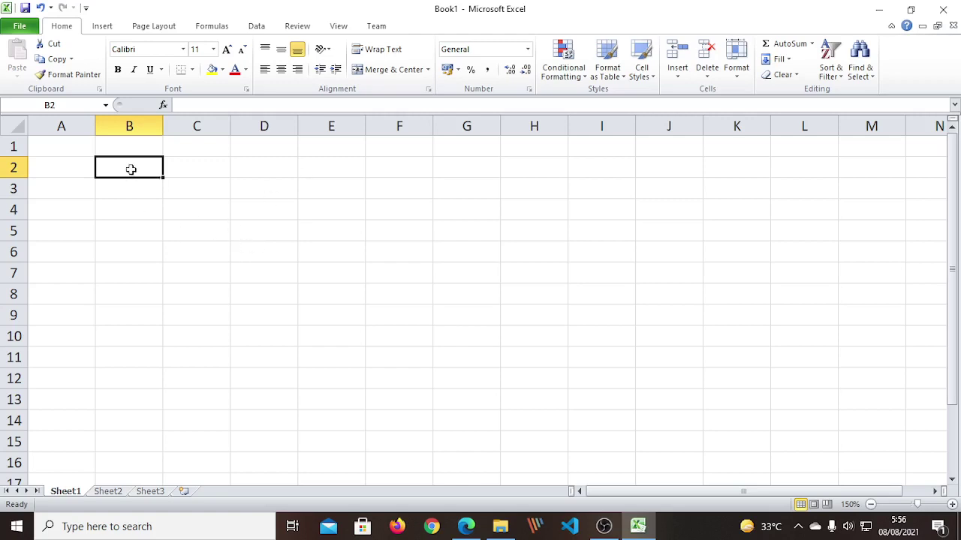
left_click(181, 309)
left_click(128, 171)
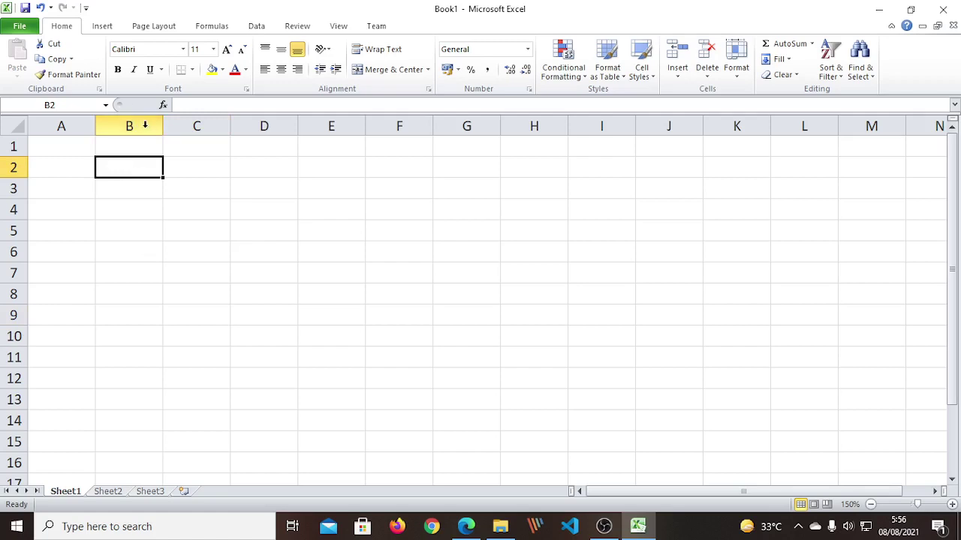
left_click(145, 126)
left_click(9, 168)
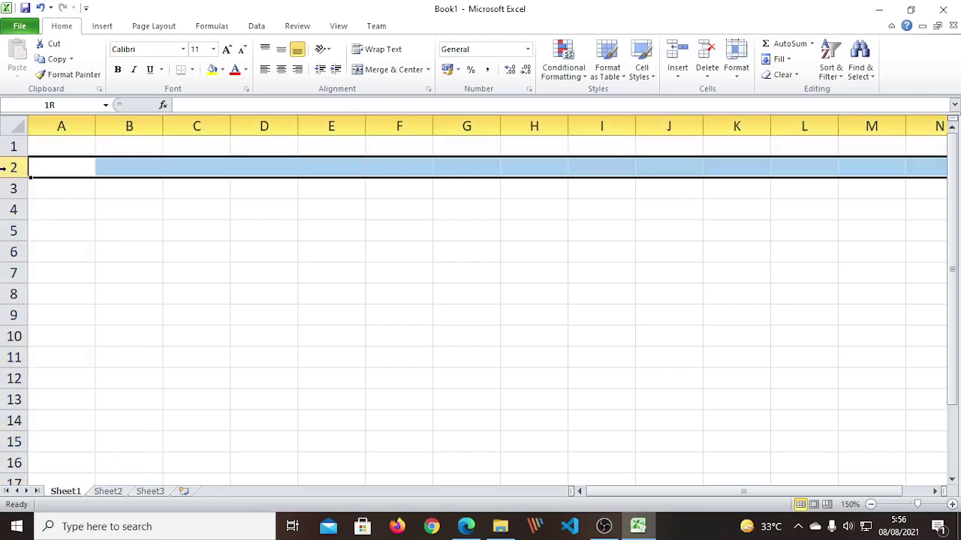
left_click(237, 295)
Step: Select column B and row 2 alternately twice, followed by their intersecting cell B2, finishing on cell B6
left_click(133, 125)
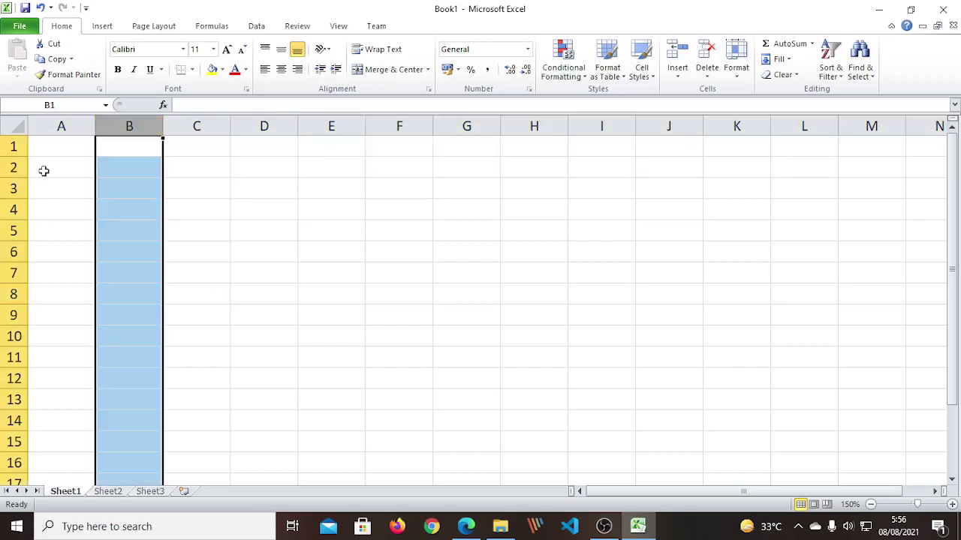
left_click(8, 168)
left_click(152, 272)
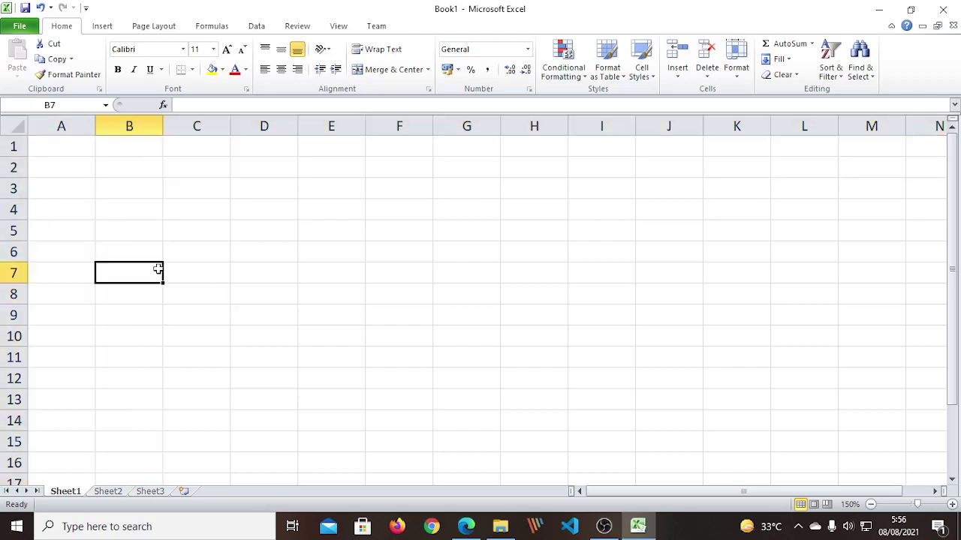
left_click(151, 125)
left_click(9, 168)
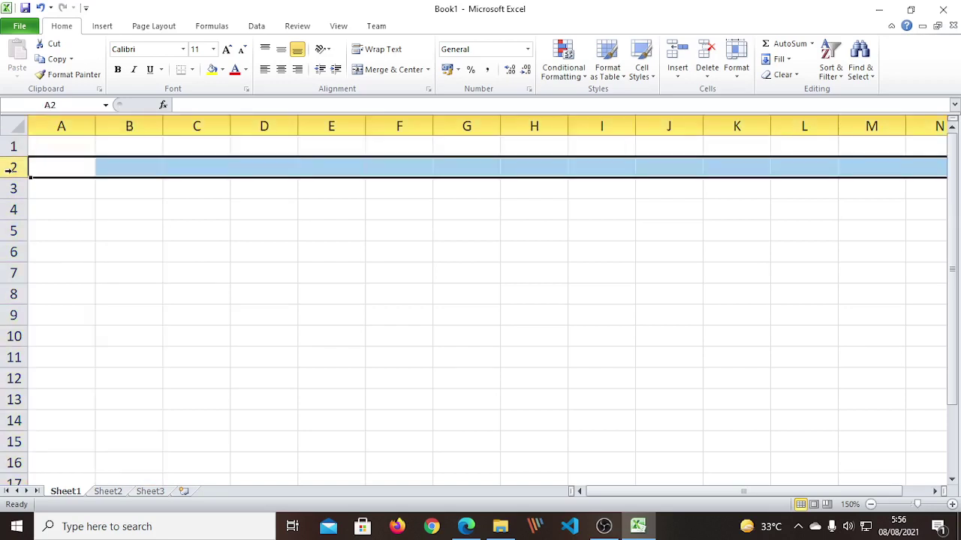
left_click(169, 248)
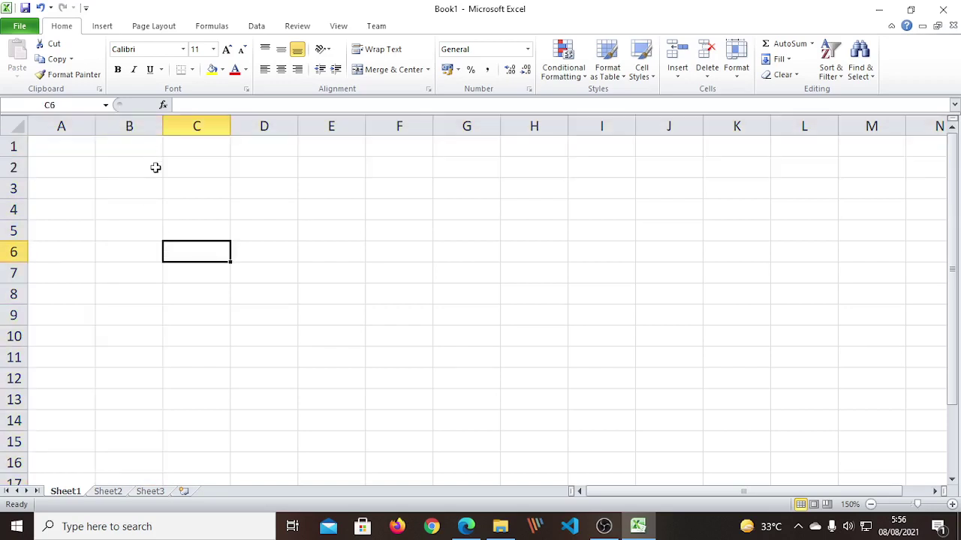
left_click(148, 167)
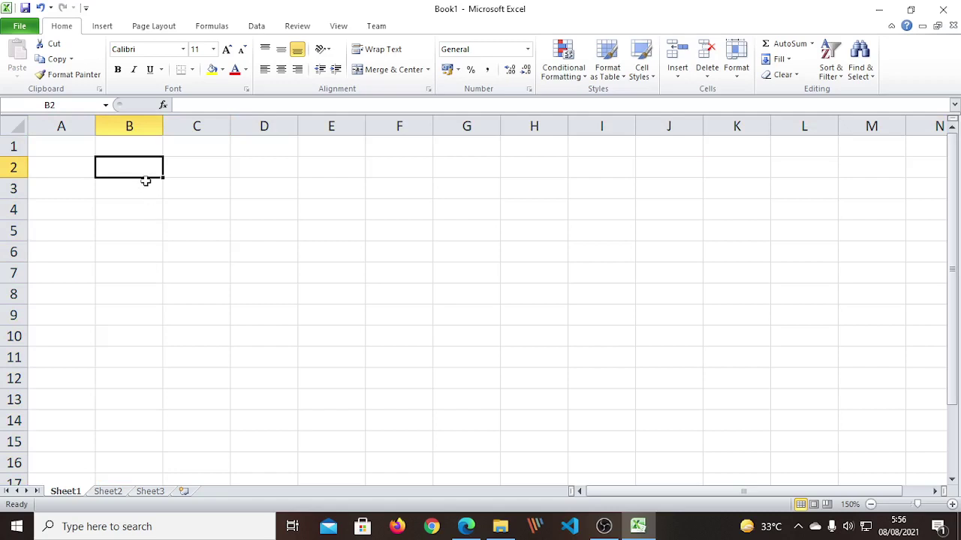
left_click(155, 252)
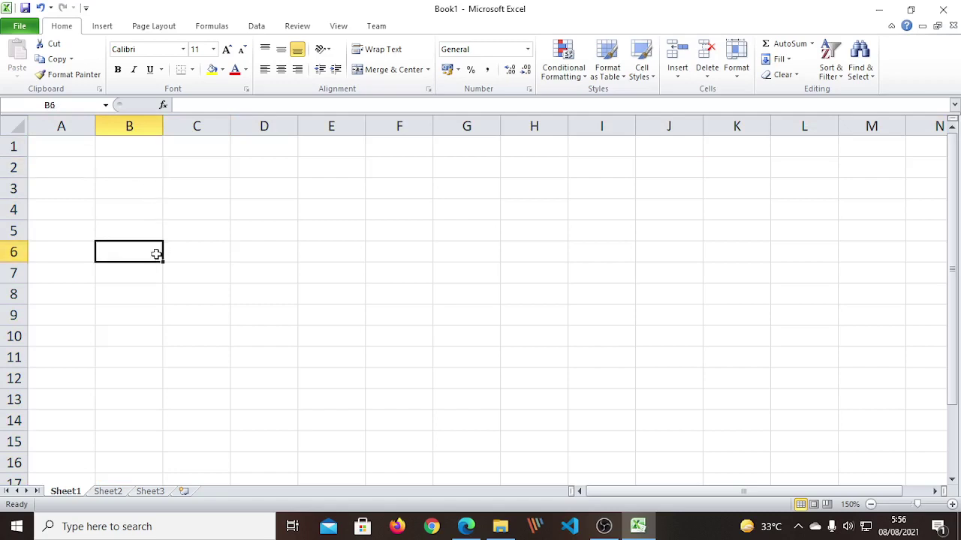
Step: Select column B and row 2 alternately twice, with cell B5 in between, finishing on cell B8
left_click(150, 126)
left_click(14, 167)
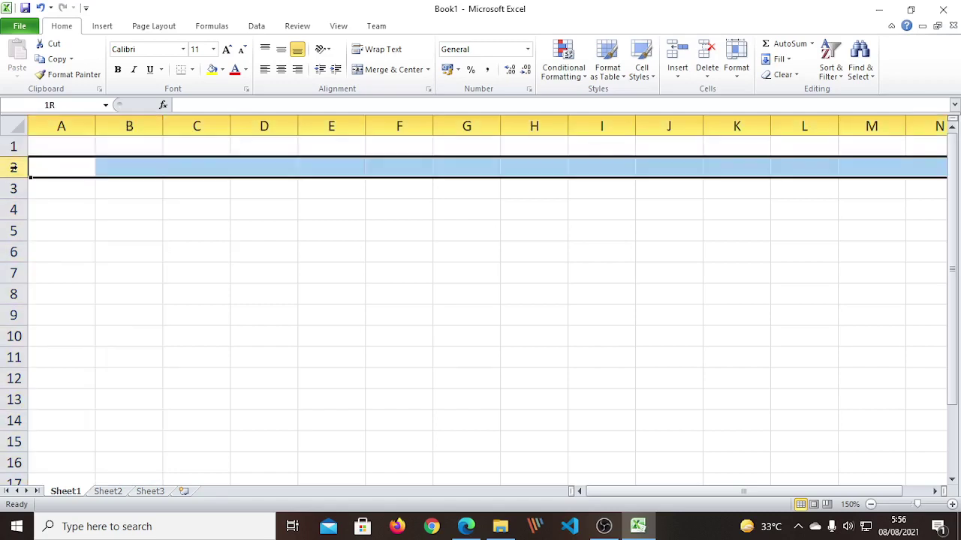
left_click(120, 236)
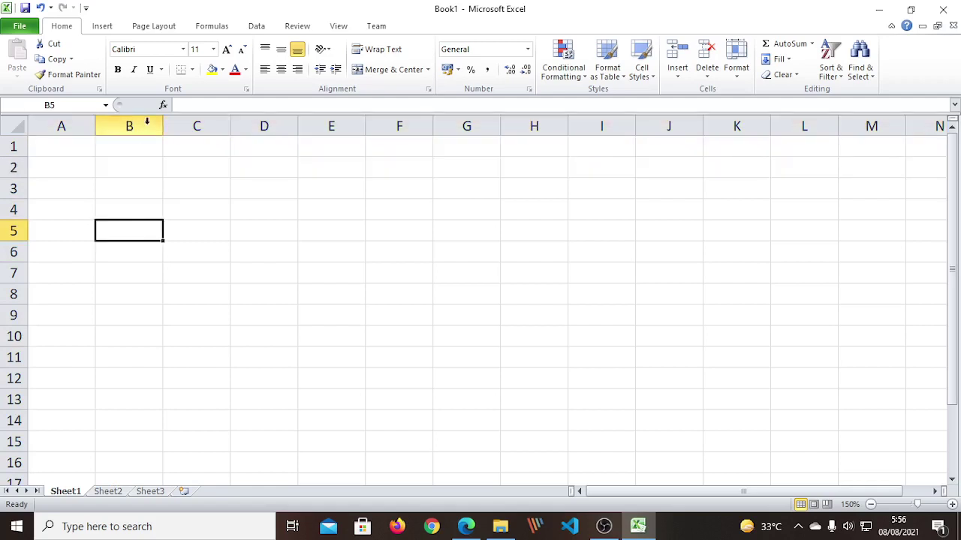
left_click(149, 123)
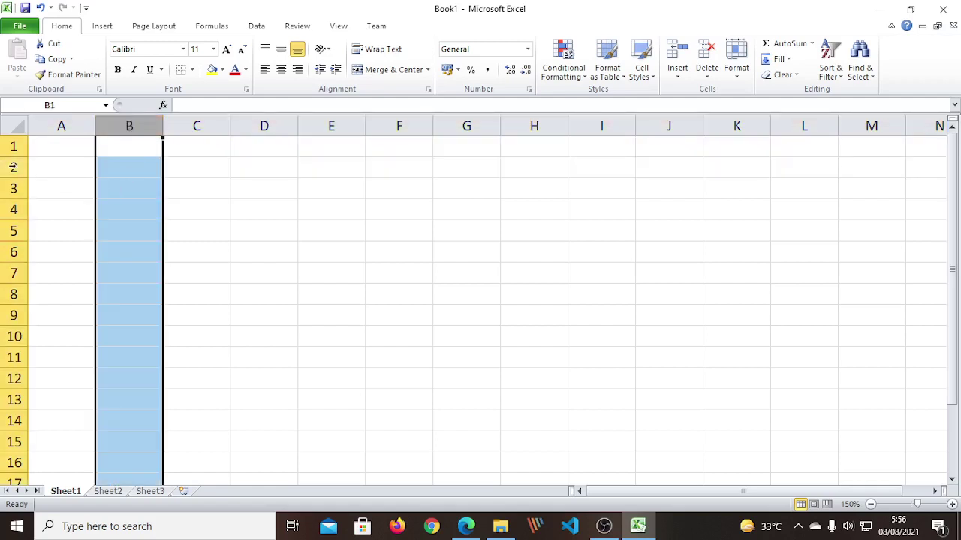
left_click(13, 168)
left_click(107, 301)
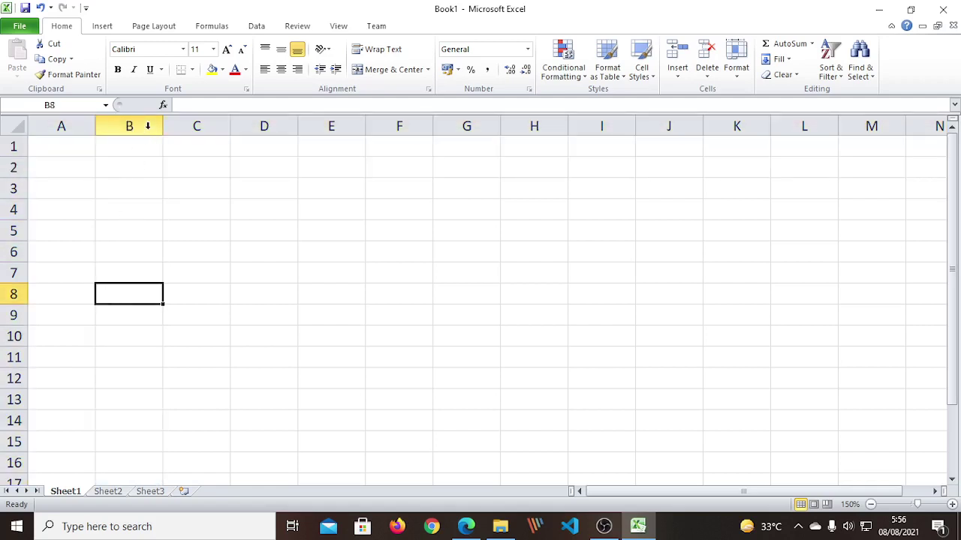
Step: Select single cells in turn: B2, C2, B2 again, D5 and D8
left_click(142, 170)
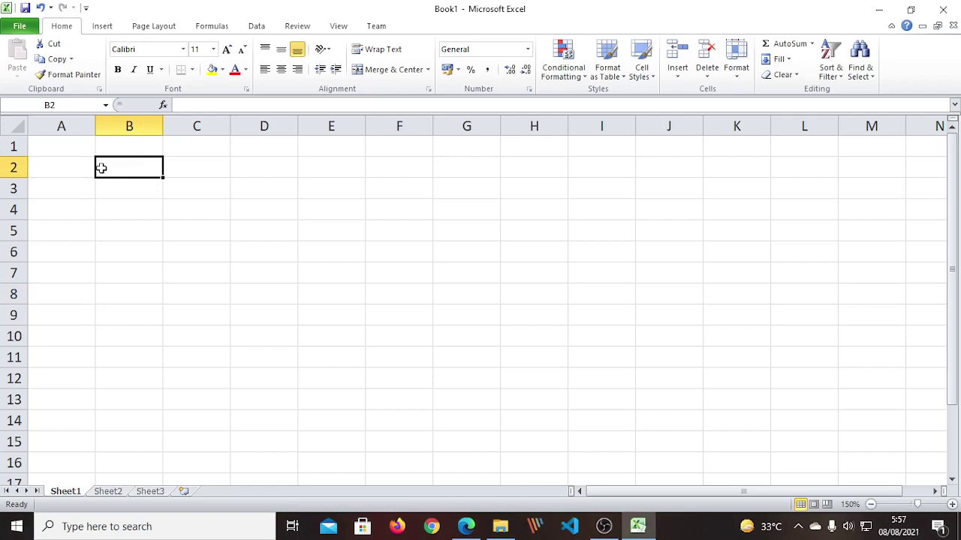
left_click(194, 172)
left_click(123, 171)
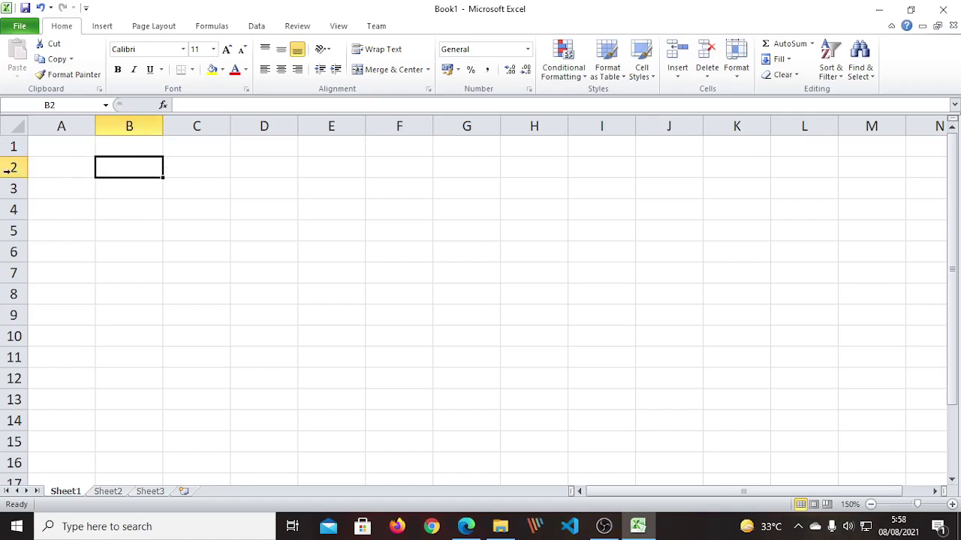
left_click(261, 233)
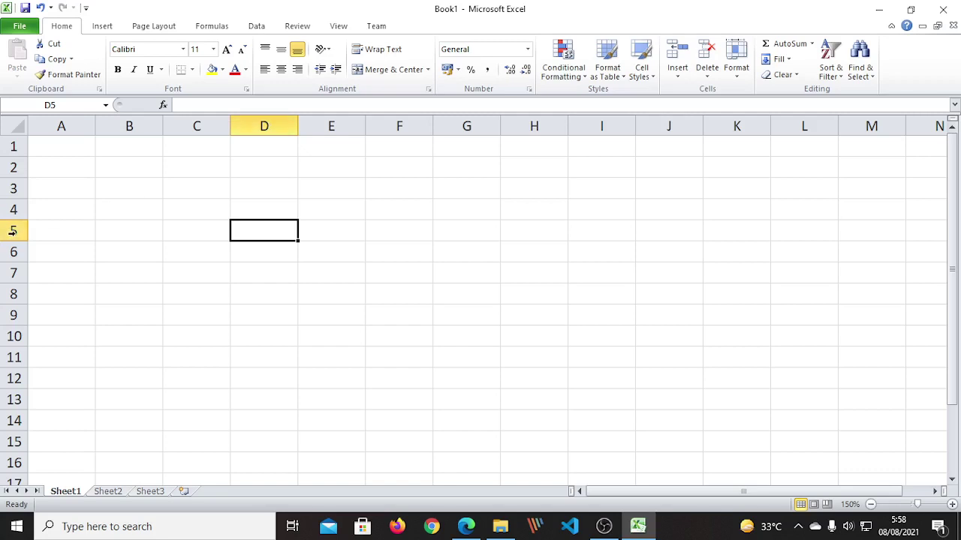
left_click(281, 298)
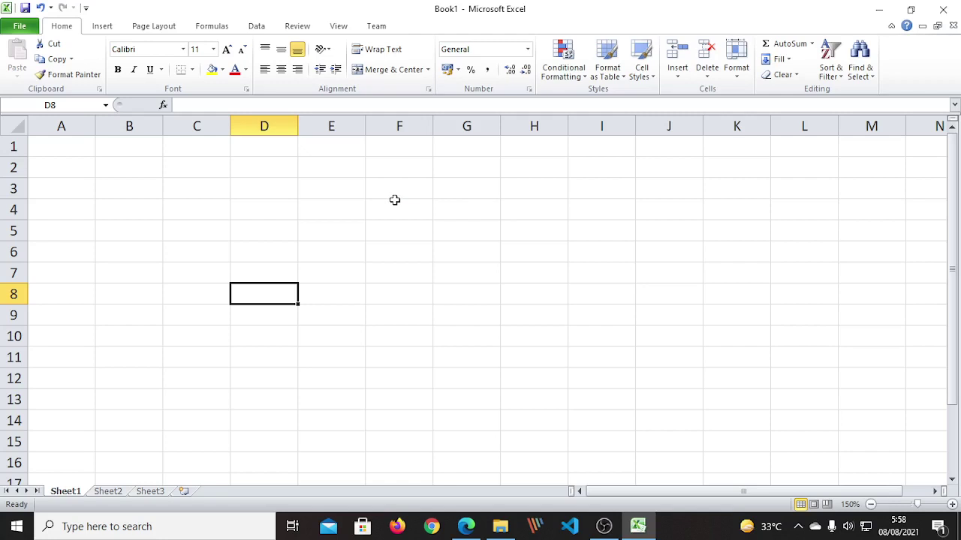
Step: Select the whole column A and the whole row 1, finishing on cell C7
left_click(86, 125)
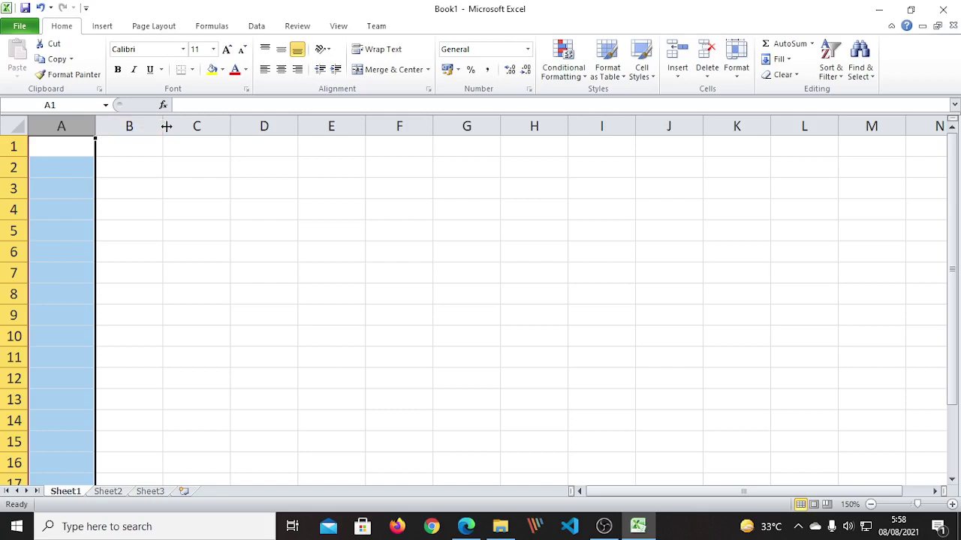
left_click(11, 147)
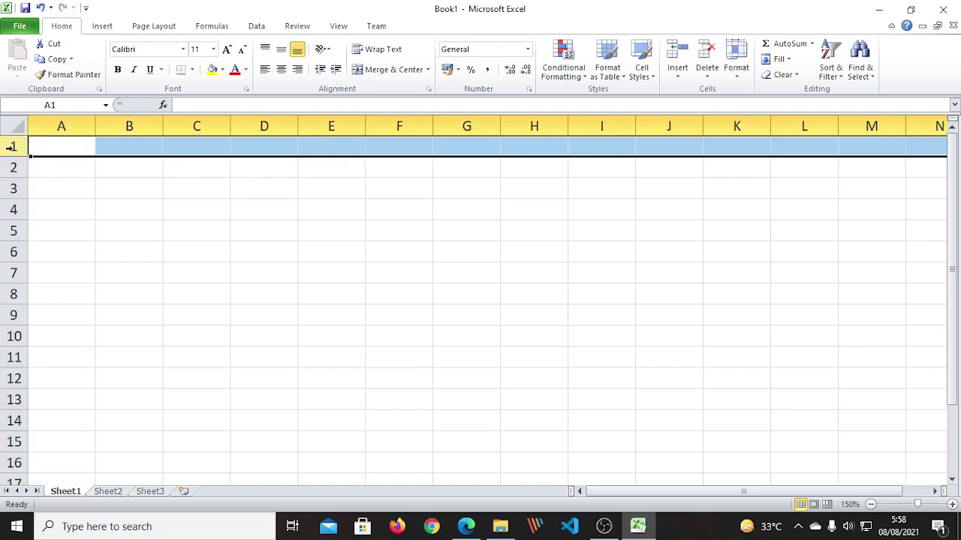
left_click(199, 268)
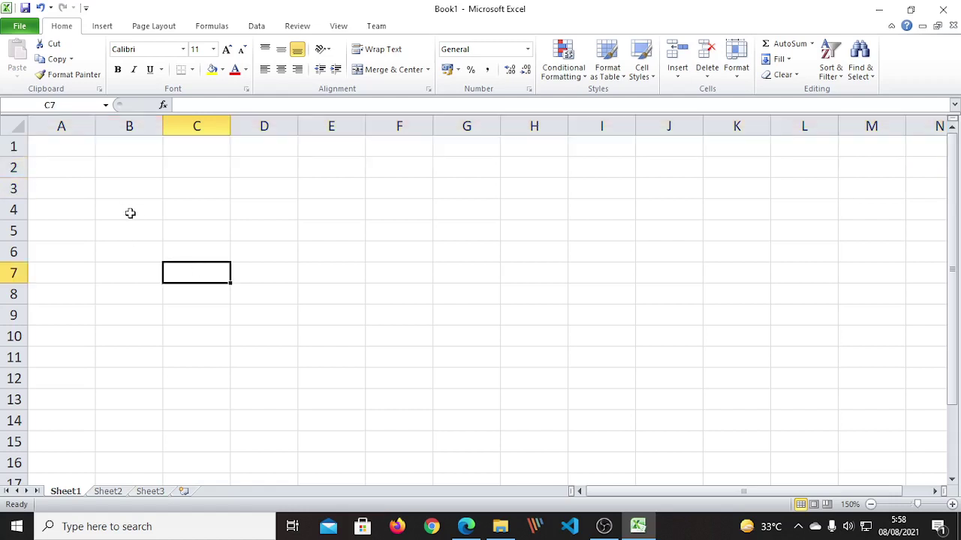
Step: Select cell B4, followed by its whole column B and whole row 4
left_click(129, 210)
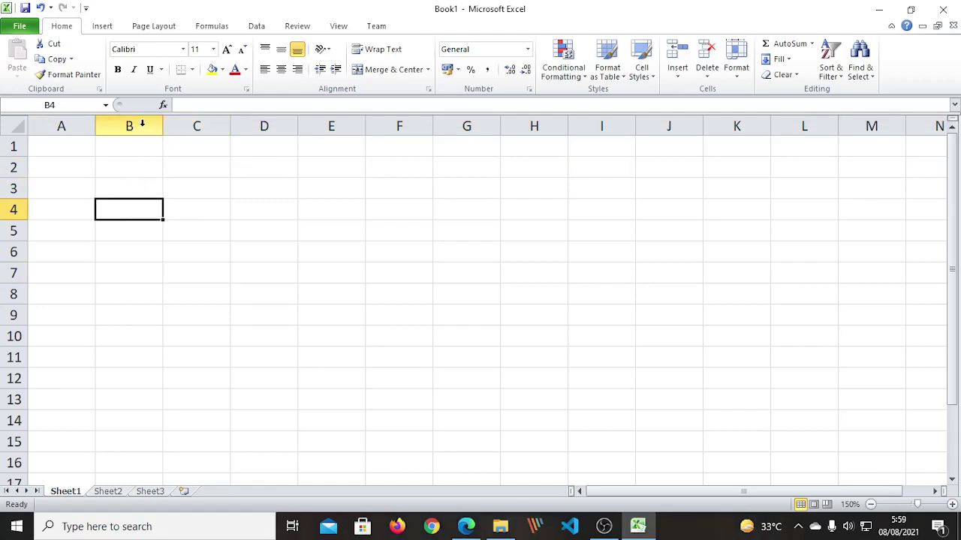
left_click(142, 126)
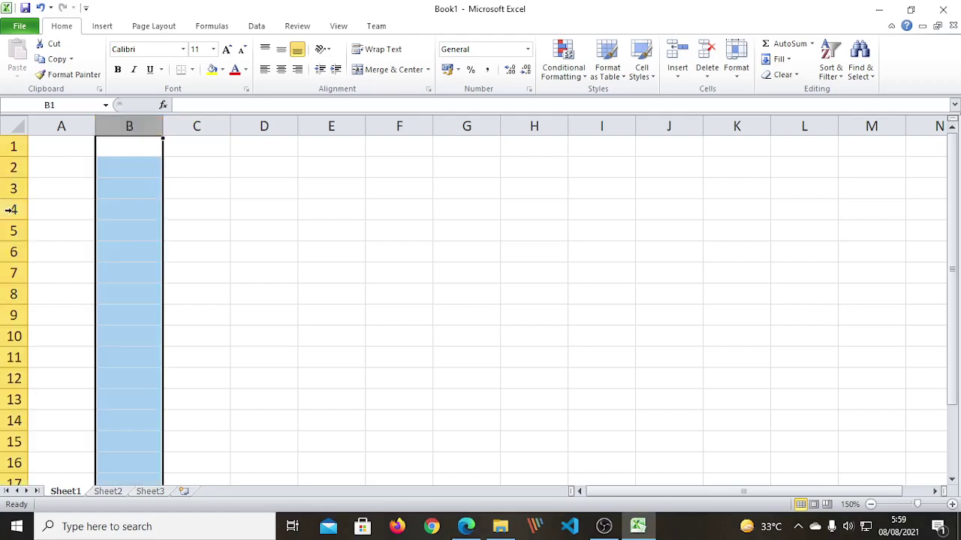
left_click(12, 209)
Step: Select cell C4, followed by its whole column C and whole row 4
left_click(207, 213)
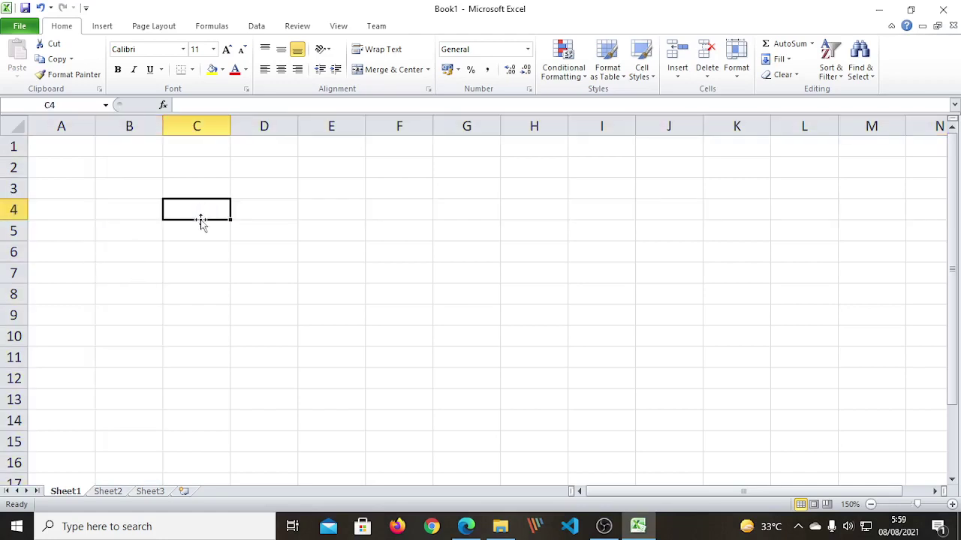
left_click(196, 125)
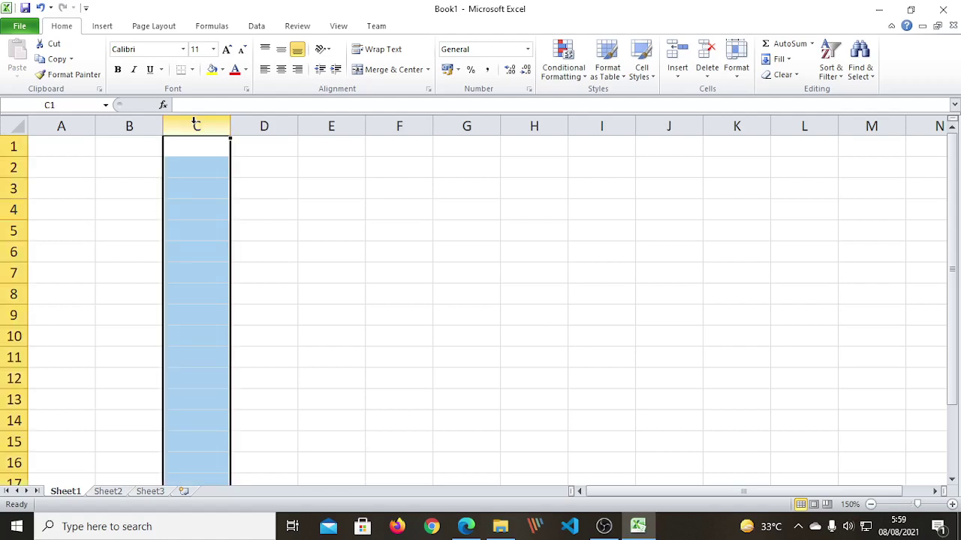
left_click(14, 211)
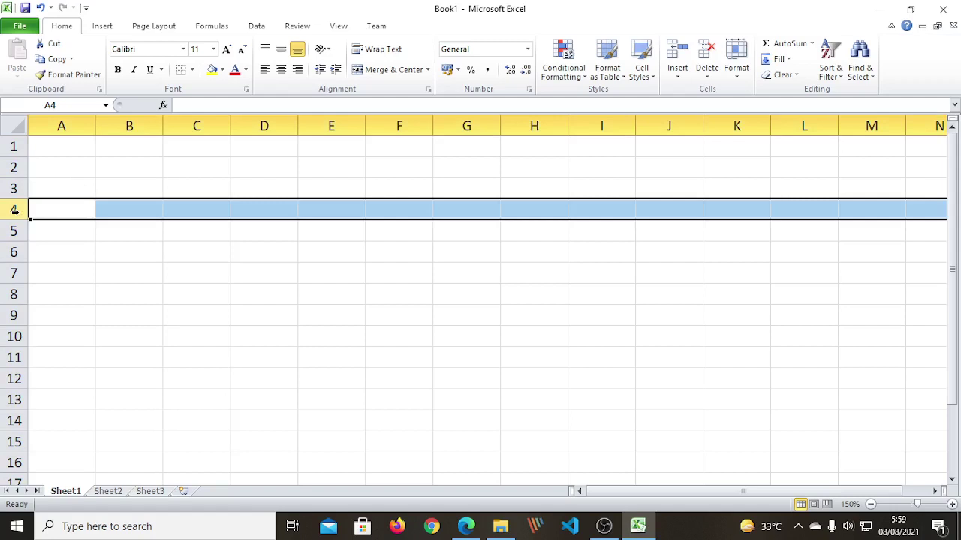
Step: Select cell B4 again, followed by column B and row 4, finishing on cell C9
left_click(125, 210)
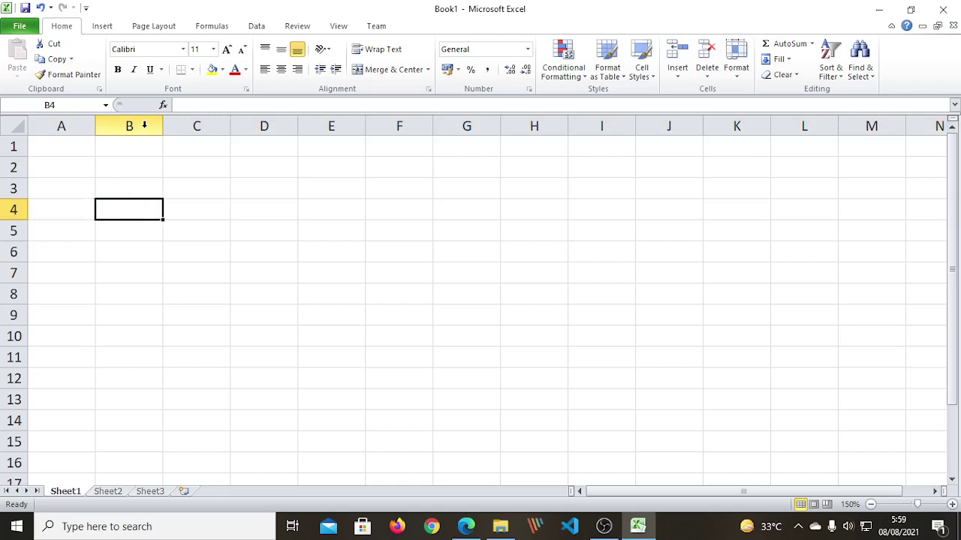
left_click(145, 126)
left_click(13, 209)
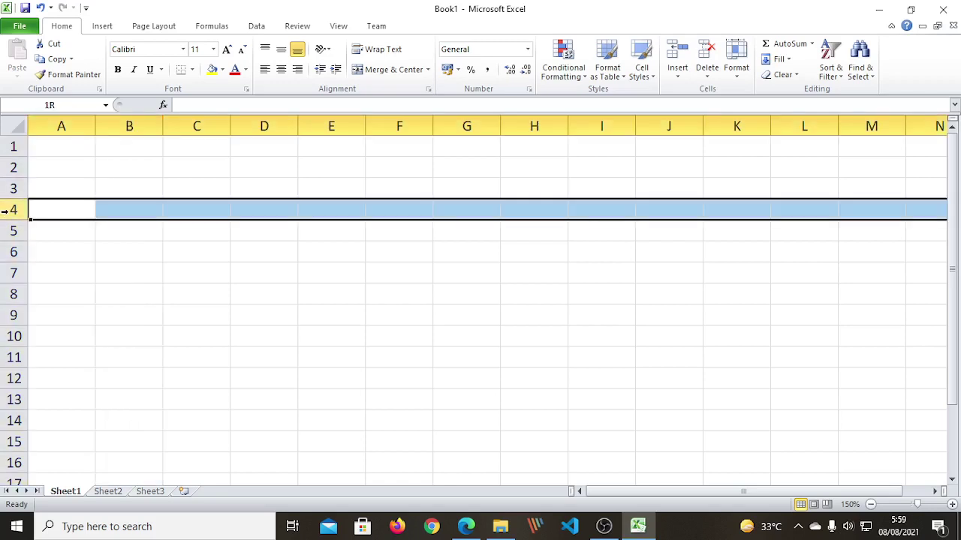
left_click(190, 321)
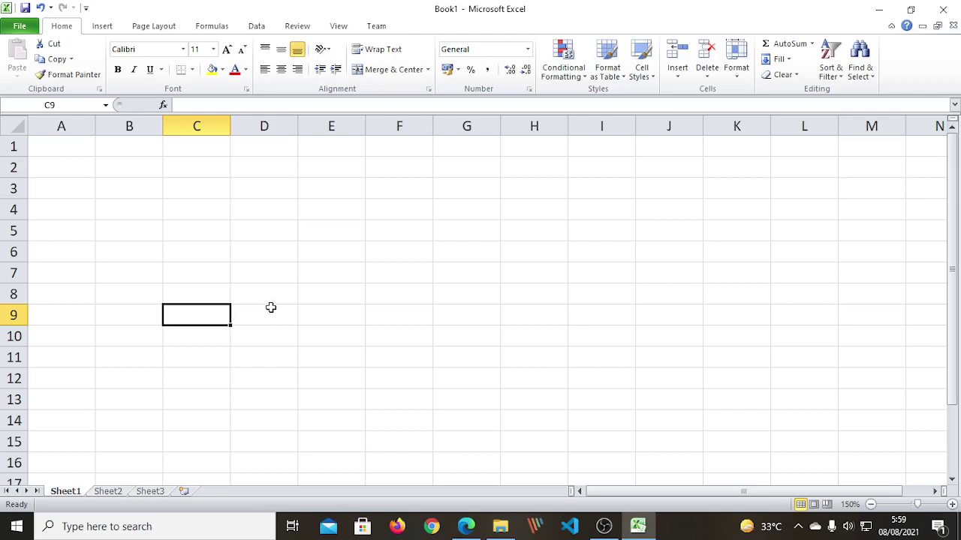
Step: Select various single cells between columns B and F in rows 3 to 7, including C4, E4 and D6, finishing on F7
left_click(218, 213)
left_click(273, 217)
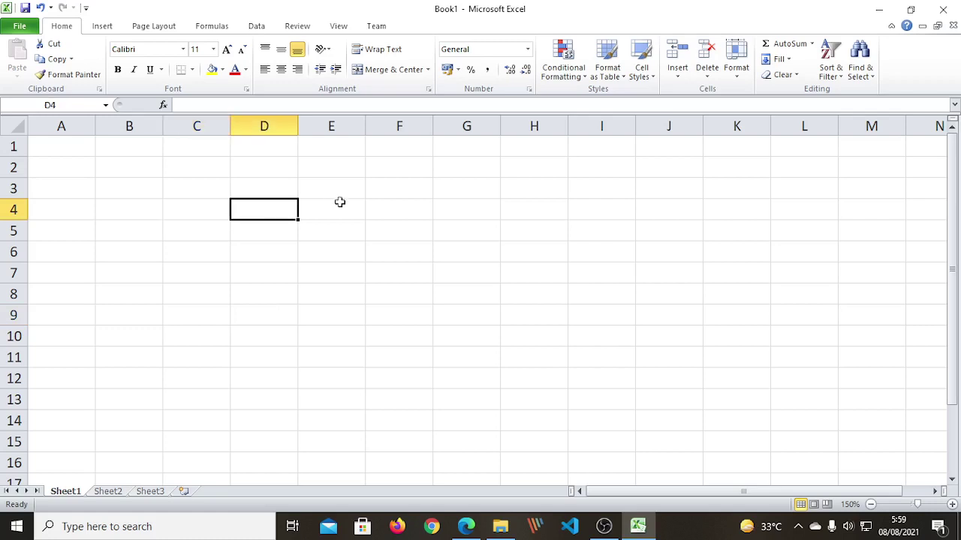
left_click(334, 208)
left_click(277, 212)
left_click(222, 210)
left_click(204, 268)
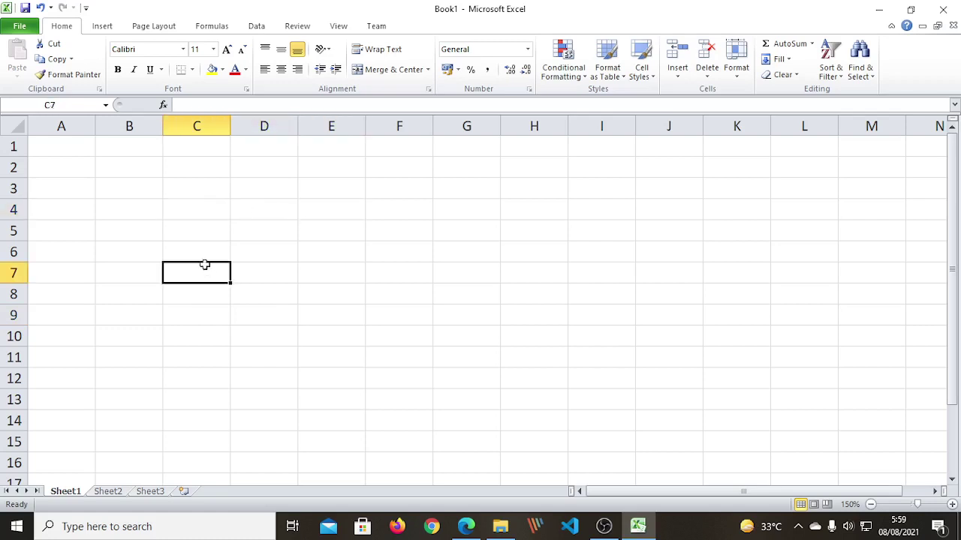
left_click(197, 225)
left_click(147, 208)
left_click(221, 187)
left_click(276, 198)
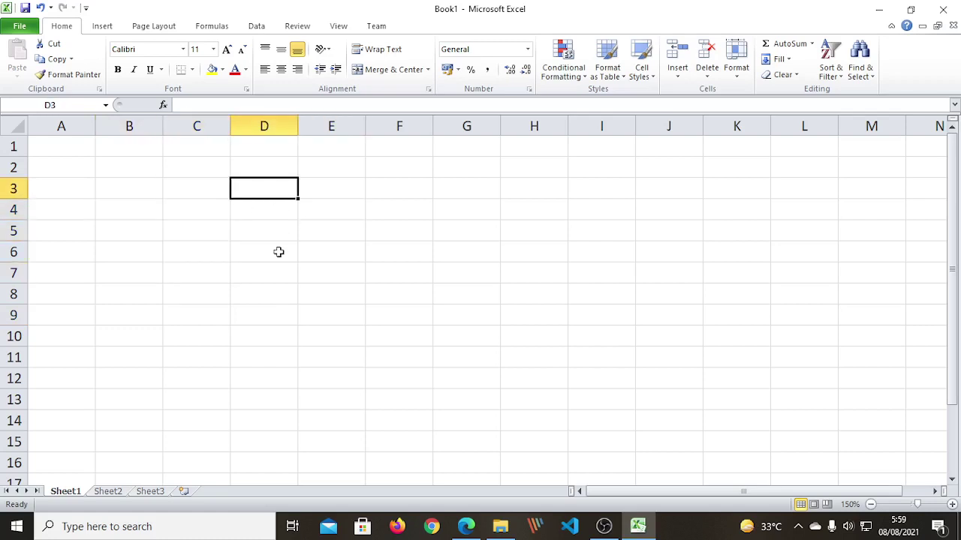
left_click(279, 253)
left_click(214, 234)
left_click(208, 197)
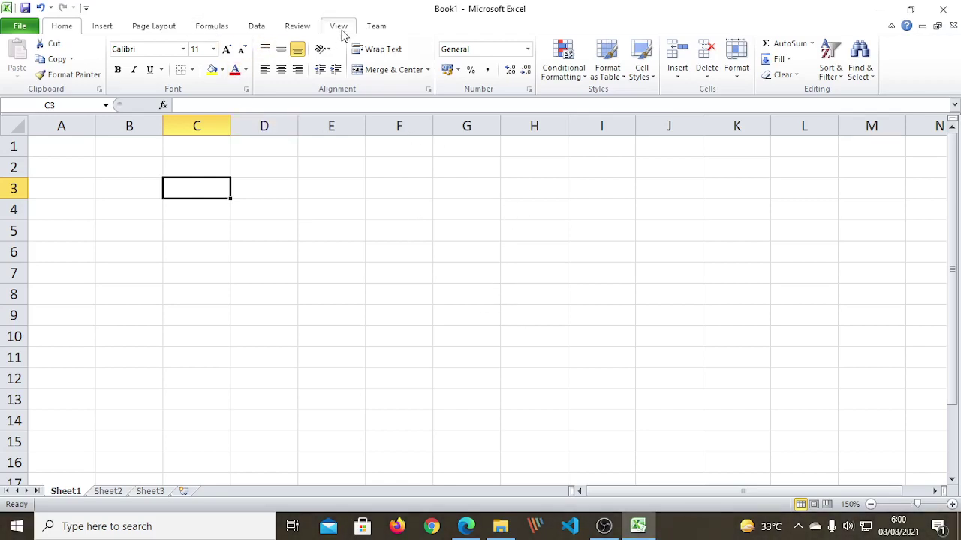
left_click(409, 282)
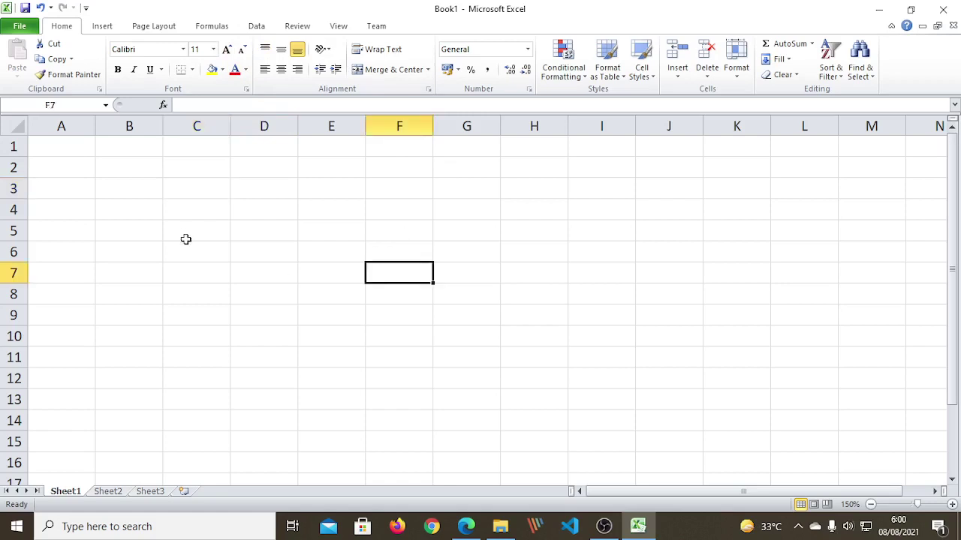
Step: Enter the heading "RUMUS DI DALAM MS. EXCEL TERDIRI DARI 2 JENIS:" in cell C2
left_click(186, 166)
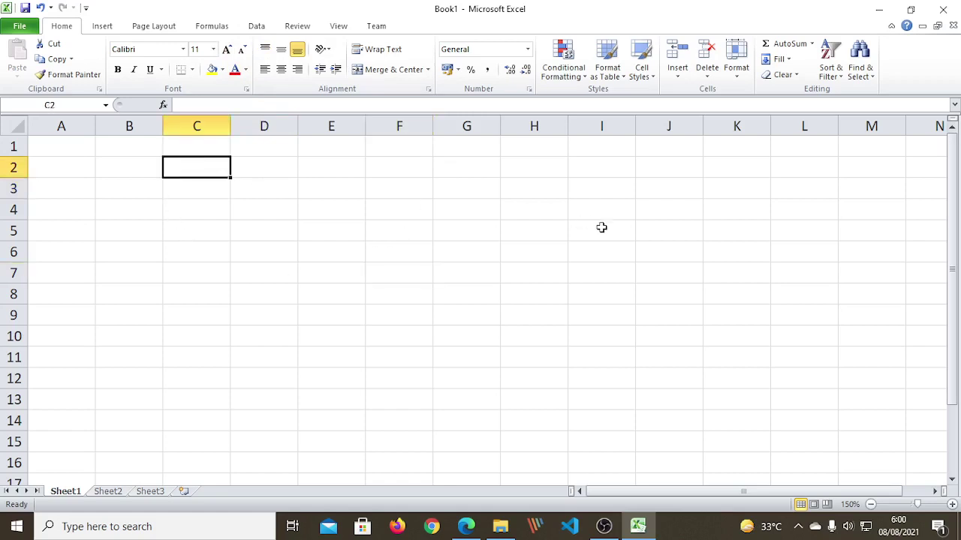
type("RUMUS")
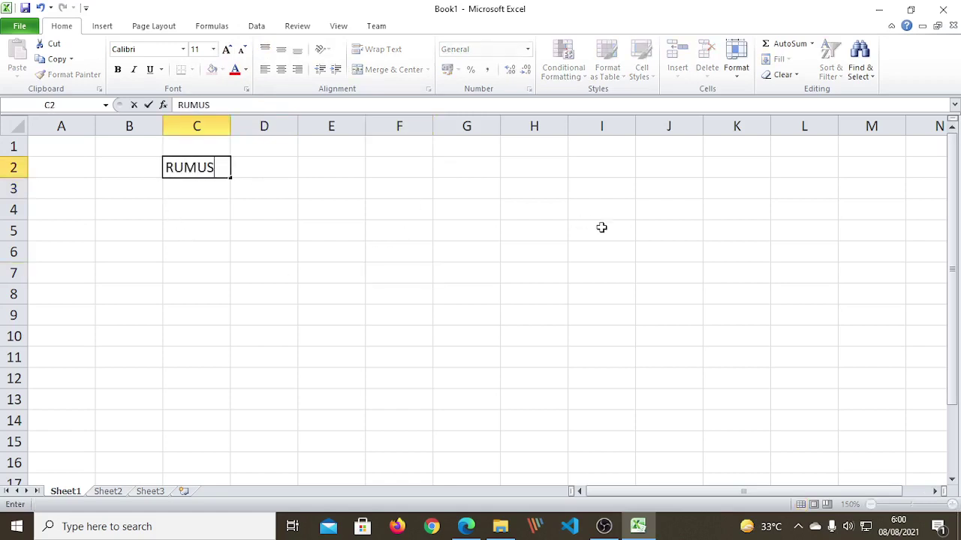
type(" DI DALA")
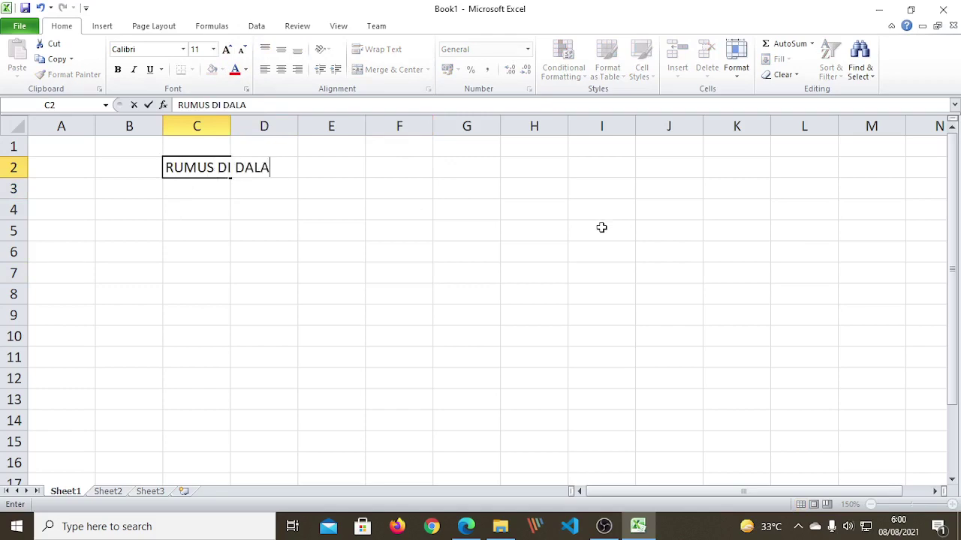
type("M MS. EXCE")
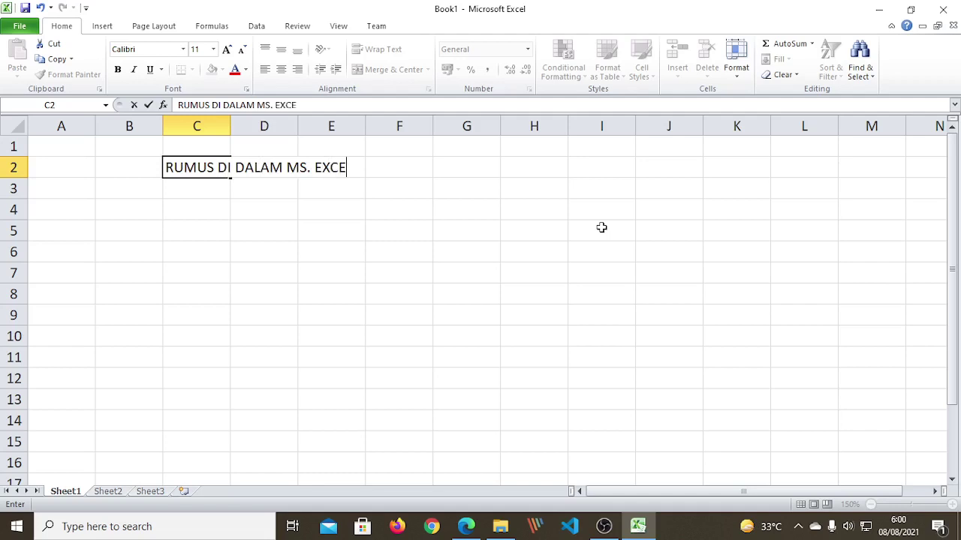
type("L TERDIR")
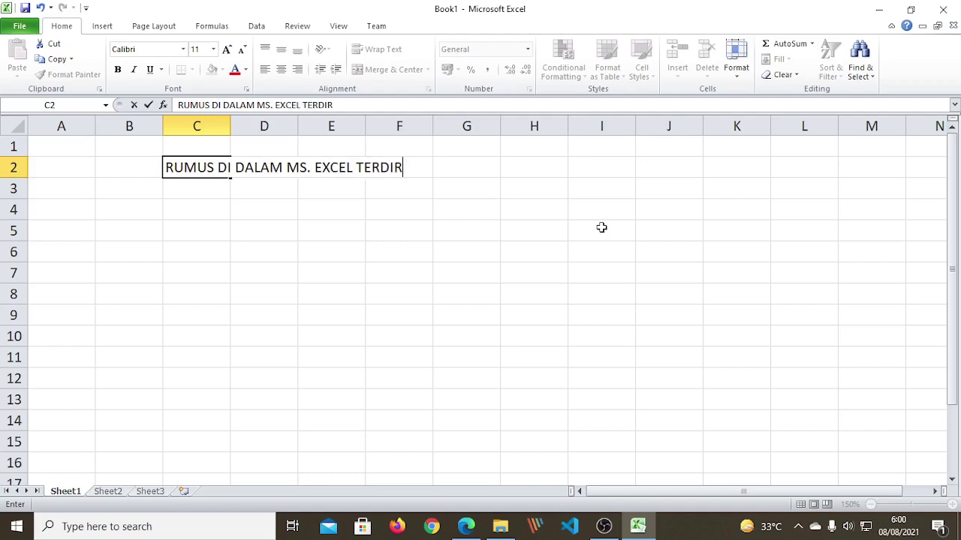
type("I DARI 2 JENIS")
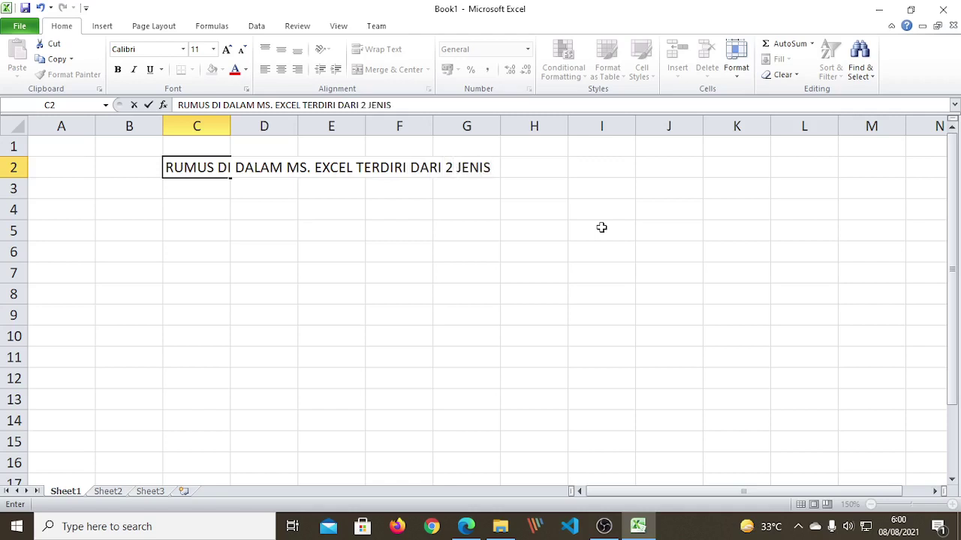
type(":")
key("Return")
Step: Enter number 1 in cell C3 and "RUMUS YANG SUDAH DISEDIAKAN OLEH APLIKASI MS. EXCEL" in cell D3
type("1")
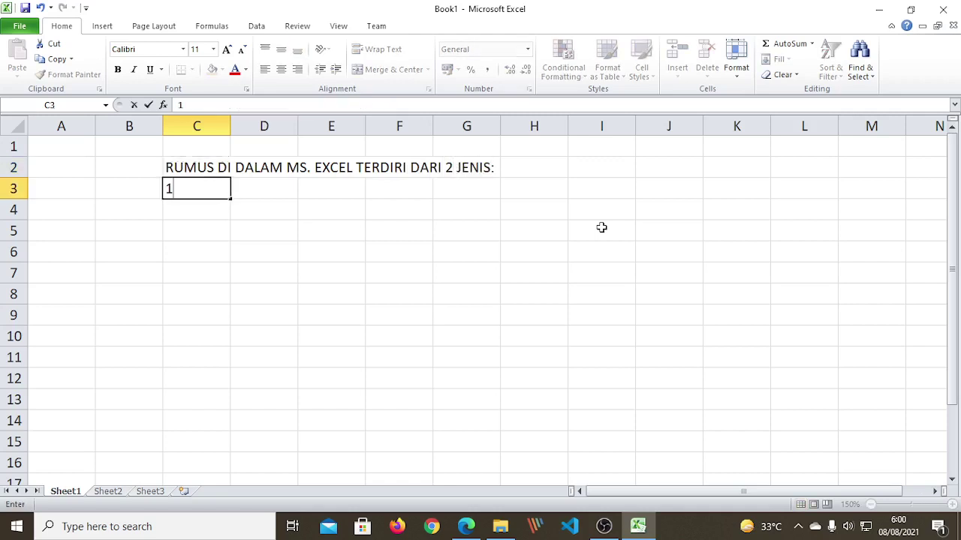
key("Tab")
type("RUM")
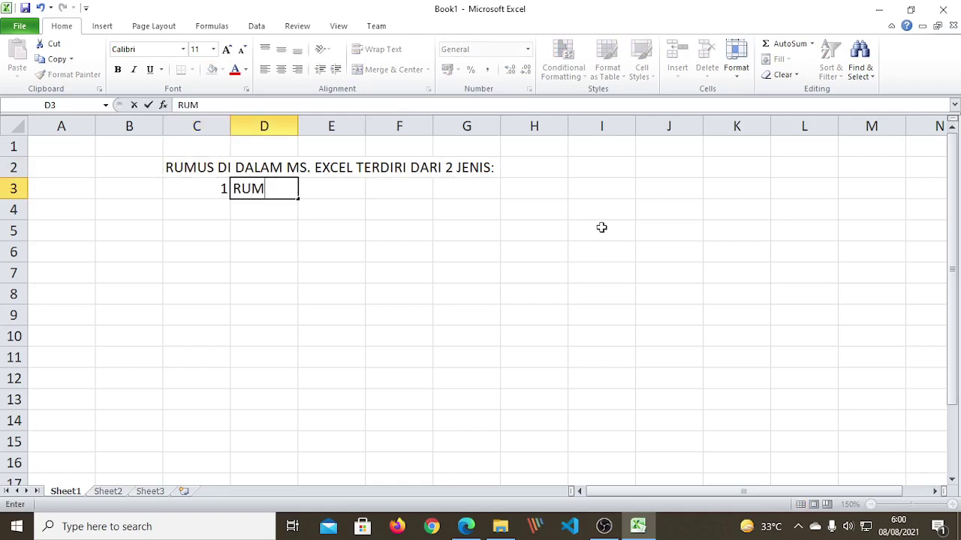
type("US YANG")
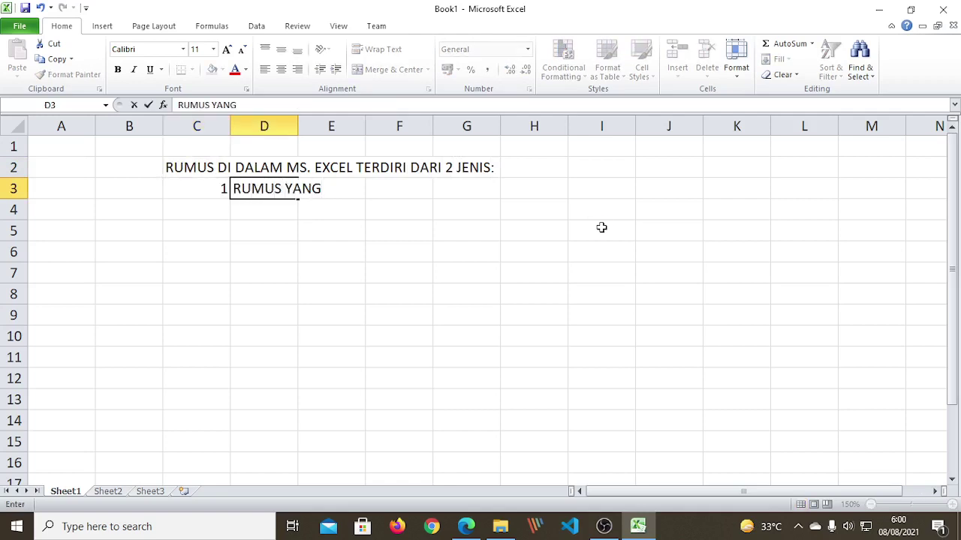
type(" SUDAH DI")
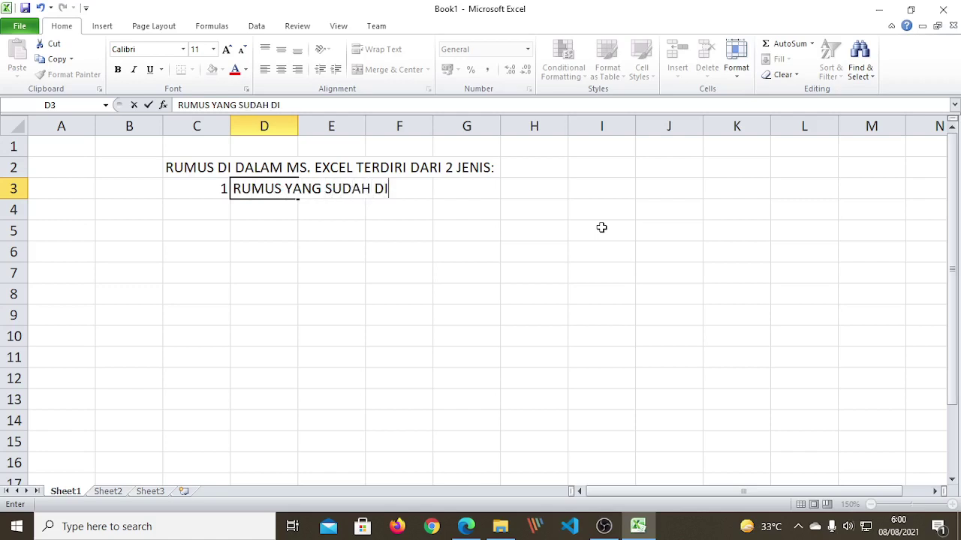
type("SEDIAKAN O")
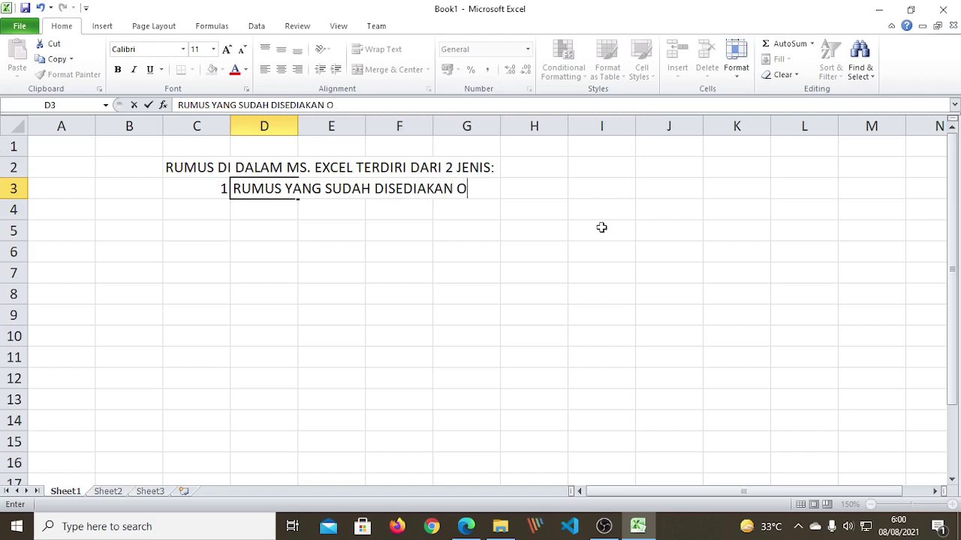
type("LEH APLIKASI ")
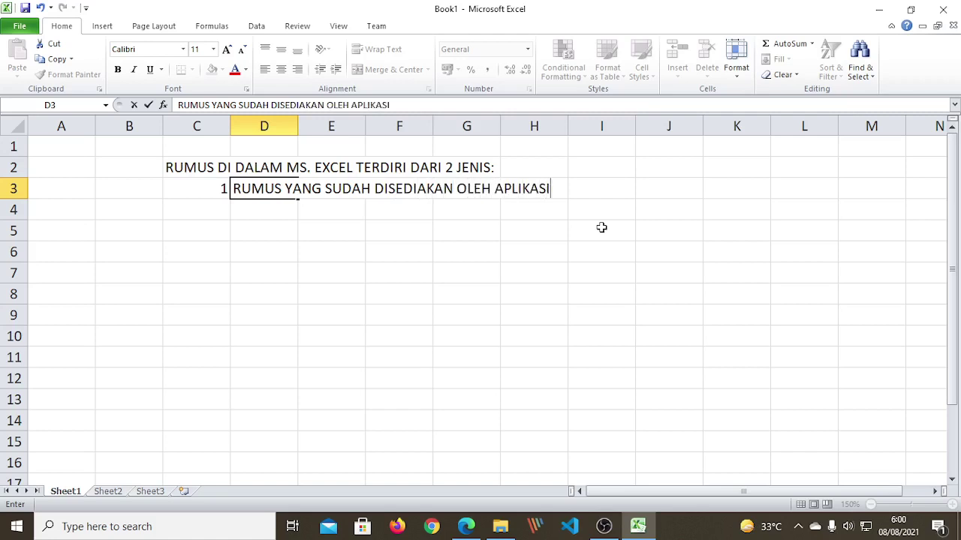
type("MS. EXCEL")
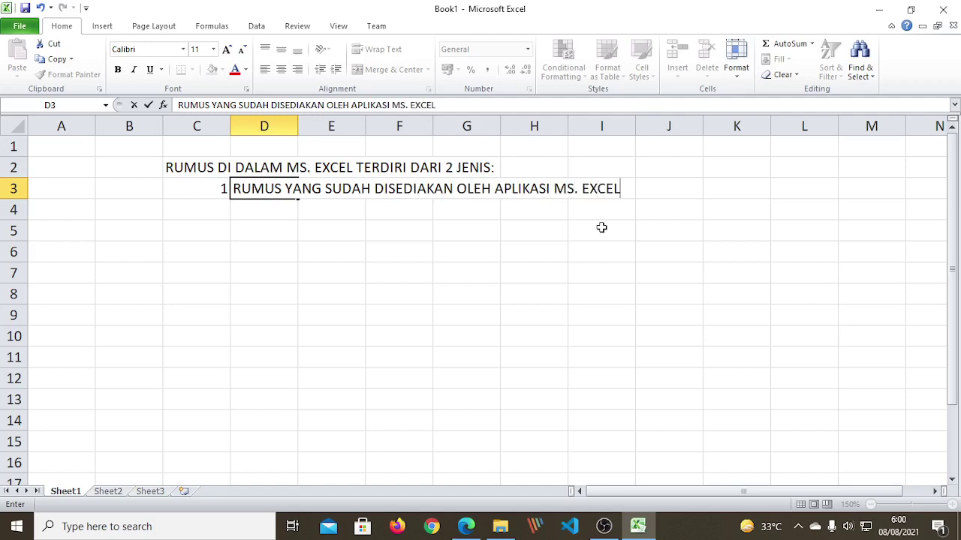
Step: Enter the term "FUNGSI (FUNCTION)" in cell J3, beside the first list item
key("Right")
key("Right")
key("Right")
key("Right")
key("Right")
key("Right")
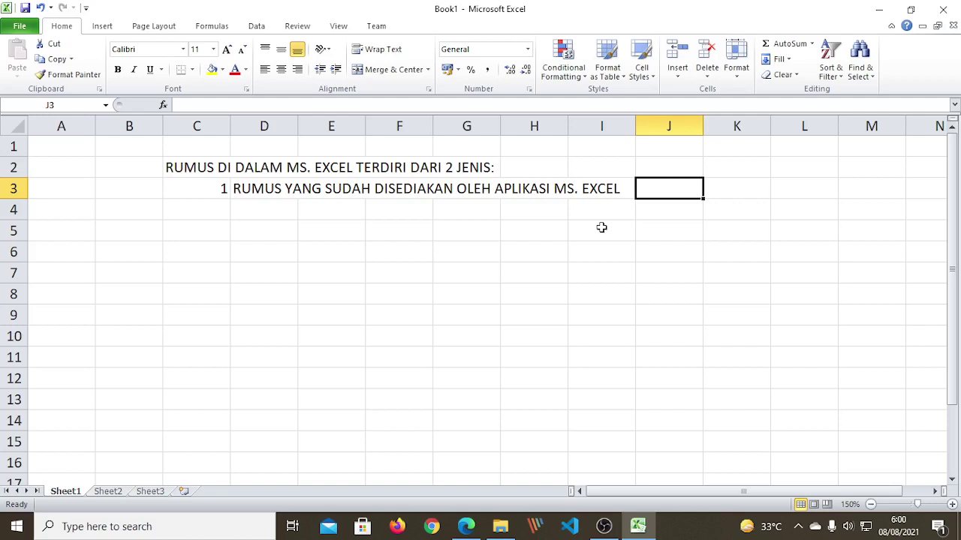
type("F")
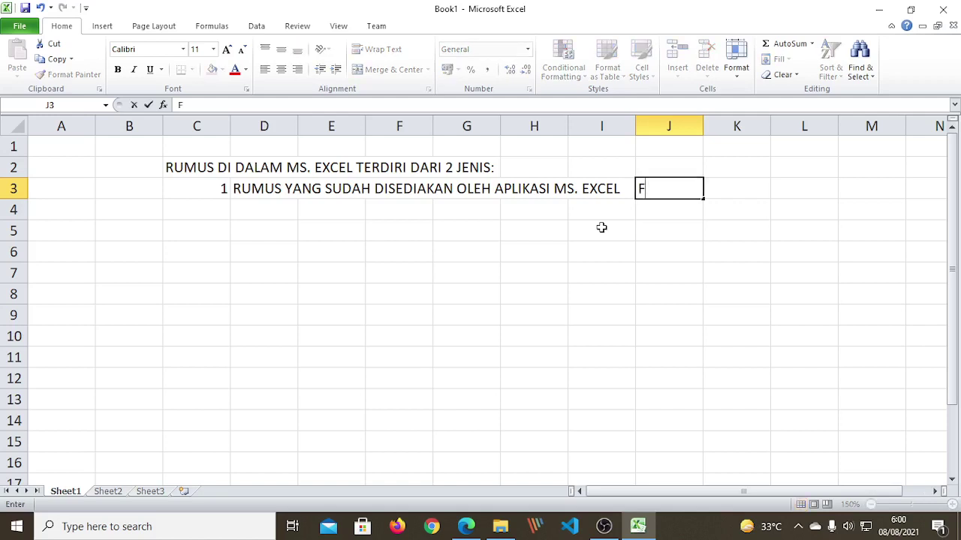
type("F")
key("BackSpace")
type("UNGSI (")
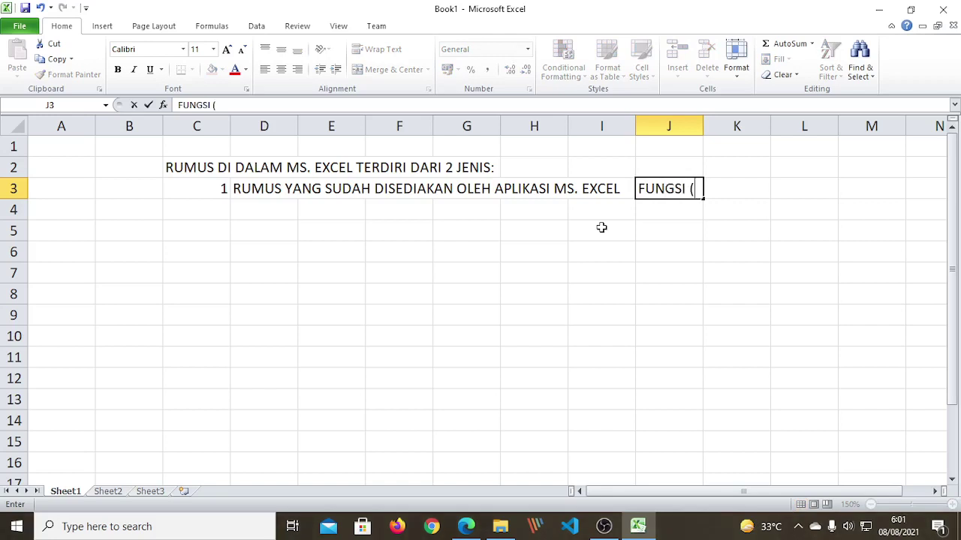
type("FUNCTION")
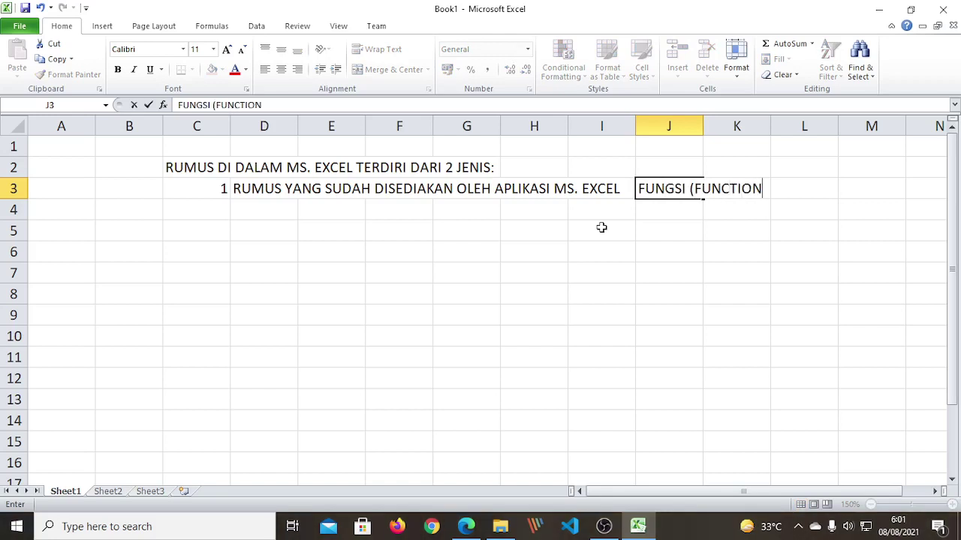
type(")")
key("Return")
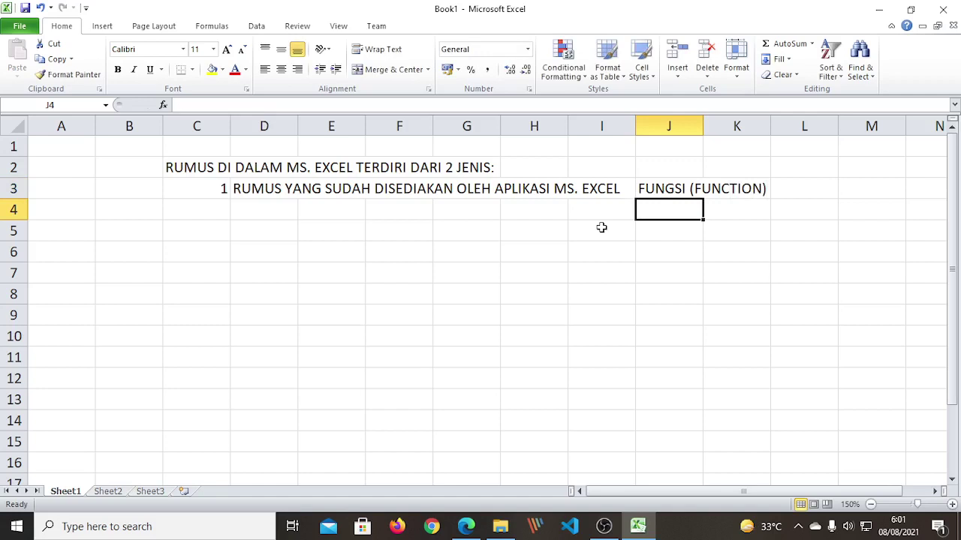
Step: Make the term "FUNGSI (FUNCTION)" in cell J3 bold
key("Up")
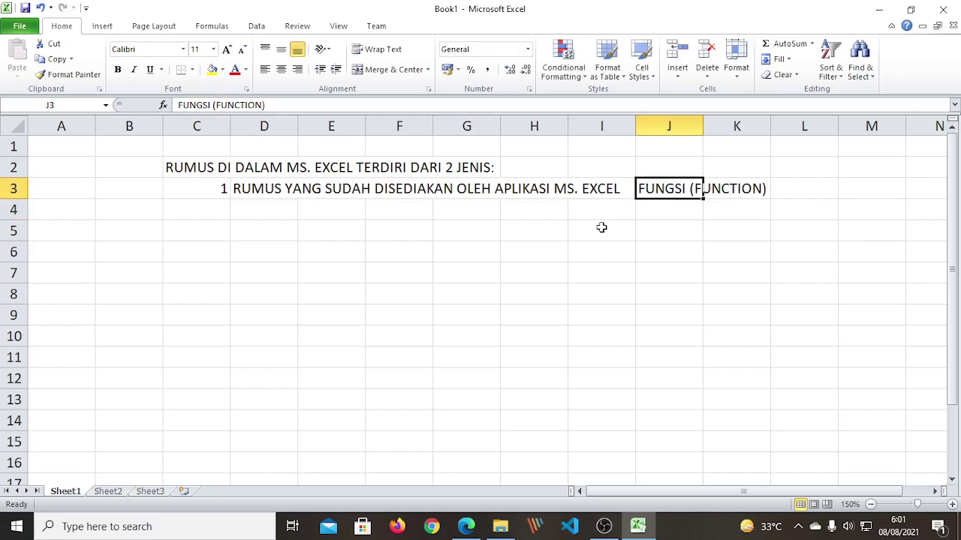
key("ctrl+b")
key("Down")
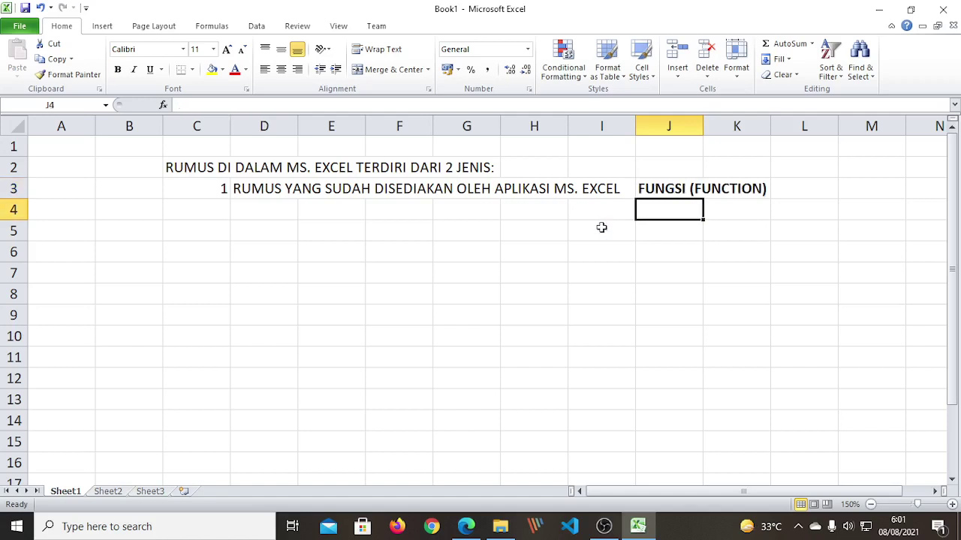
Step: Enter the list number 2 in cell C4, below the first item's number
key("Up")
key("Left")
key("Left")
key("Left")
key("Left")
key("Left")
key("Left")
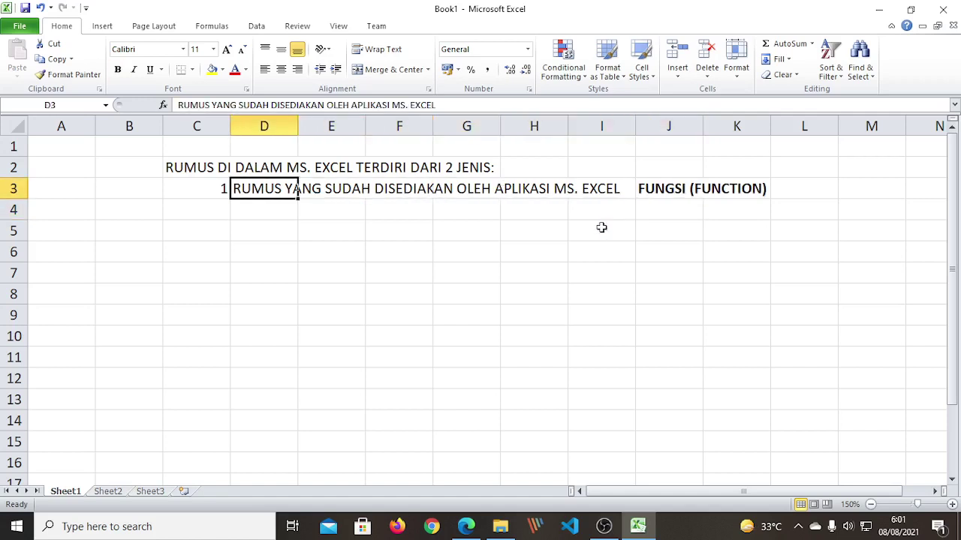
key("Down")
key("Left")
type("2")
Step: Enter the second item "RUMUS YANG DIBUAT OLEH PENGGUNA APLIKASI MS. EXCEL" in cell D4
key("Right")
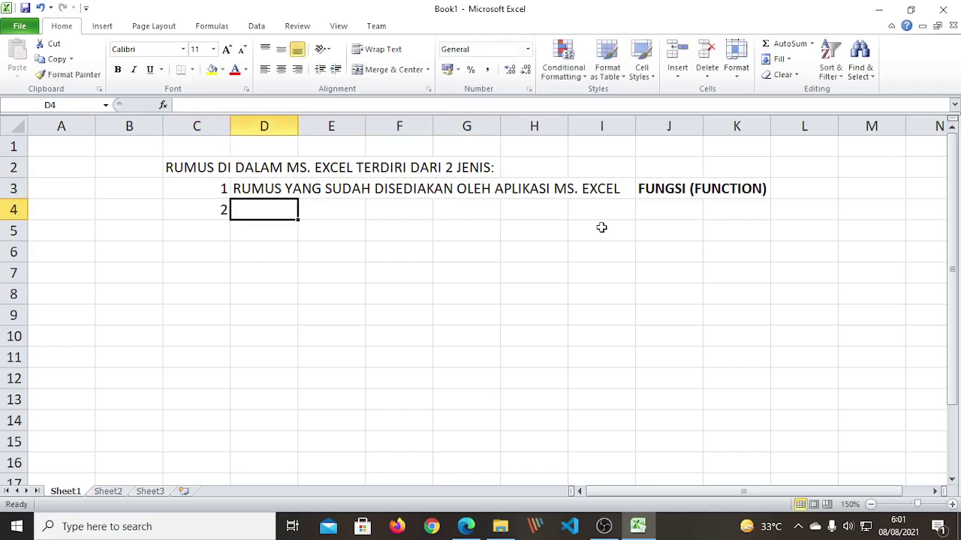
type("RUMUS")
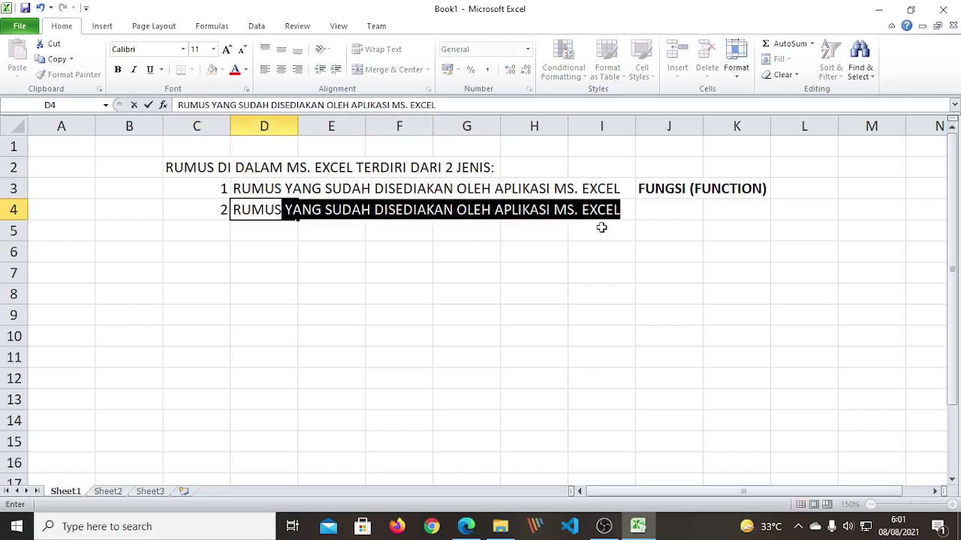
type(" YANG DI")
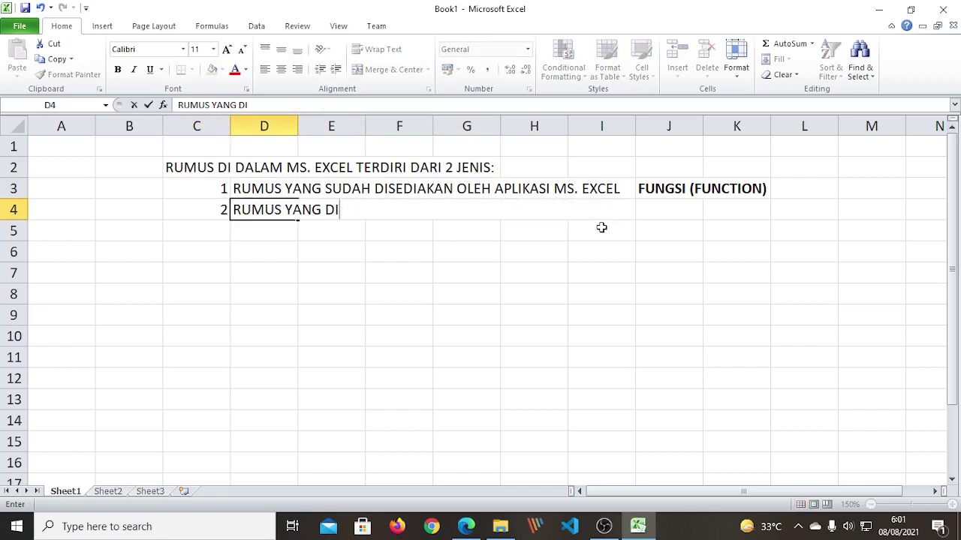
type("BUAT OLEH")
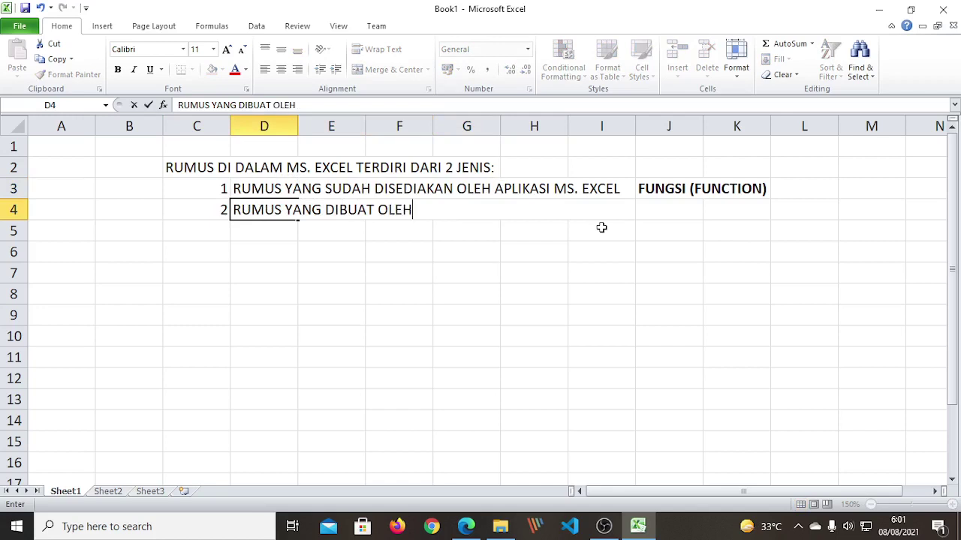
type(" PENGGUNA AP")
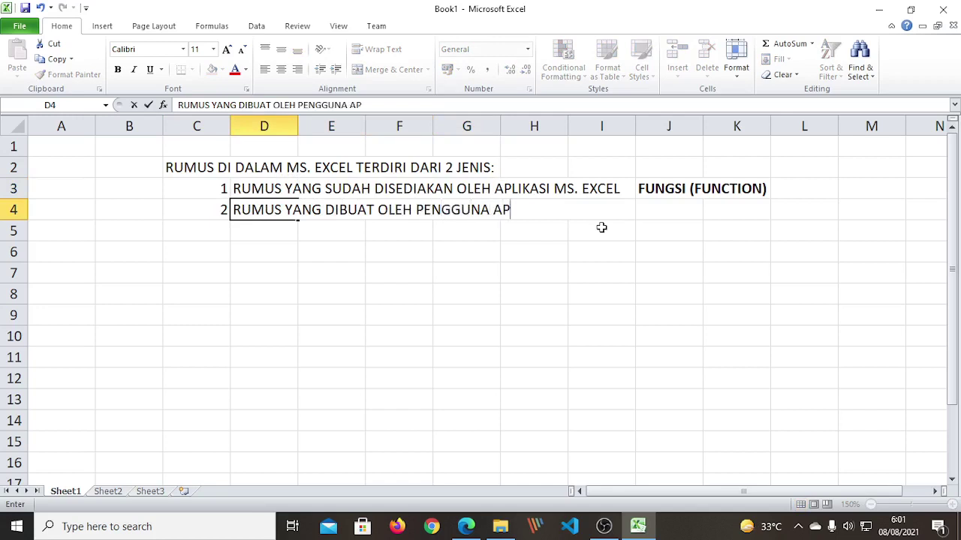
type("LIKASI MS")
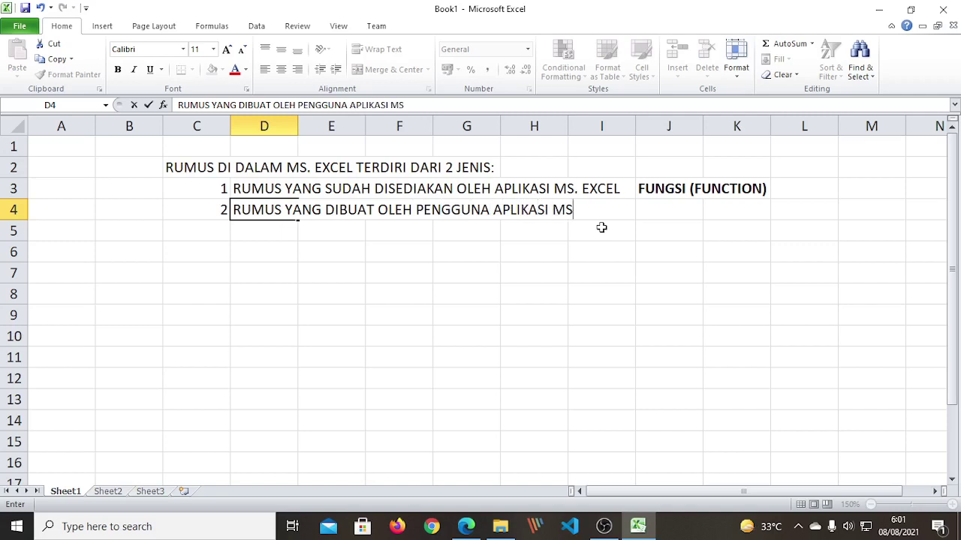
type(". EXCEL")
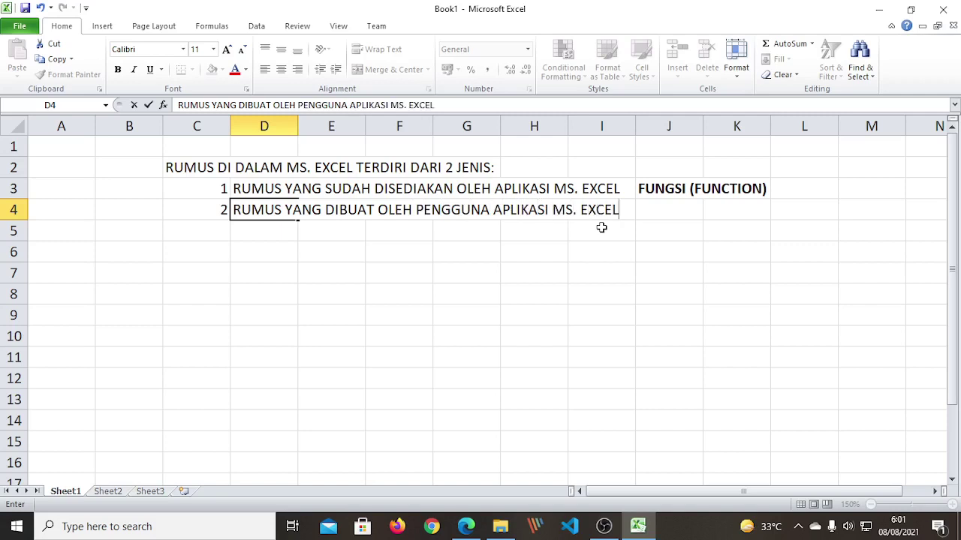
Step: Enter the term "FORMULA" in cell J4, beside the second list item, and make it bold
key("Right")
key("Right")
key("Right")
key("Right")
key("Right")
key("Right")
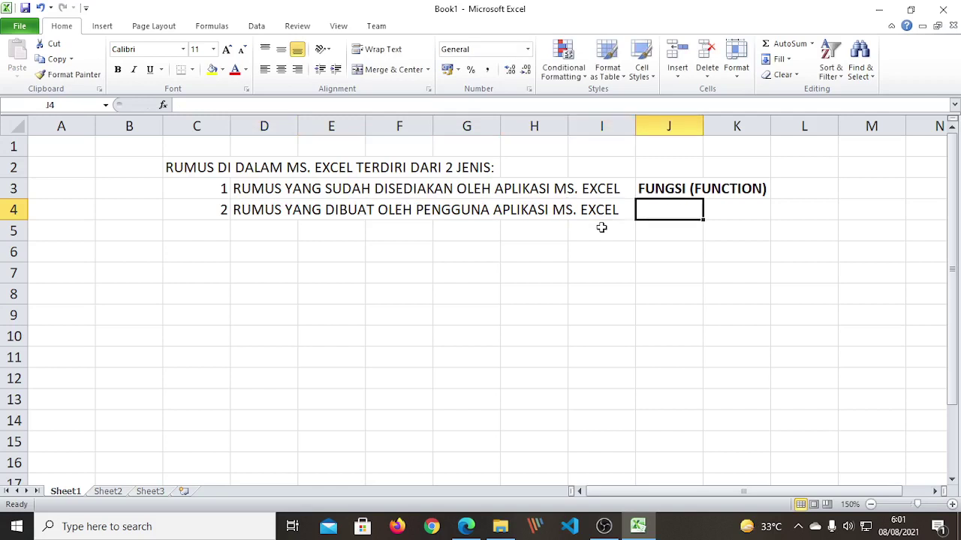
type("FORMULA")
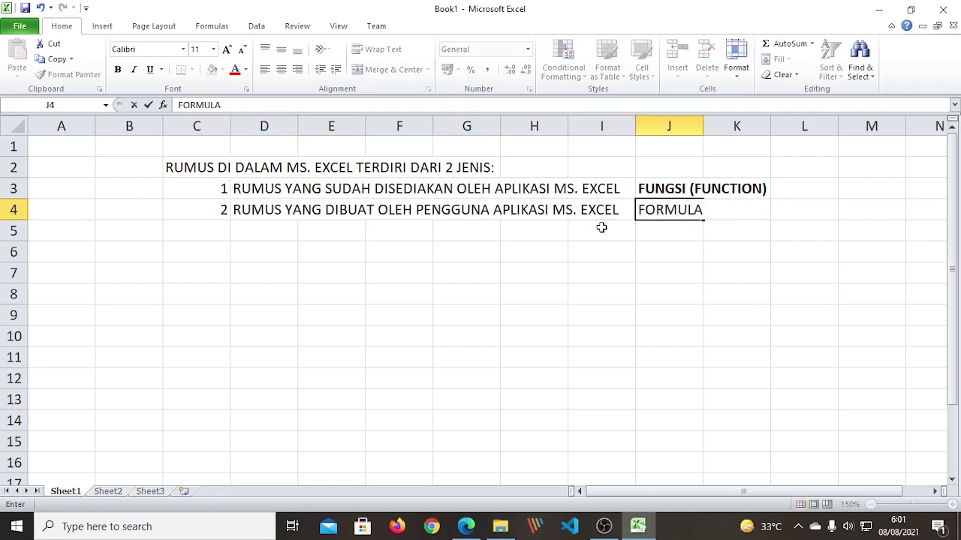
key("ctrl+Return")
key("ctrl+b")
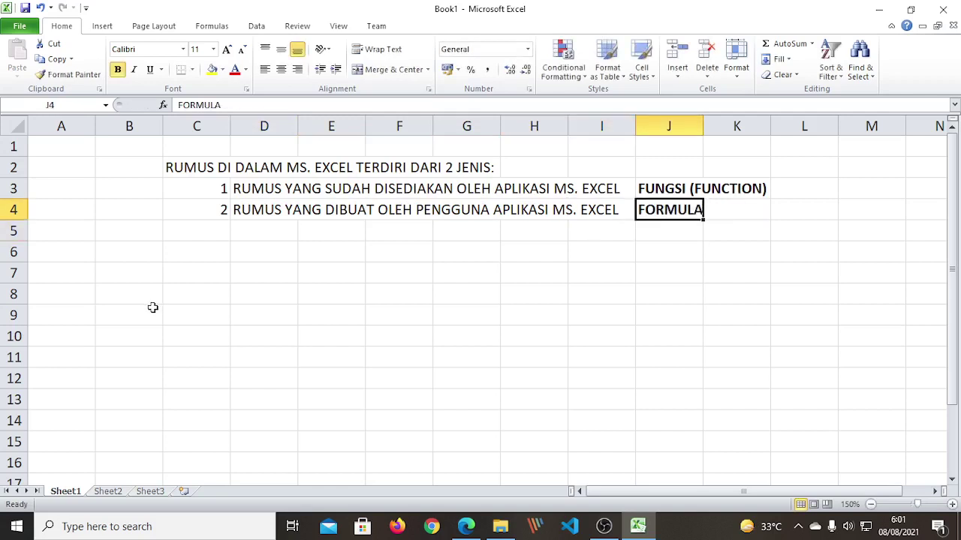
Step: Review the two kinds of formulas by selecting the descriptions in cells D3 and D4 and the term in cell J4
left_click(399, 336)
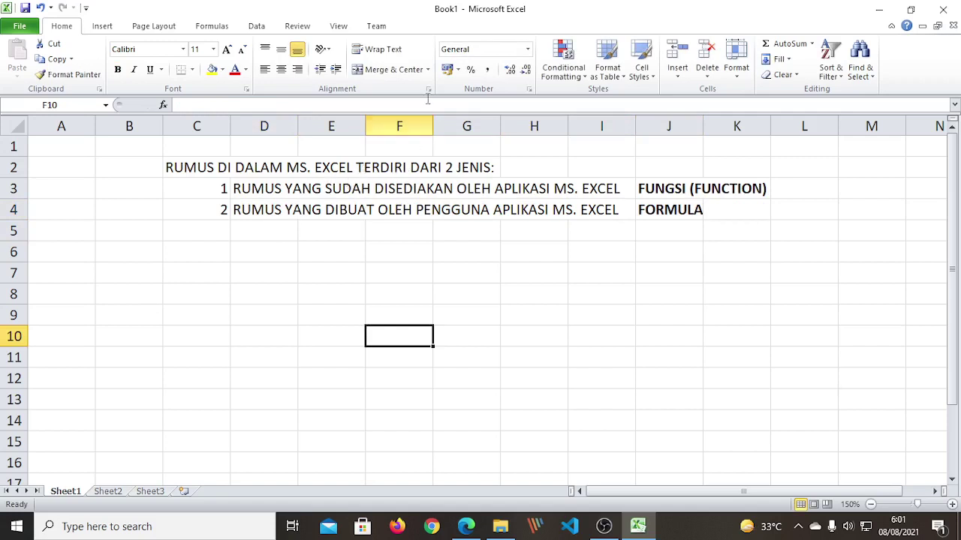
left_click(337, 265)
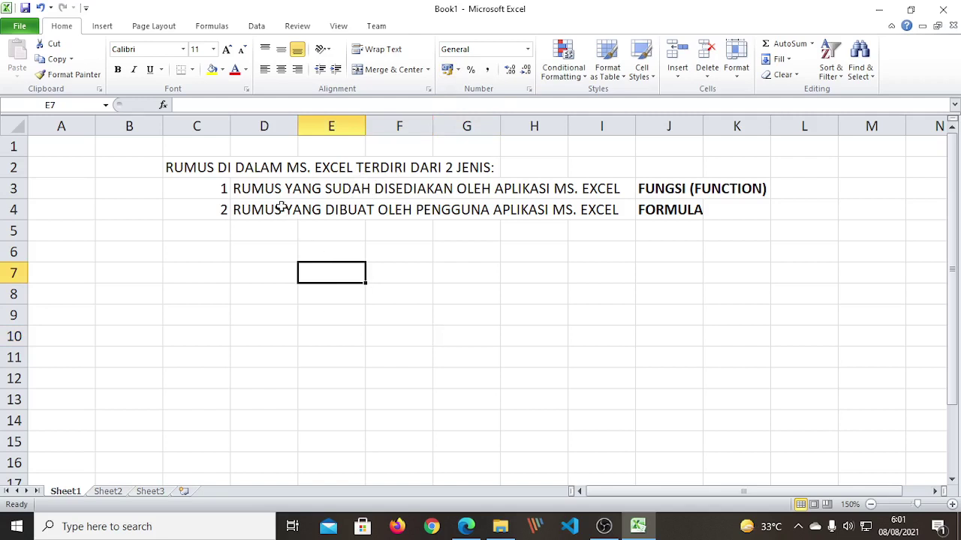
left_click(243, 191)
left_click(390, 339)
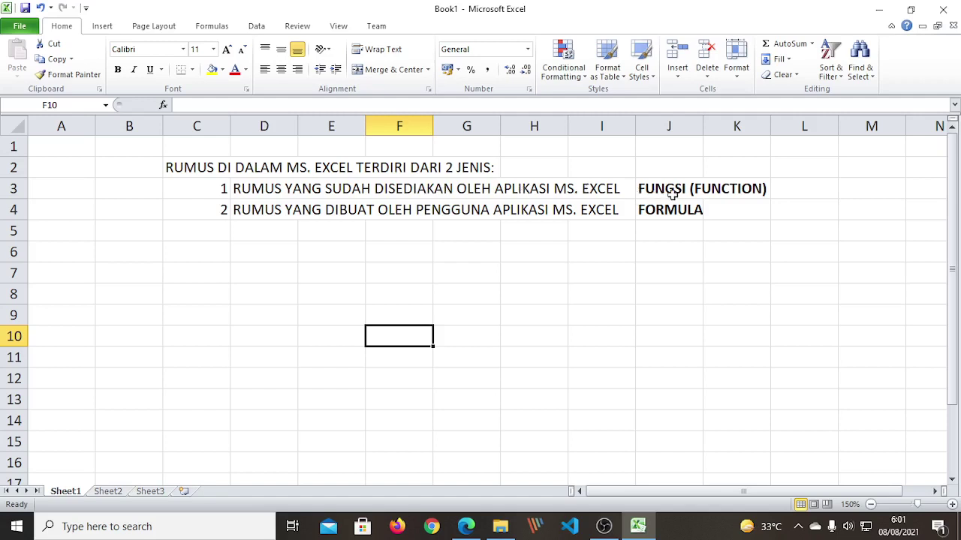
left_click(263, 210)
left_click(307, 279)
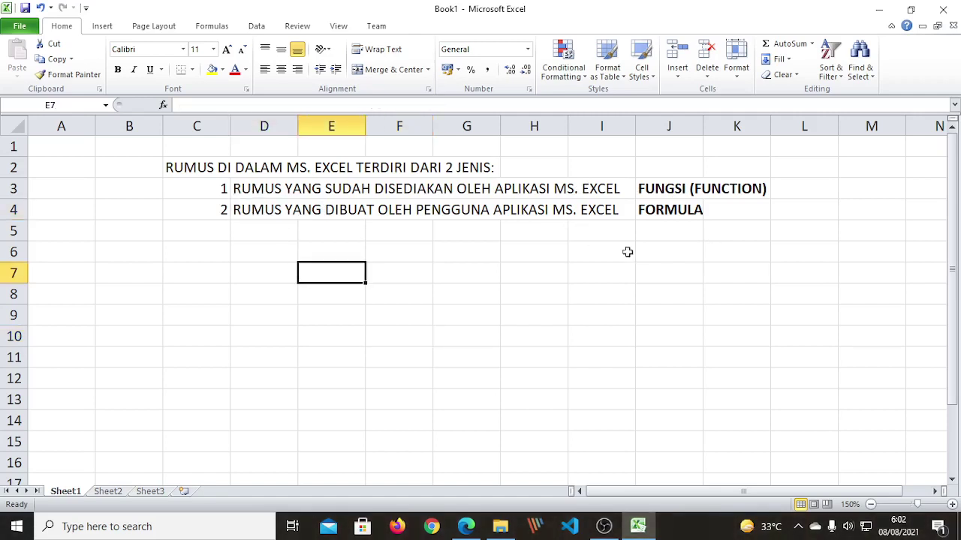
left_click(660, 291)
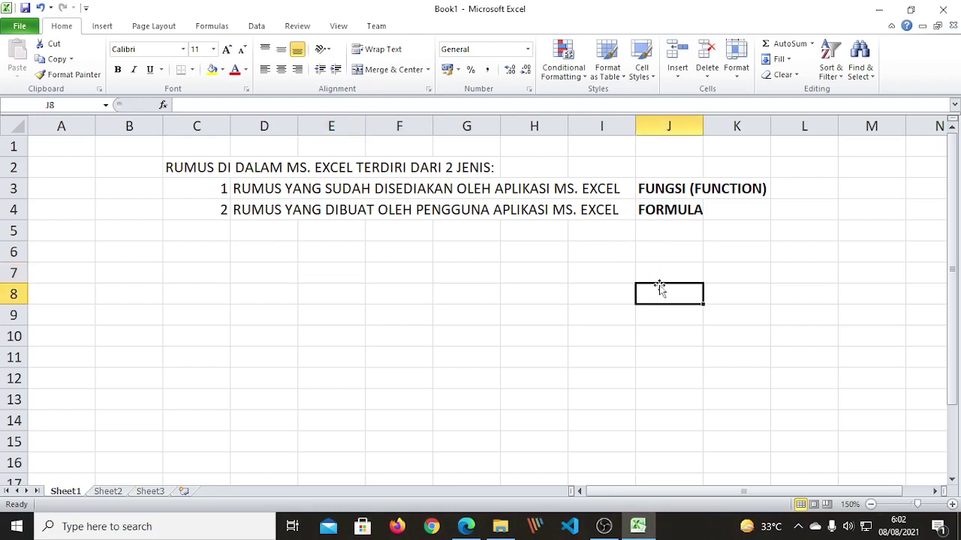
left_click(671, 210)
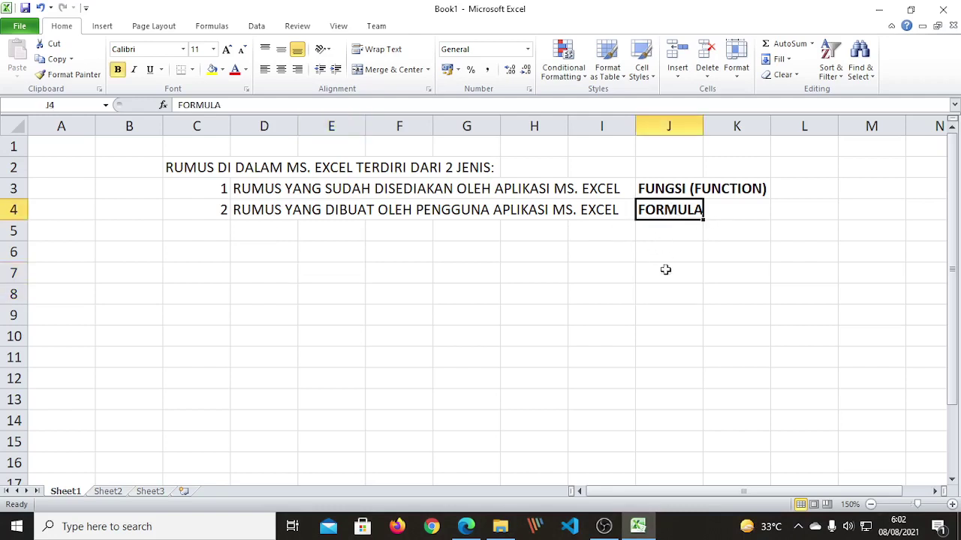
left_click(659, 311)
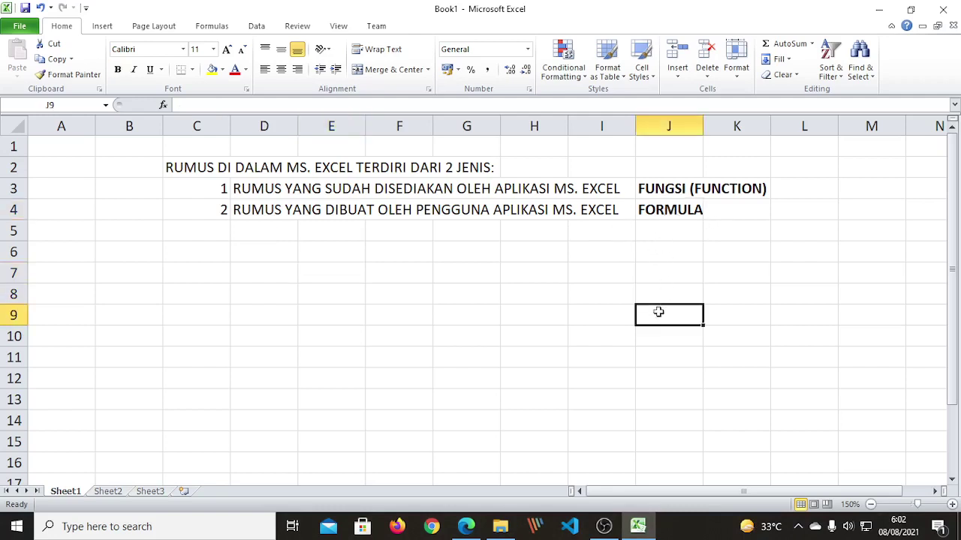
left_click(349, 319)
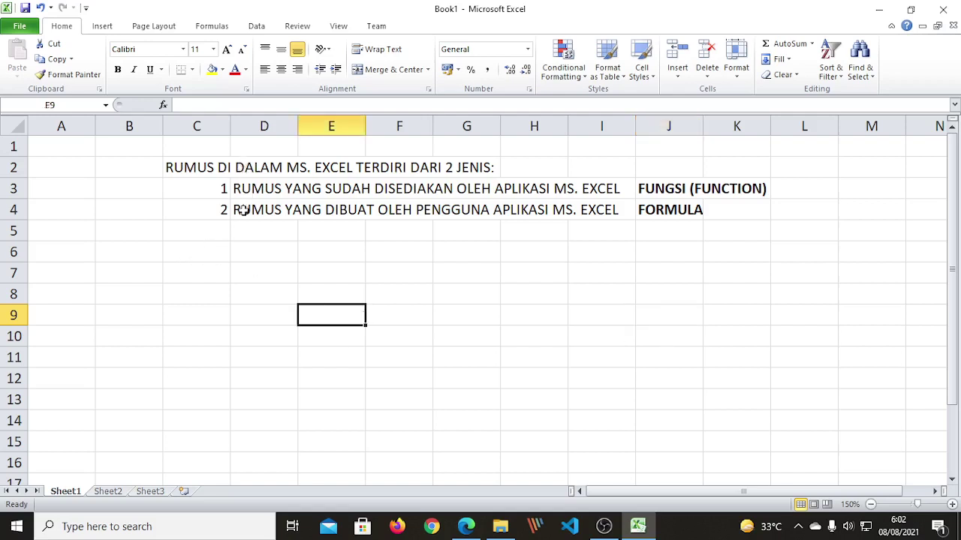
Step: Enter the heading "CONTOH DARI RUMUS-RUMUS YANG SUDAH DISEDIAKAN OLEH MS. EXCEL (FUNGSI)" in cell C6
left_click(198, 255)
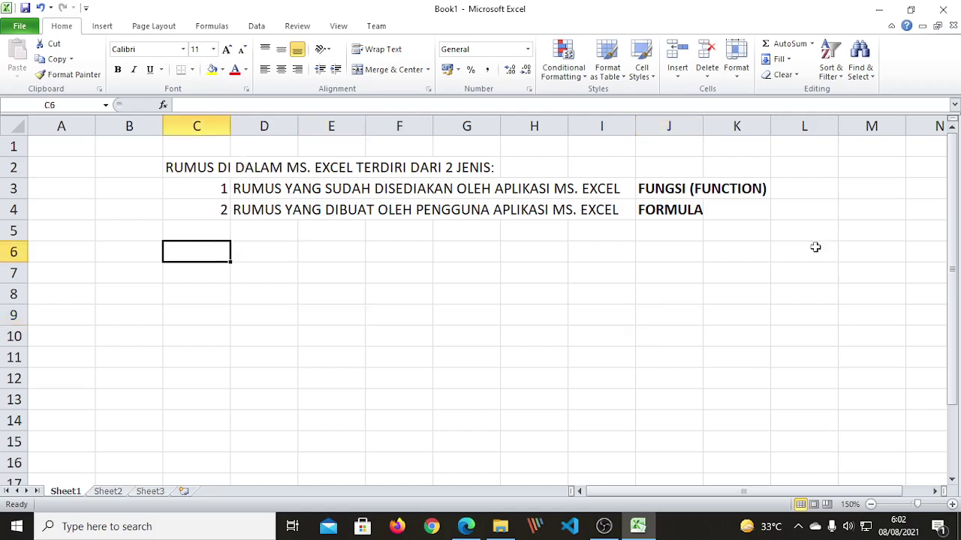
type("CONTOH")
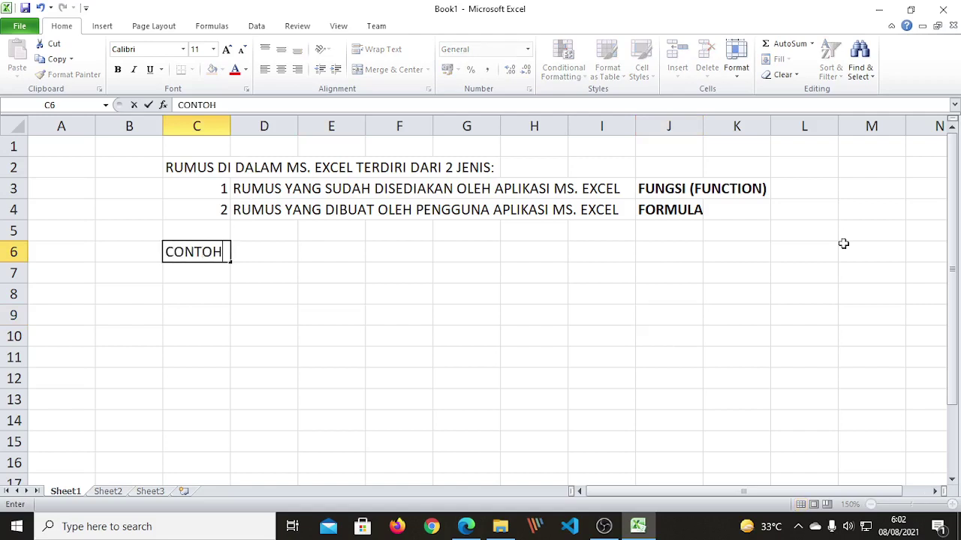
type(" DARI R")
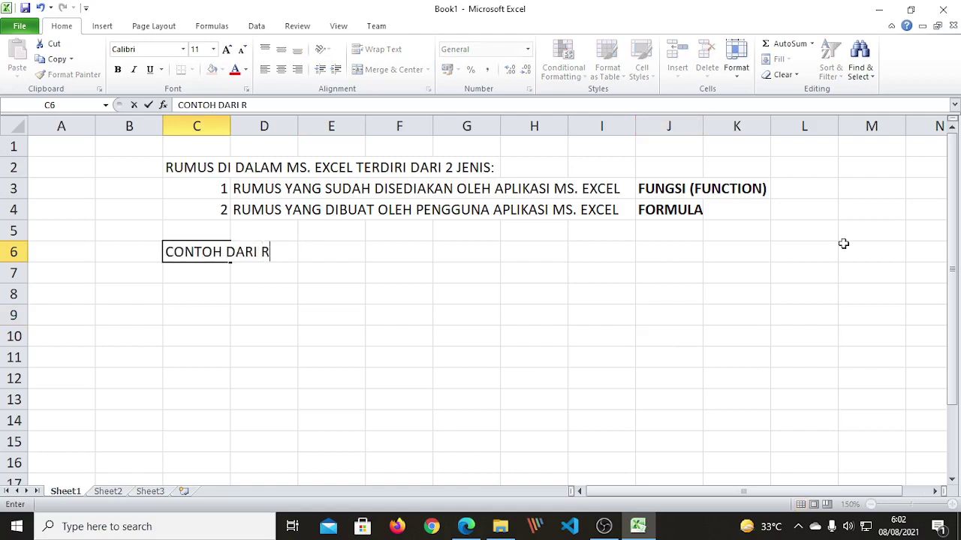
type("UMUS-")
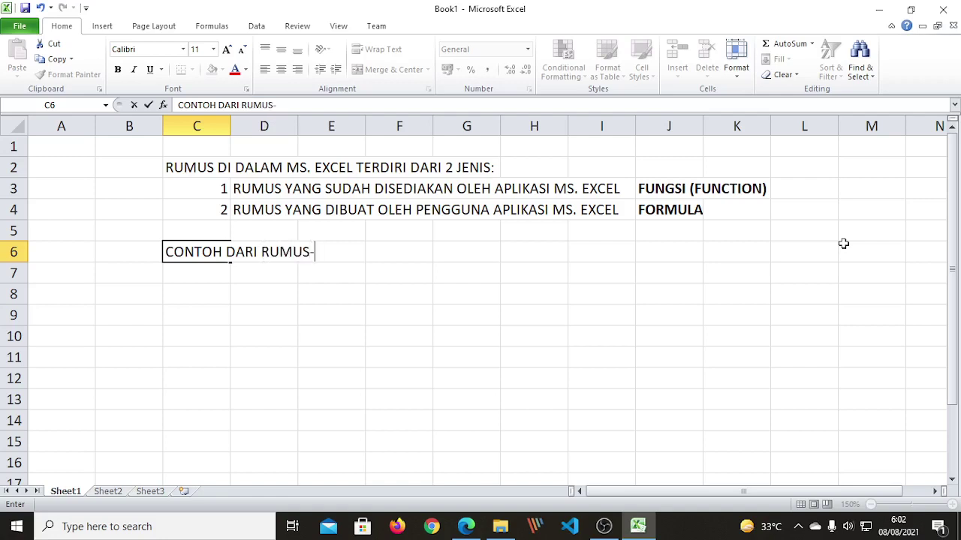
type("RUMUS YANG ")
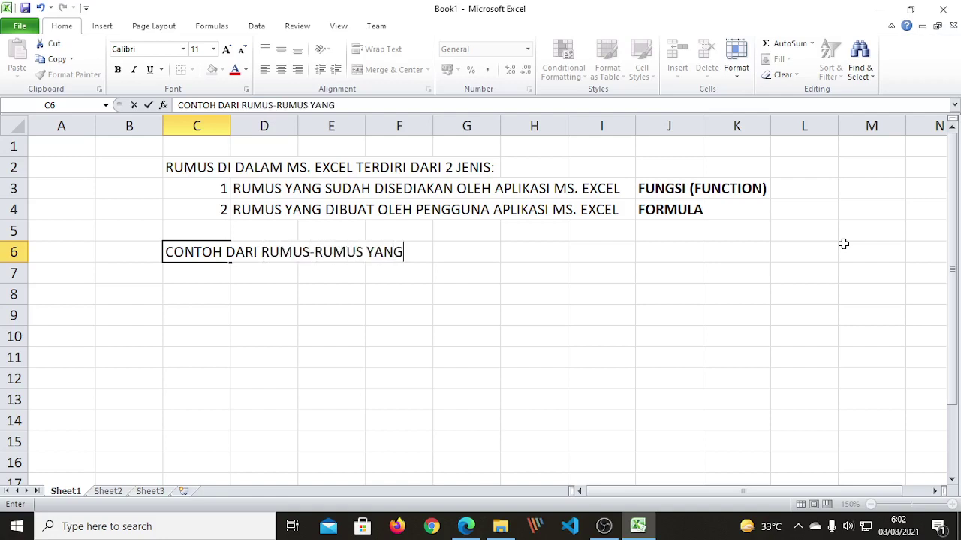
type("SUDAH DIS")
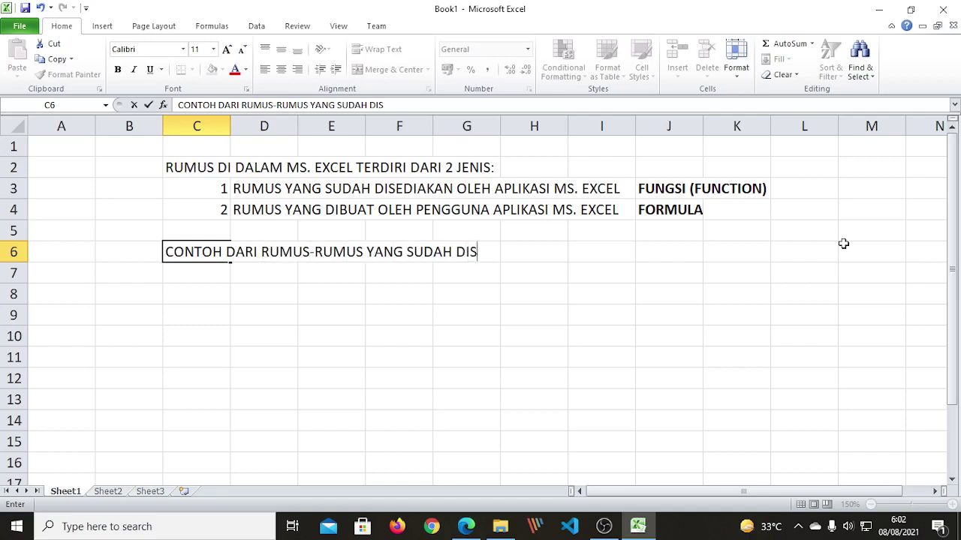
type("EDIAKAN")
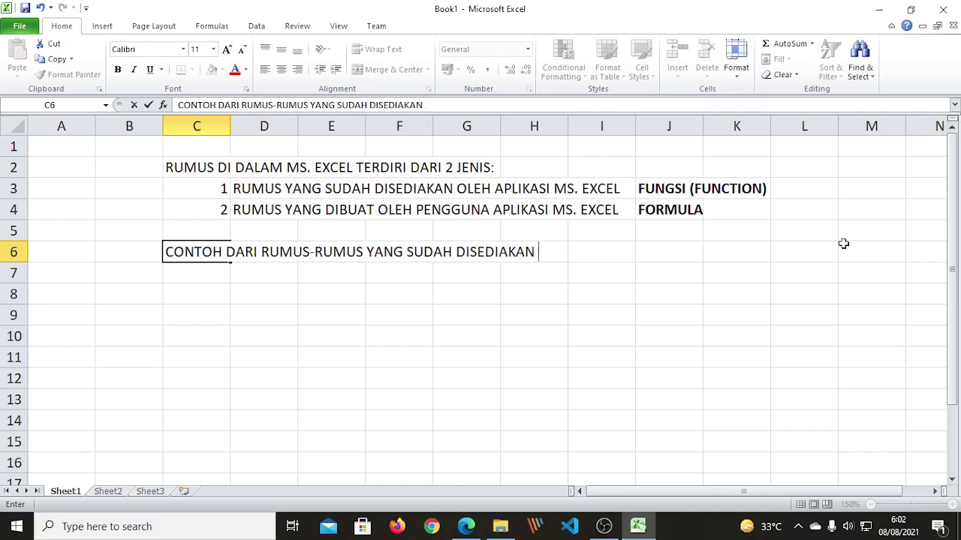
type(" OLEH MS. EXCEL")
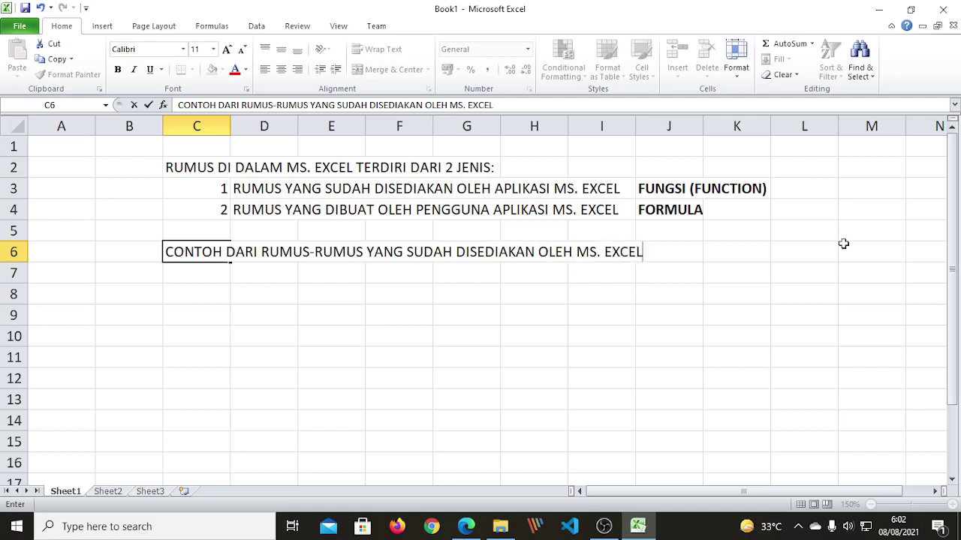
type(" (FUNGSI")
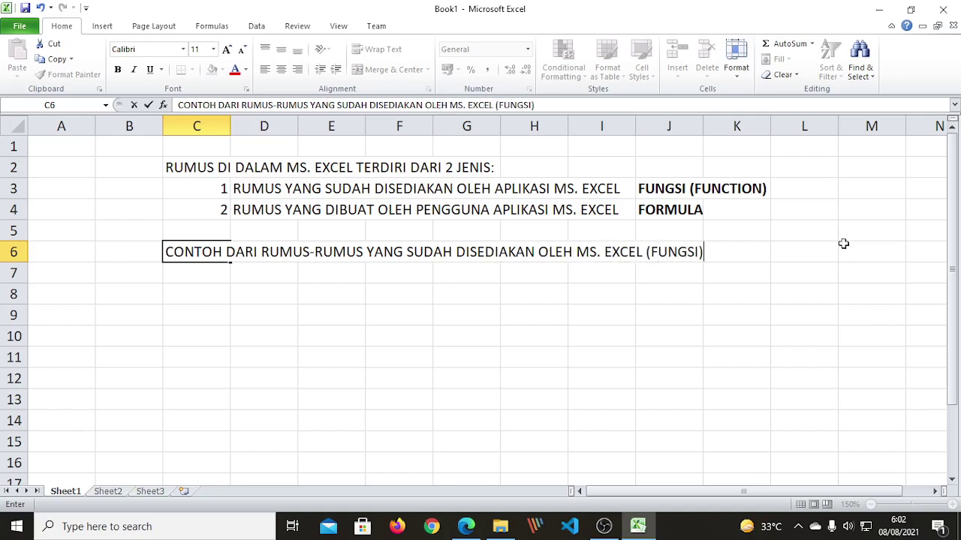
key("Return")
Step: Add the first function example in row 7, with the number 1 in column C and "SUM()" in column D
type("1")
key("Tab")
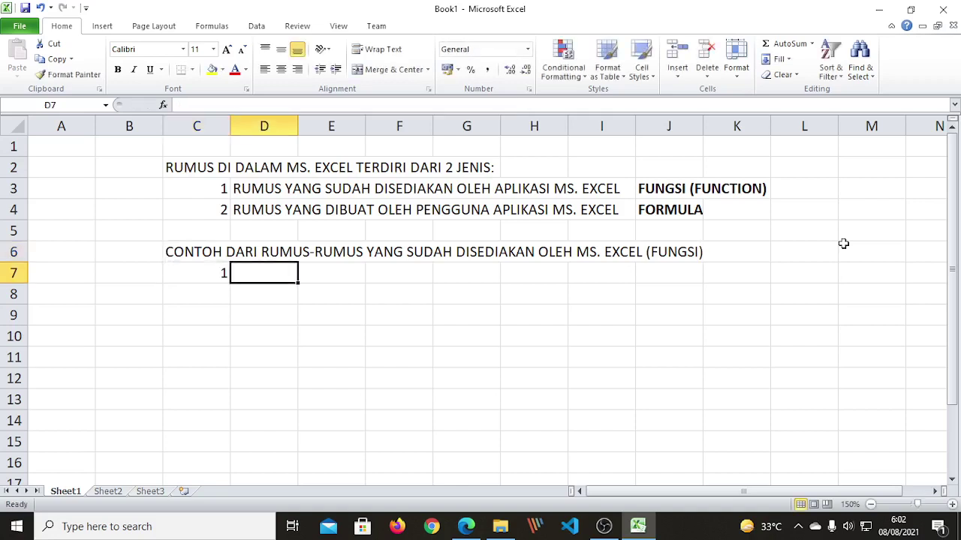
type("SUM")
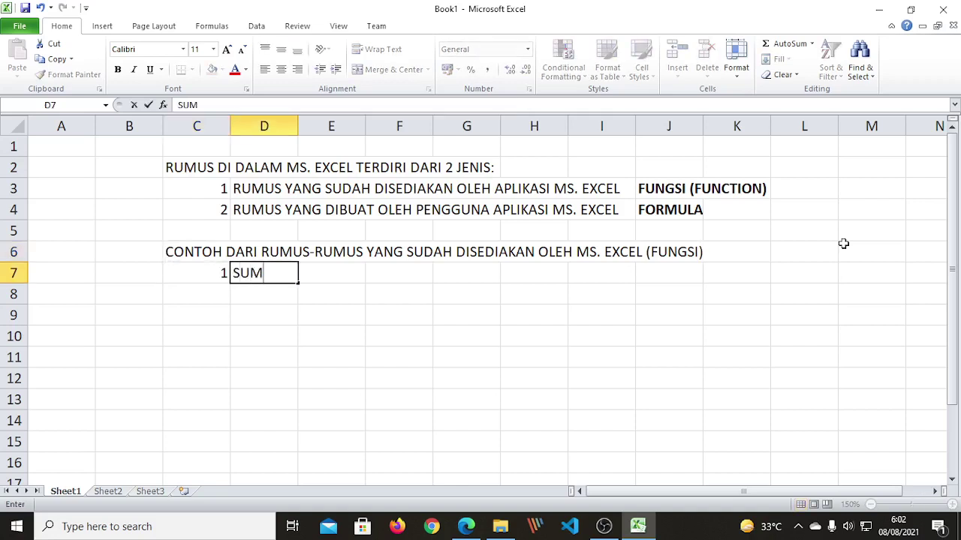
type("()")
key("Return")
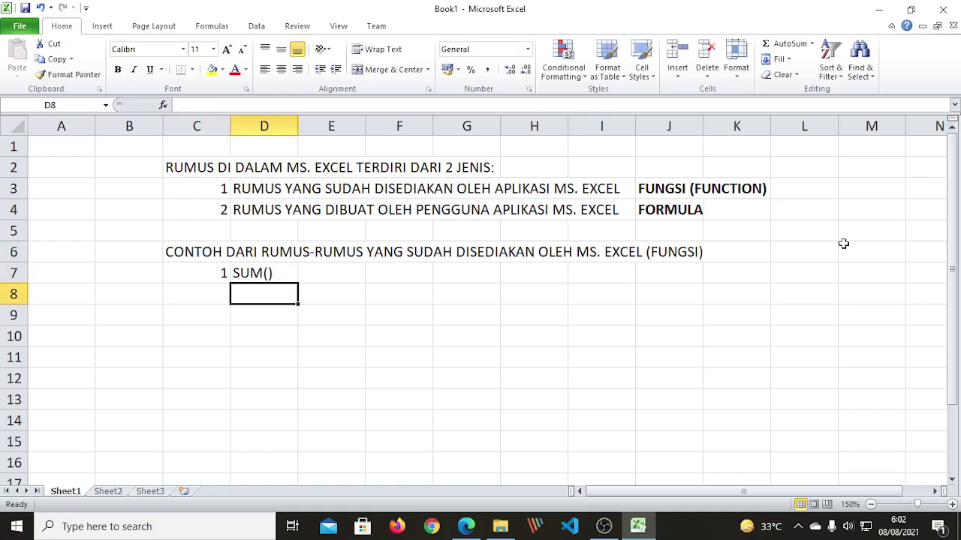
Step: Add the second function example in row 8, with the number 2 in column C and "AVERAGE()" in column D
key("Left")
type("2")
key("Right")
type("AVERAGE")
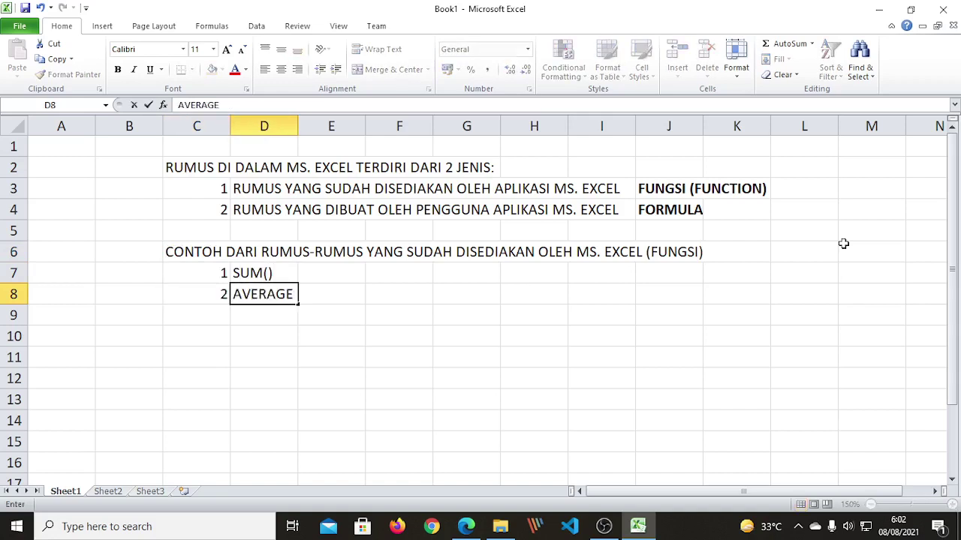
type("()")
key("Return")
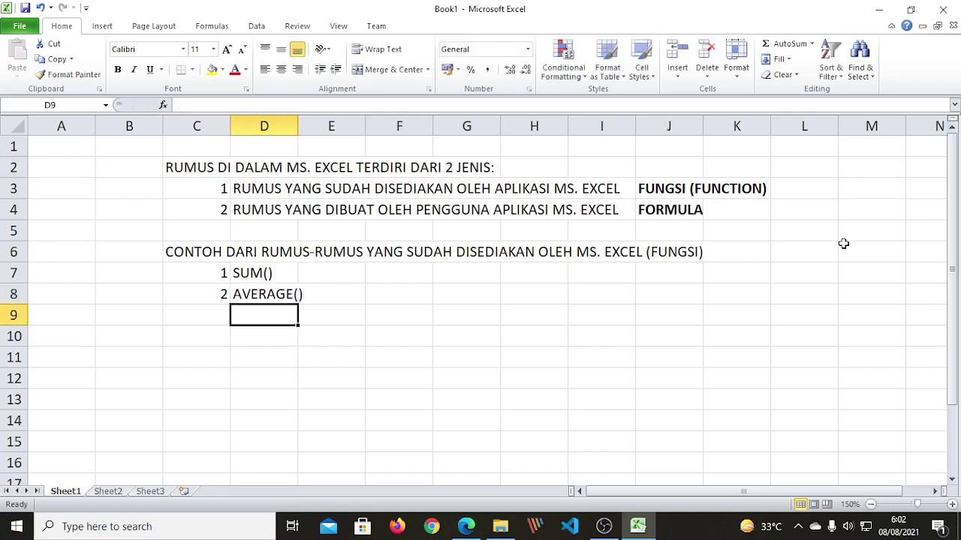
Step: Add the third function example in row 9, with the number 3 in column C and "MAX()" in column D
key("Left")
type("3")
key("Right")
type("M")
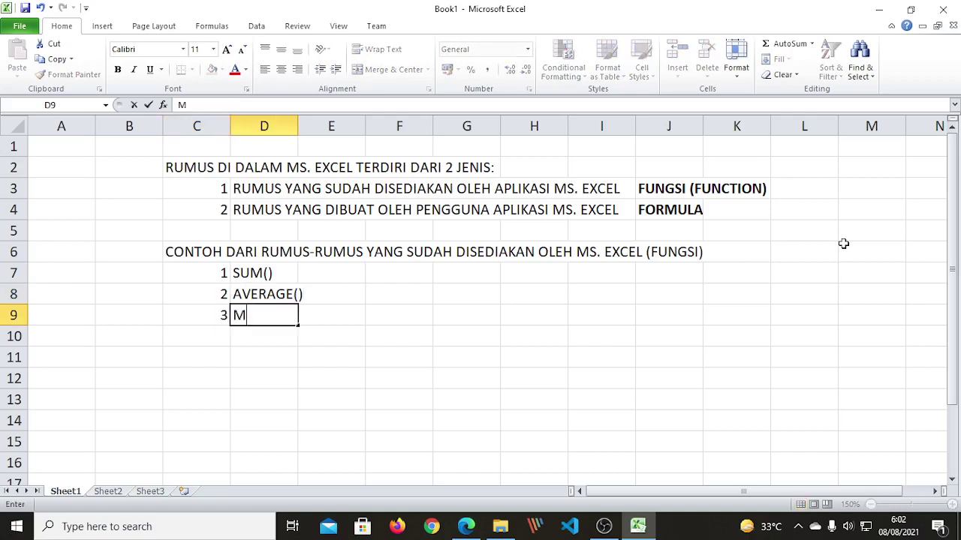
type("AX()")
key("Return")
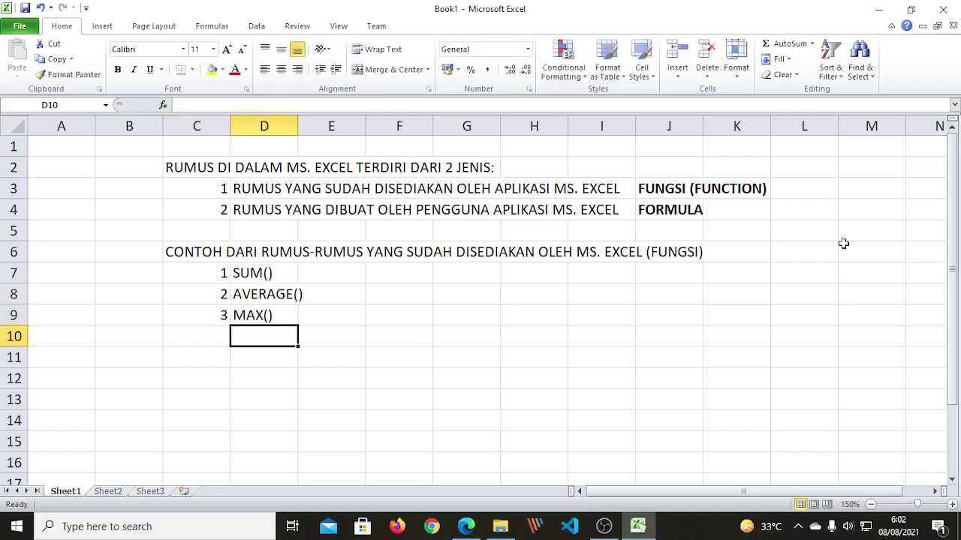
Step: Add the fourth function example in row 10, with the number 4 in column C and "MIN()" in column D
key("Left")
type("4")
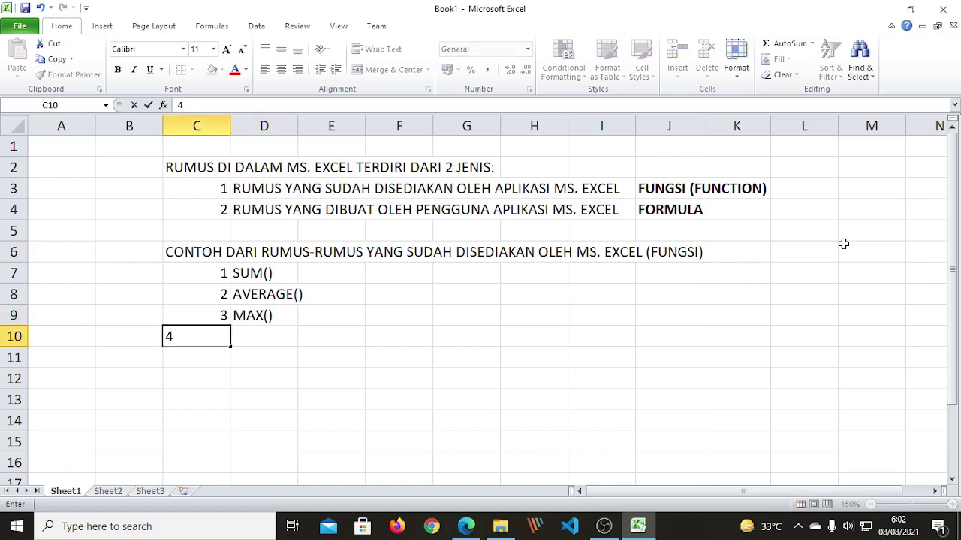
key("Right")
type("MIN")
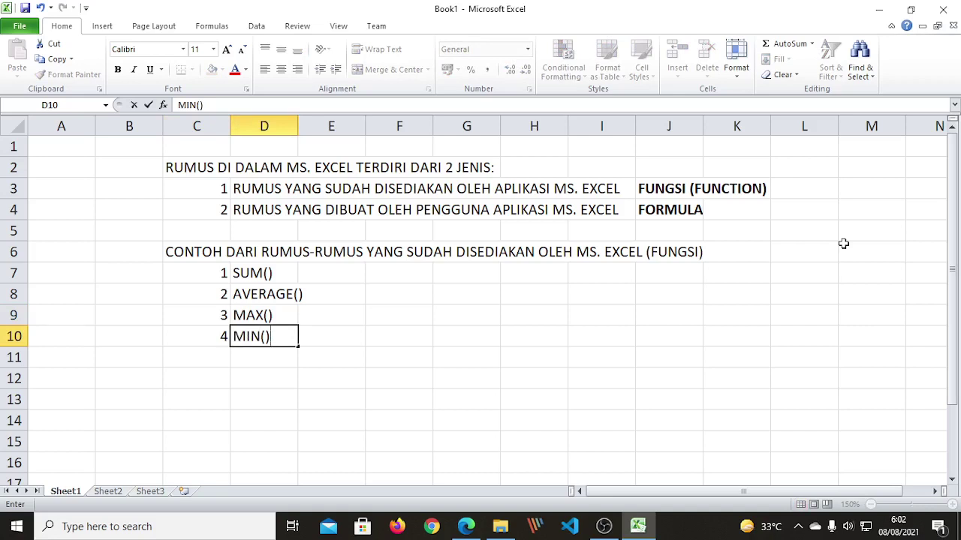
type("()")
key("Return")
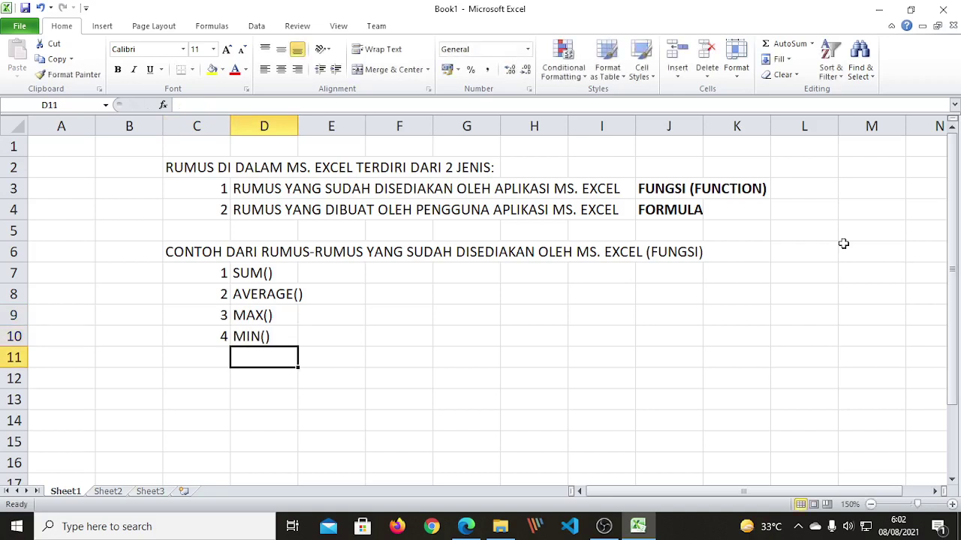
Step: Review the four function examples by selecting cells D7 through D10 one after another
left_click(241, 275)
left_click(260, 301)
left_click(261, 325)
left_click(263, 344)
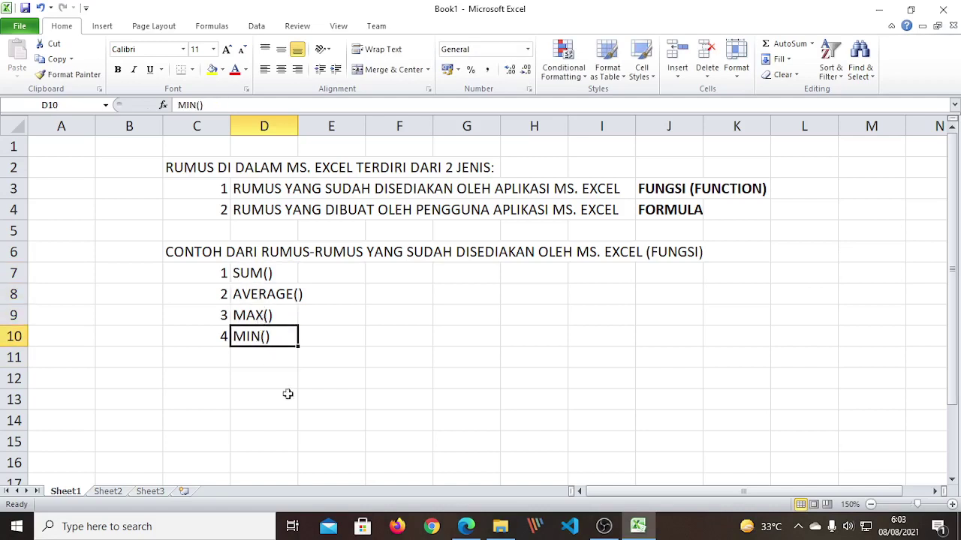
left_click(287, 394)
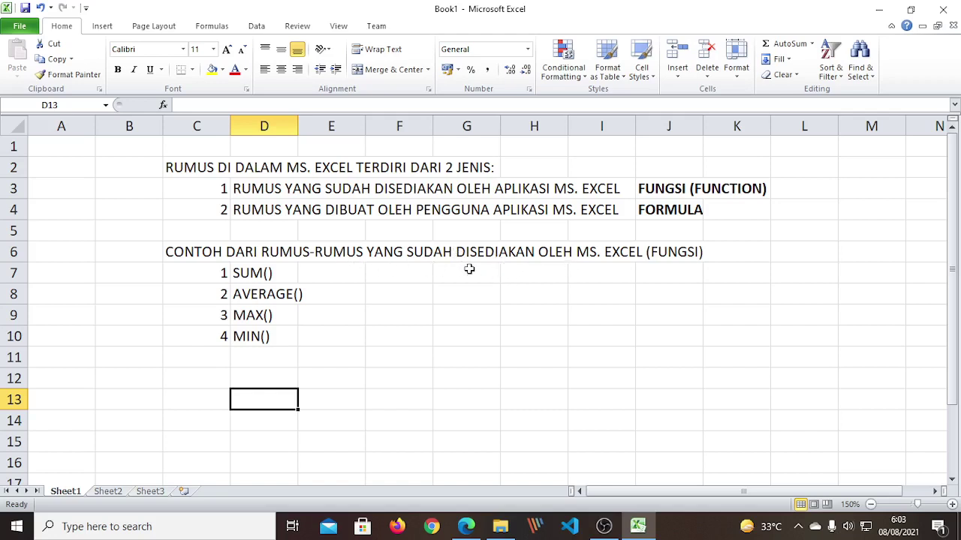
Step: Enter "FUNGSI BISA DIAKSES MELALUI:" in cell C11 below the examples and select cell F11 beside it
left_click(207, 361)
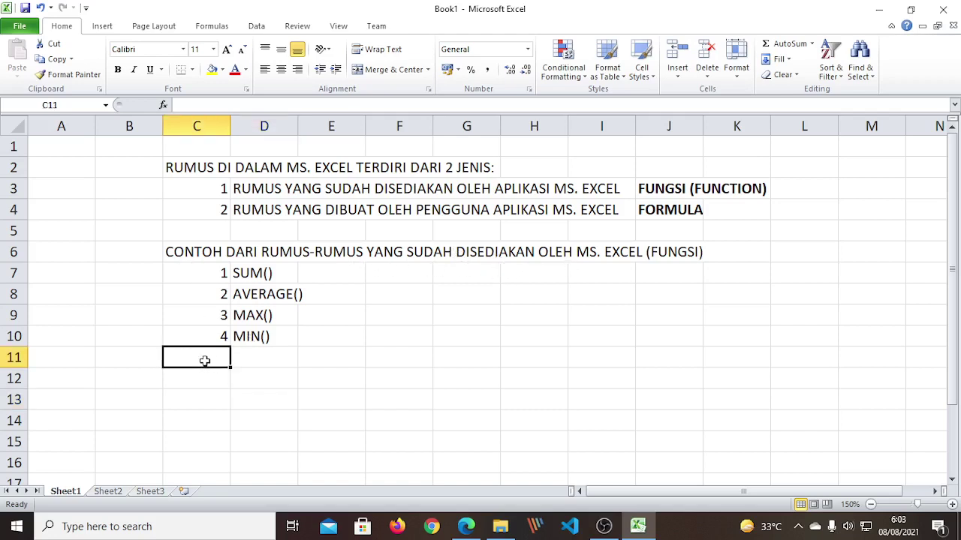
type("FUNGSI")
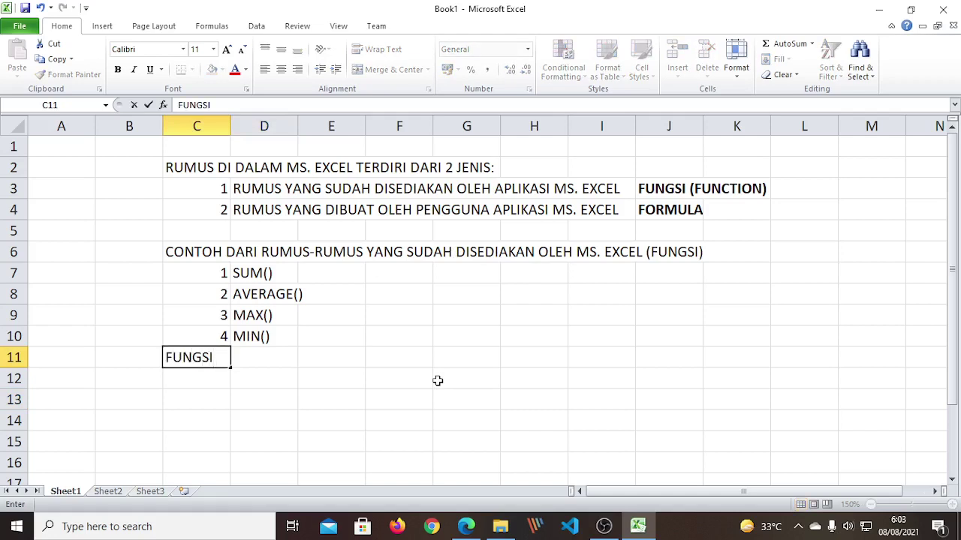
type(" BISA DIAKS")
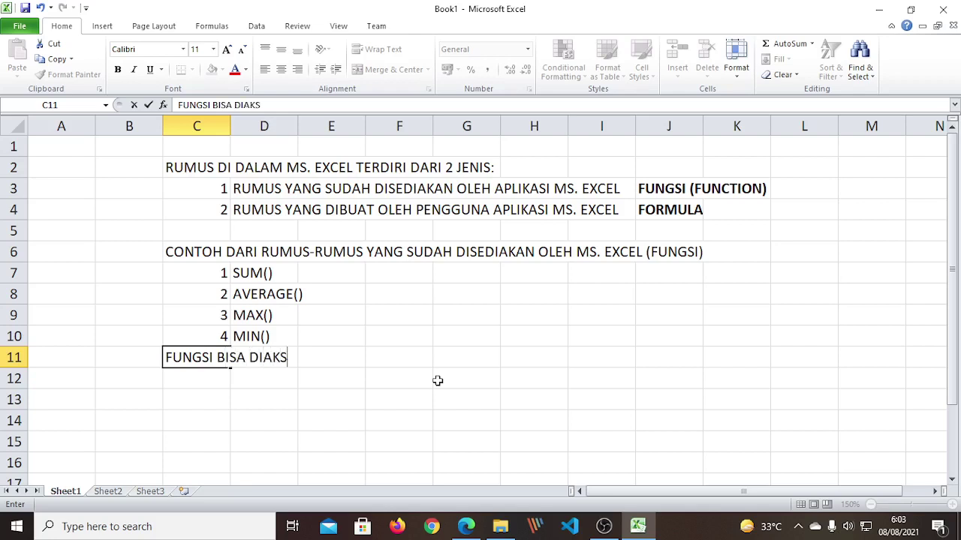
type("ES MELALUI:")
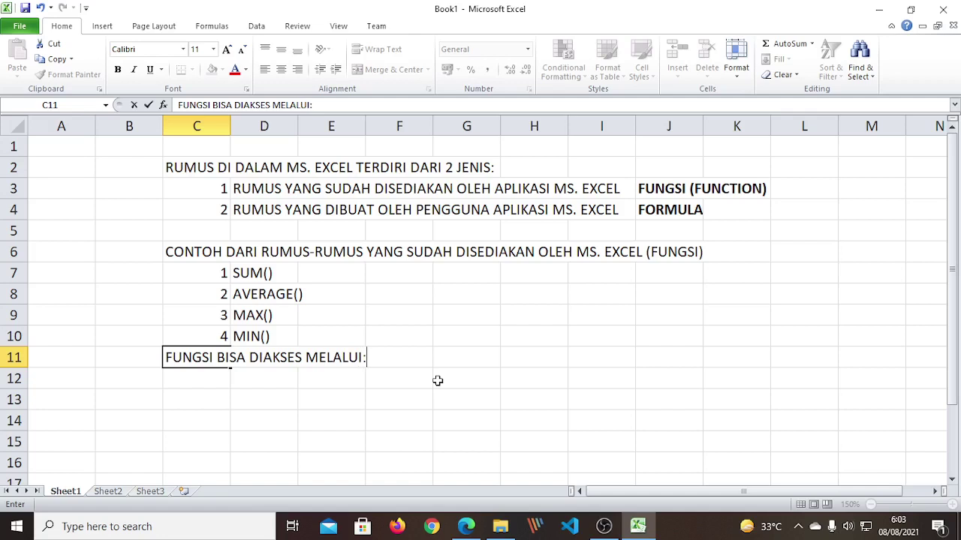
key("Right")
key("Right")
key("Right")
key("Right")
key("Left")
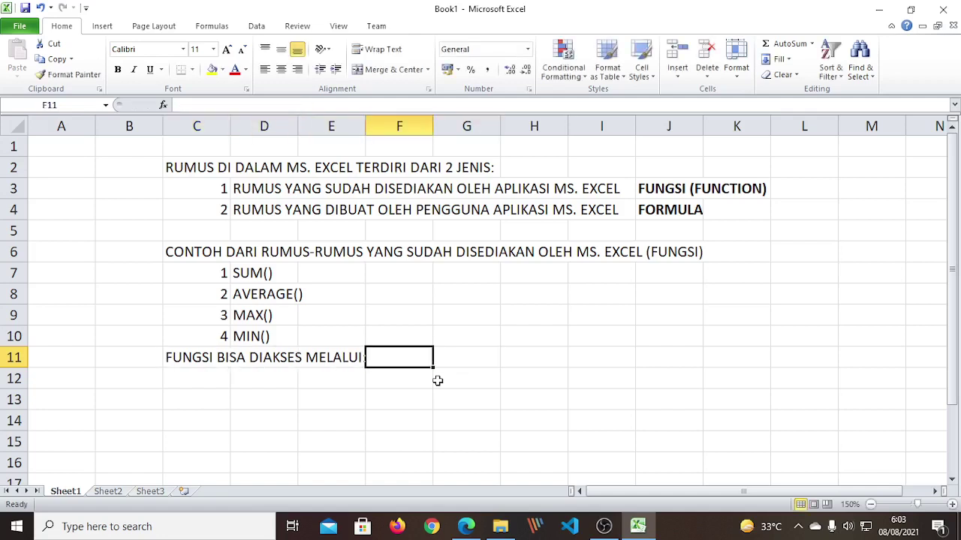
type("Tab ")
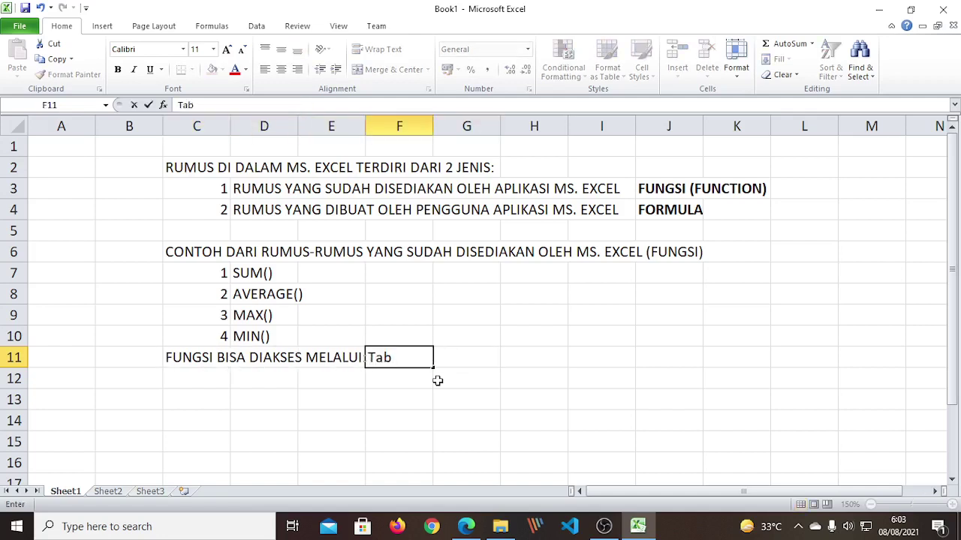
type("Formulas")
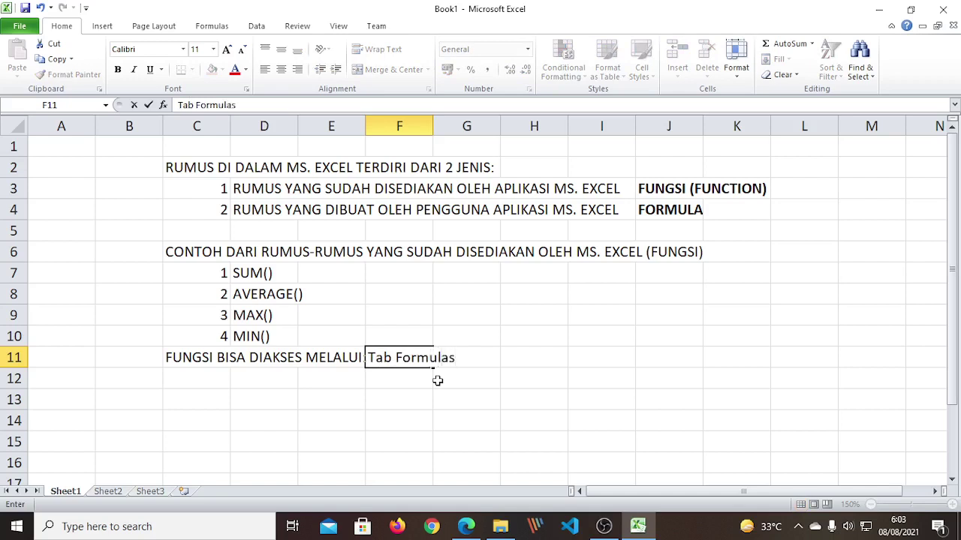
key("BackSpace")
key("BackSpace")
key("BackSpace")
key("BackSpace")
key("BackSpace")
key("BackSpace")
key("BackSpace")
key("BackSpace")
key("BackSpace")
key("BackSpace")
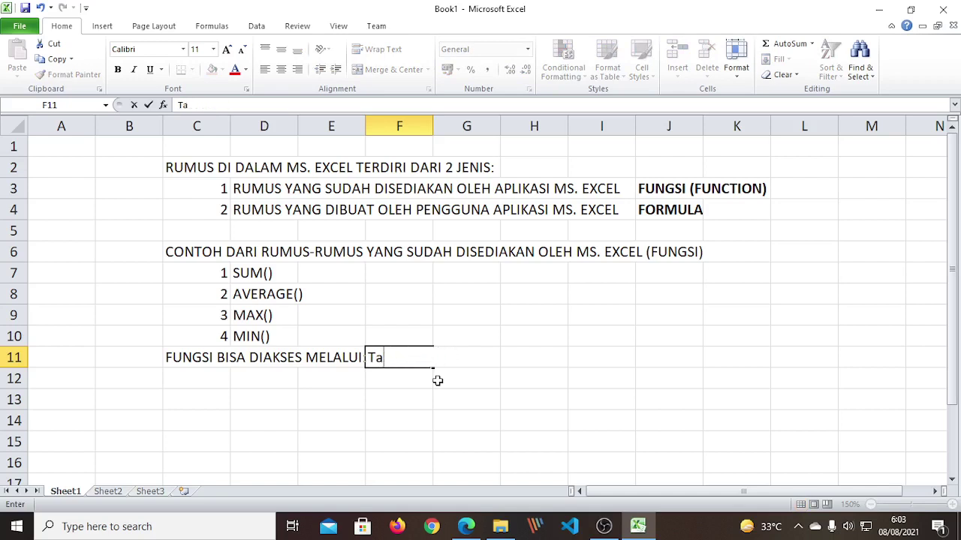
Step: Complete the access path in cell F11 in capitals as "TAB FORMULAS --------> KELOMPOK MENU FUNCTION LIBRARY"
type("AB FORMULAS --------")
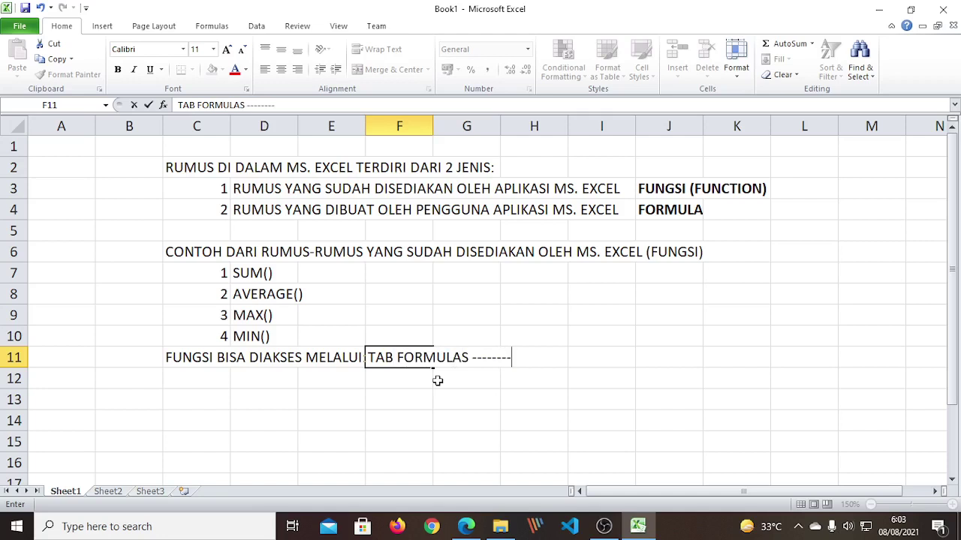
type("> KELOMPOK MENU")
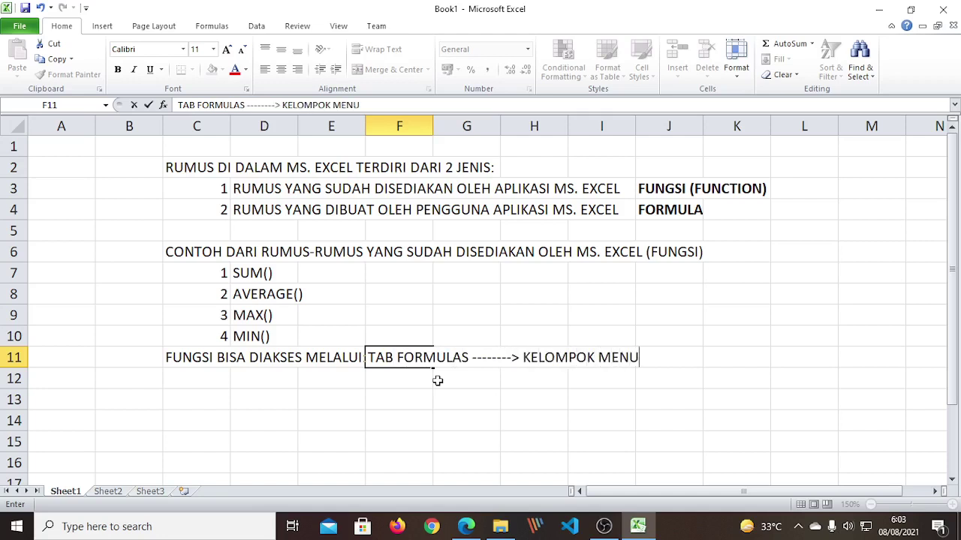
type(" FUNCTION LIBRARY")
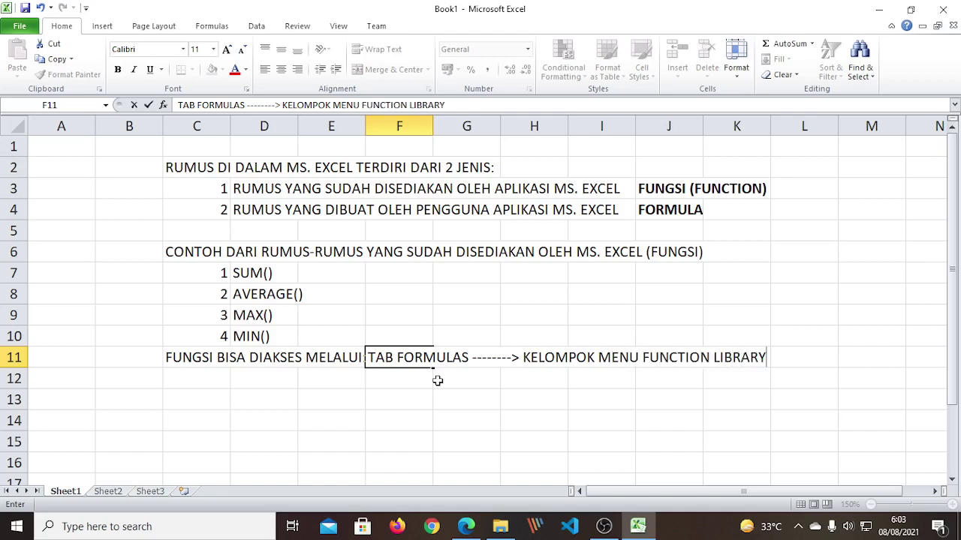
key("Return")
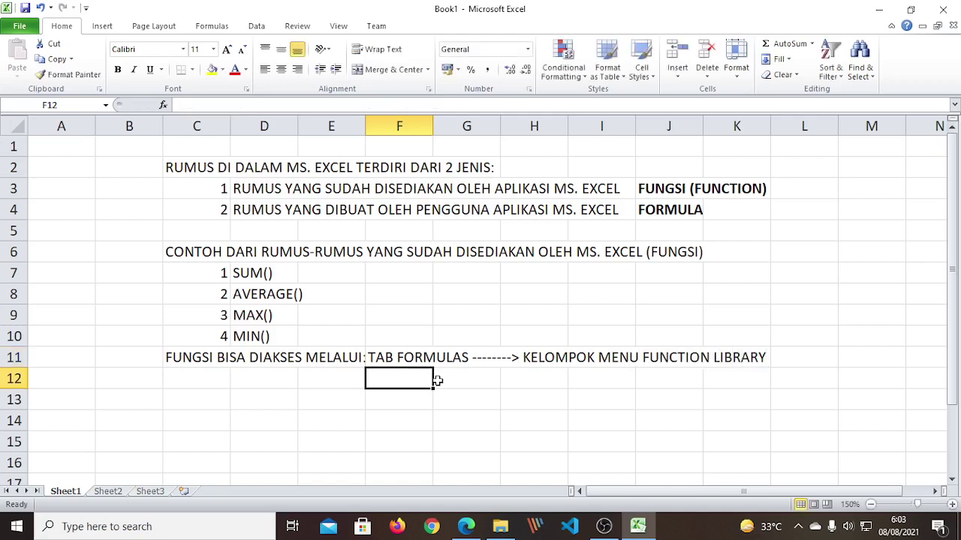
left_click(198, 453)
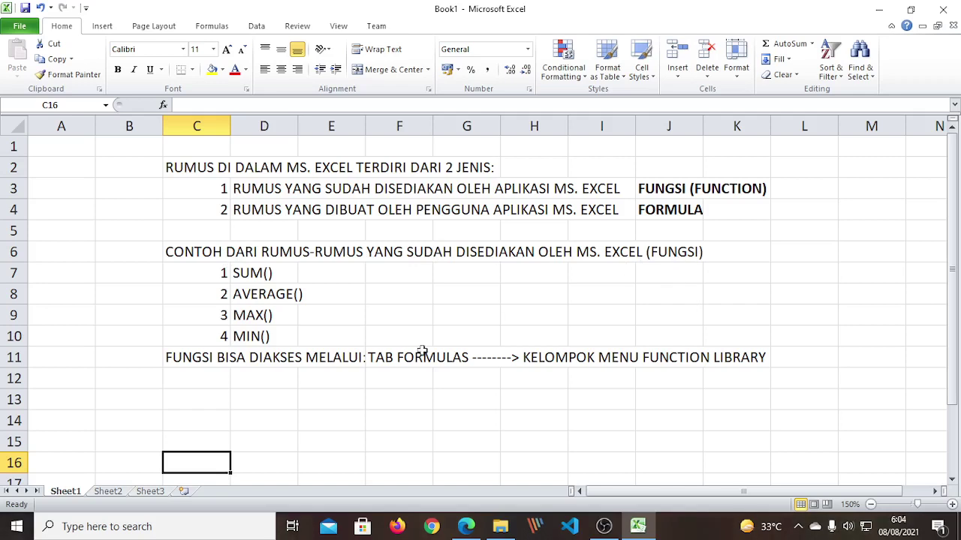
left_click(405, 420)
left_click(243, 274)
left_click(263, 404)
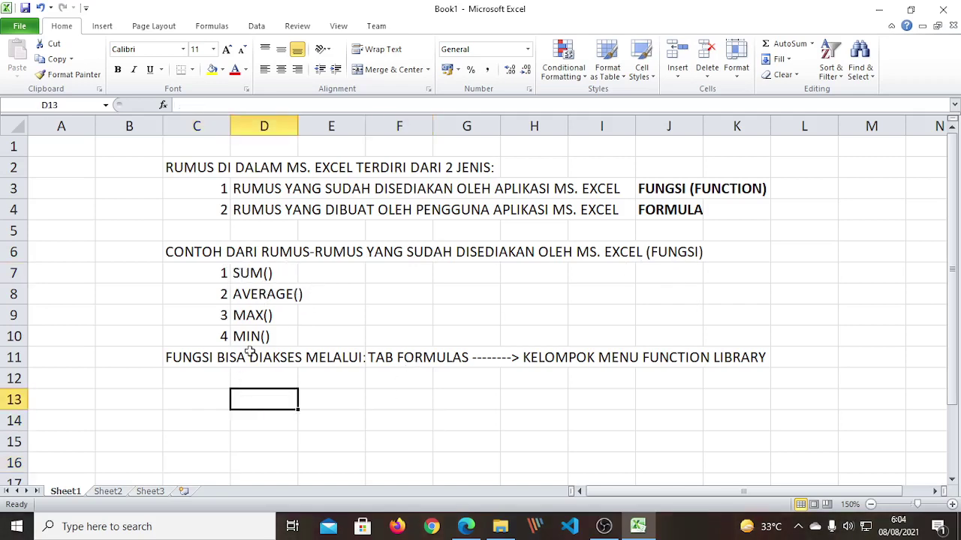
Step: Revisit the access path in cell F11 and display the Function Library commands it refers to
left_click(394, 359)
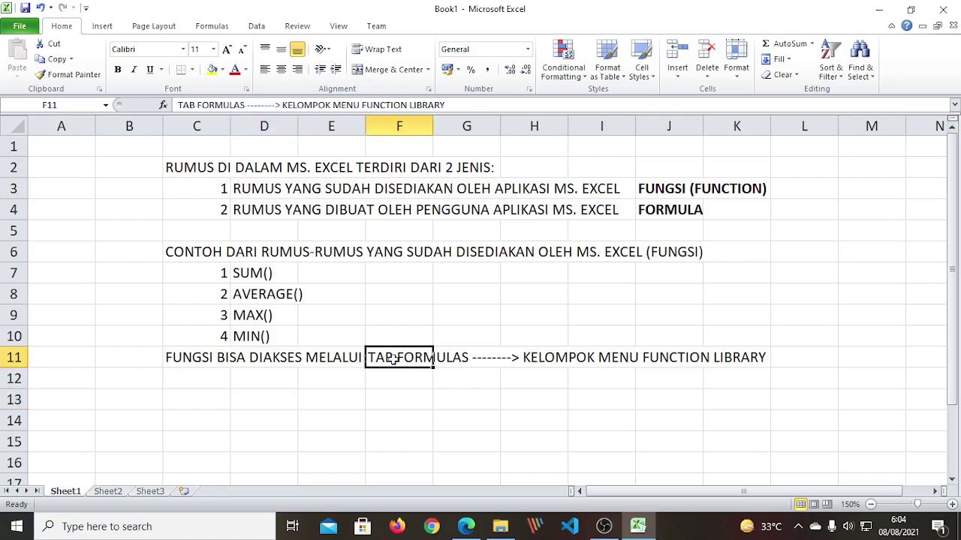
left_click(218, 27)
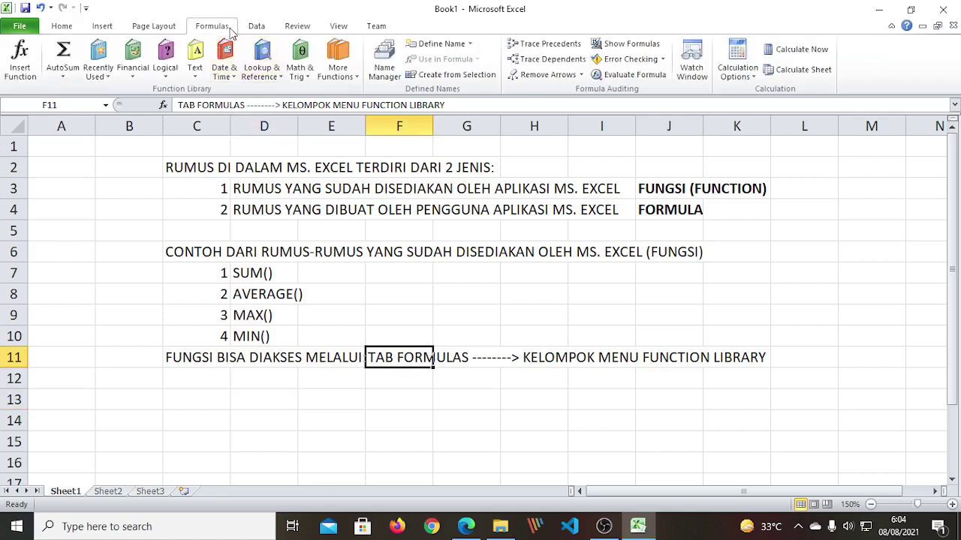
left_click(508, 395)
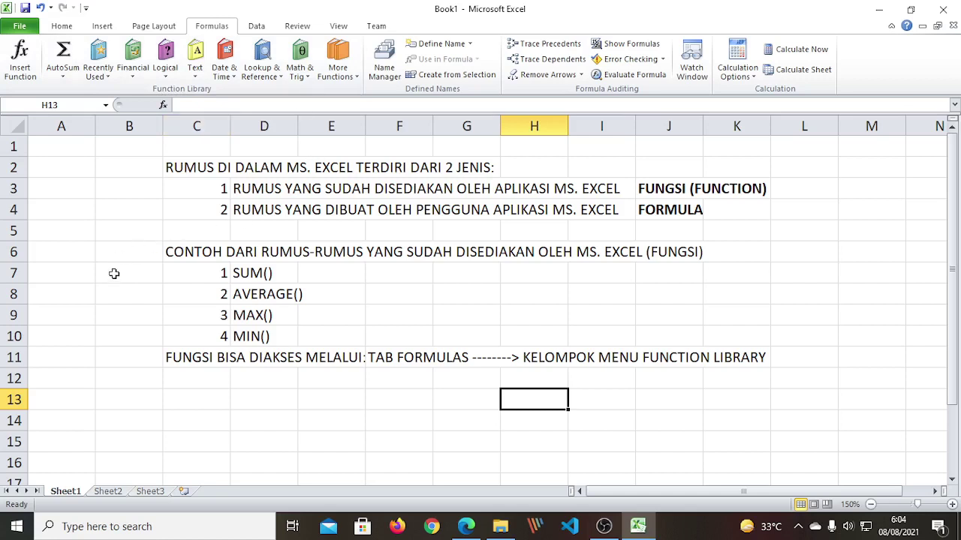
Step: Narrow the empty columns A and B beside the notes and select cell D13
left_click_drag(92, 121, 54, 122)
left_click_drag(100, 122, 98, 121)
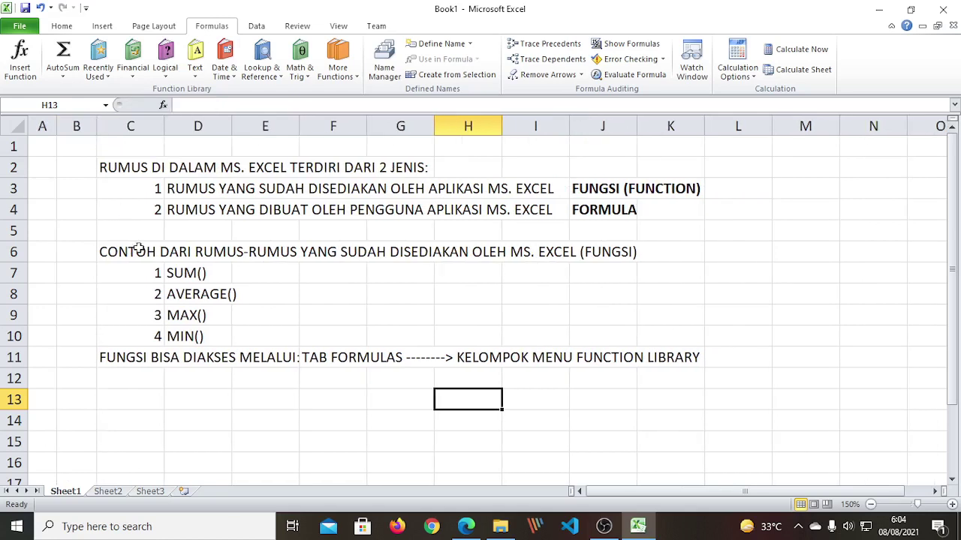
left_click(208, 405)
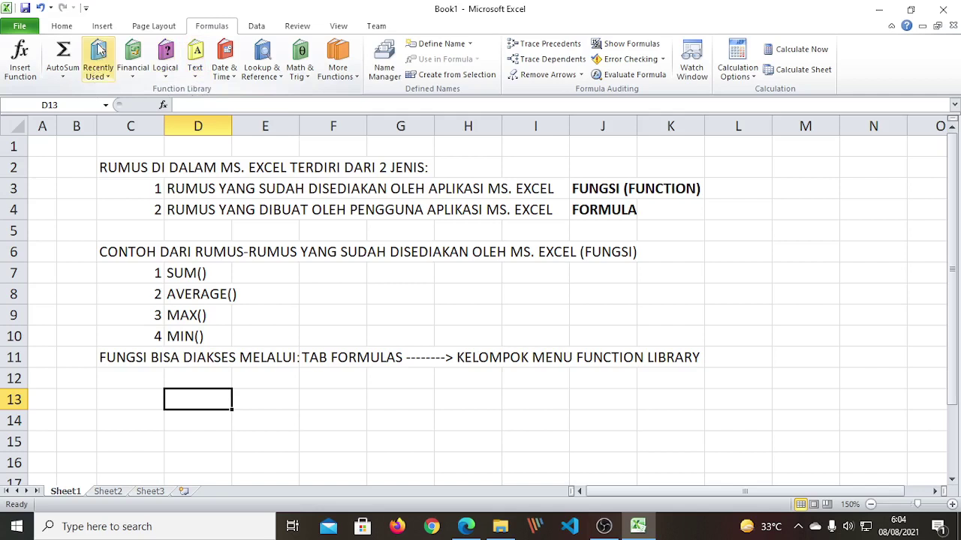
Step: Browse the Function Library categories, including Statistical, Engineering, Cube and Information under More Functions, plus the Financial function list
left_click(358, 78)
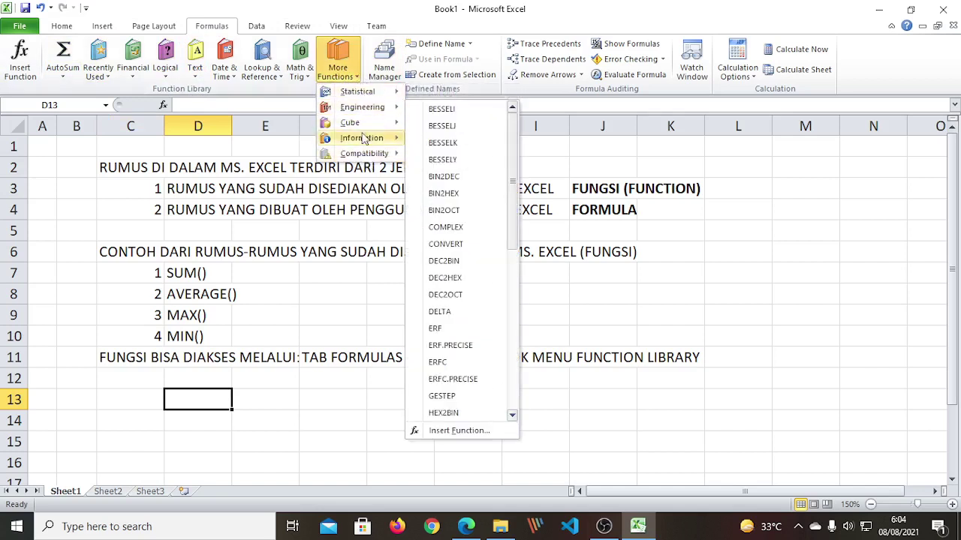
mouse_move(359, 96)
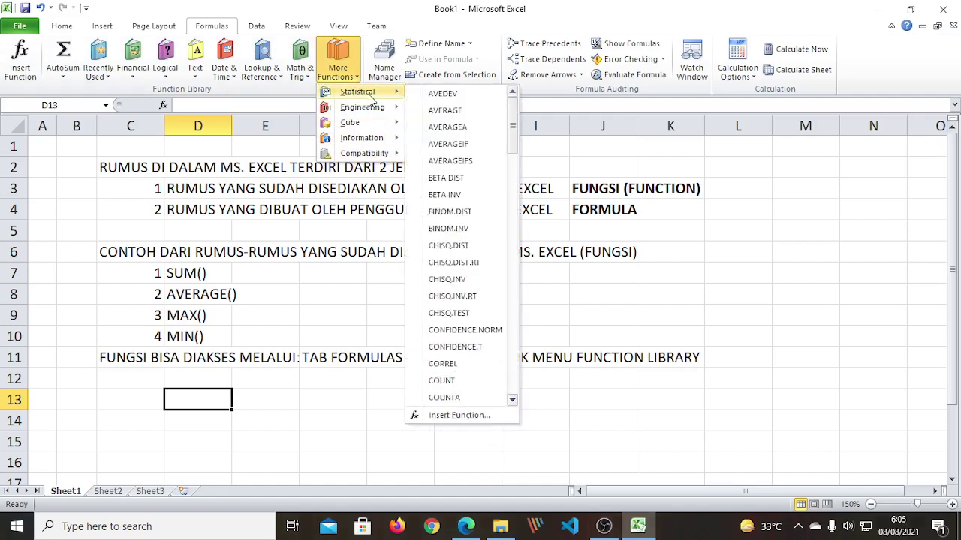
mouse_move(379, 112)
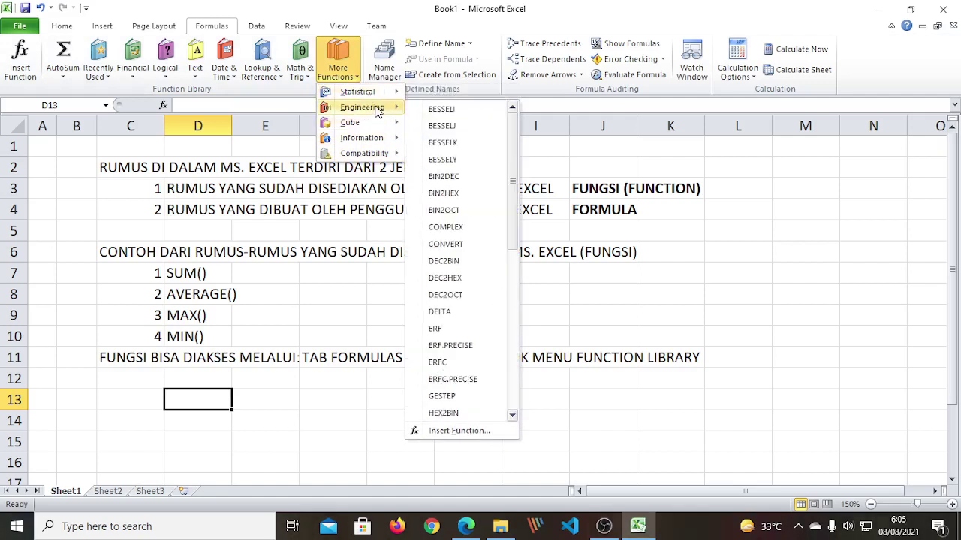
mouse_move(365, 128)
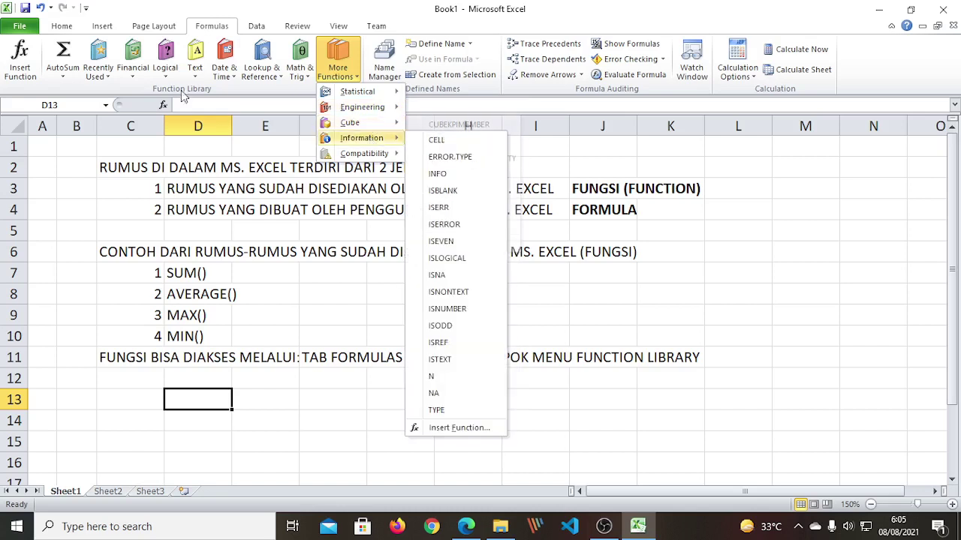
left_click(135, 86)
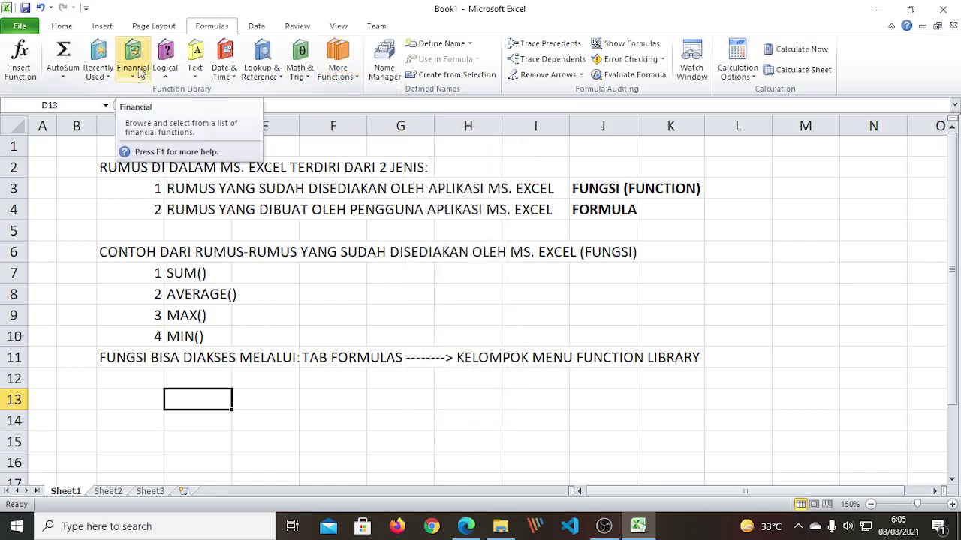
left_click(144, 81)
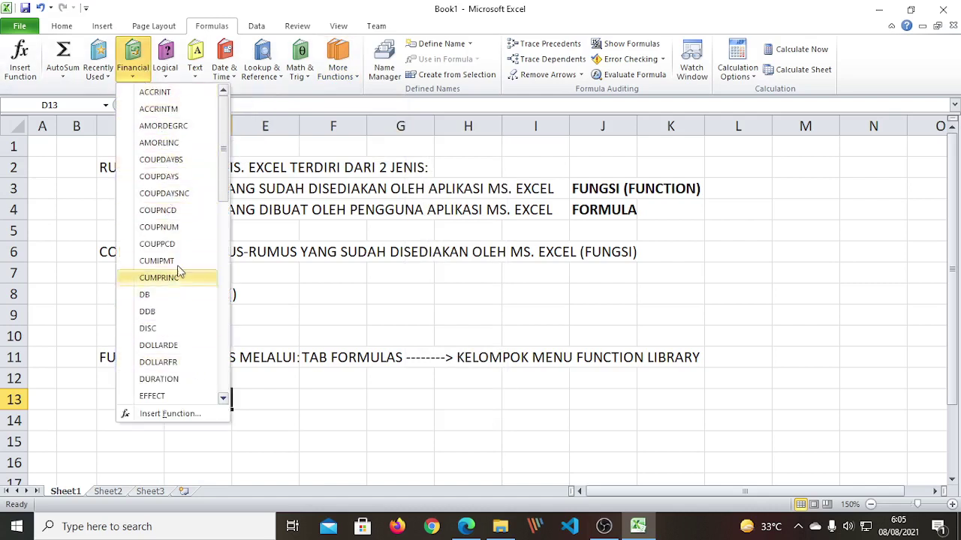
left_click(321, 3)
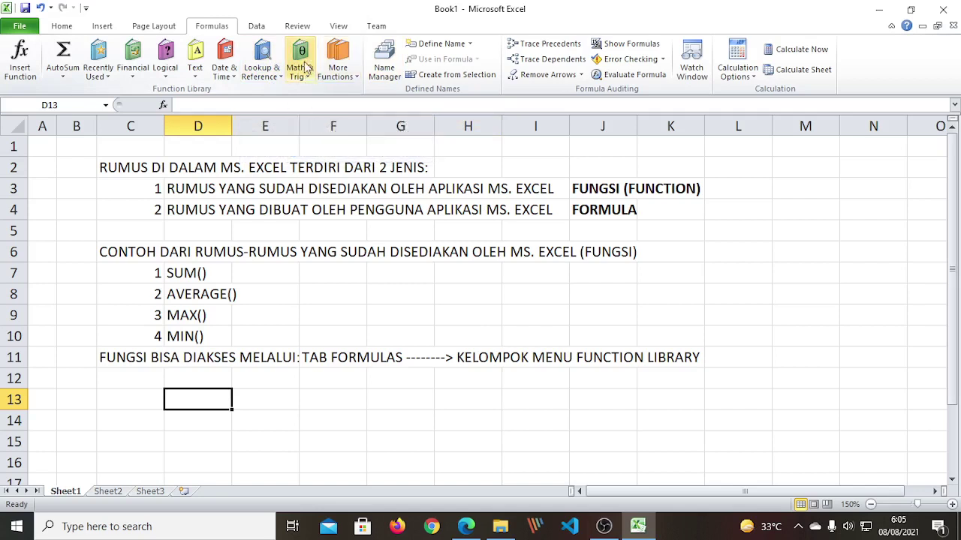
Step: Review the function examples in cells D7 through D10 and compare them with the functions offered by AutoSum
left_click(187, 278)
left_click(191, 298)
left_click(200, 319)
left_click(191, 340)
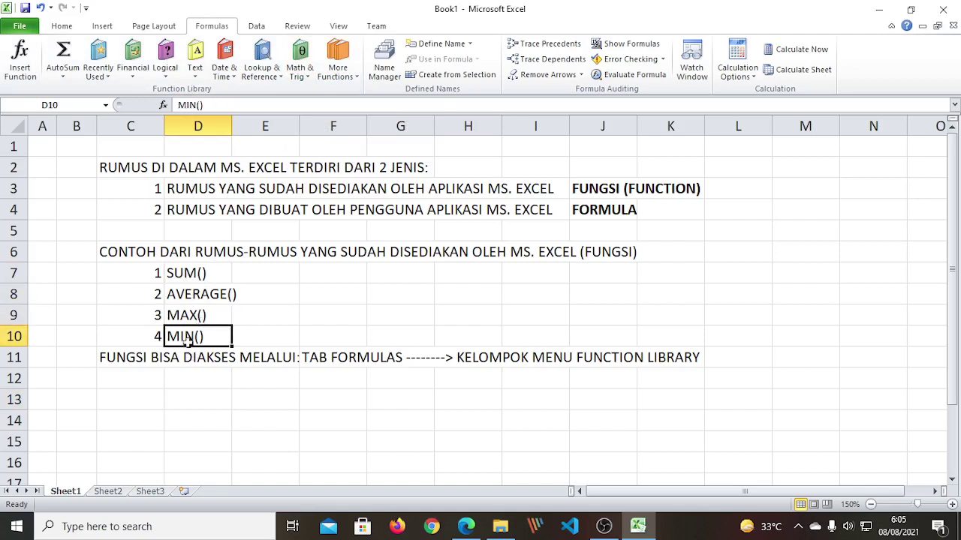
left_click(67, 79)
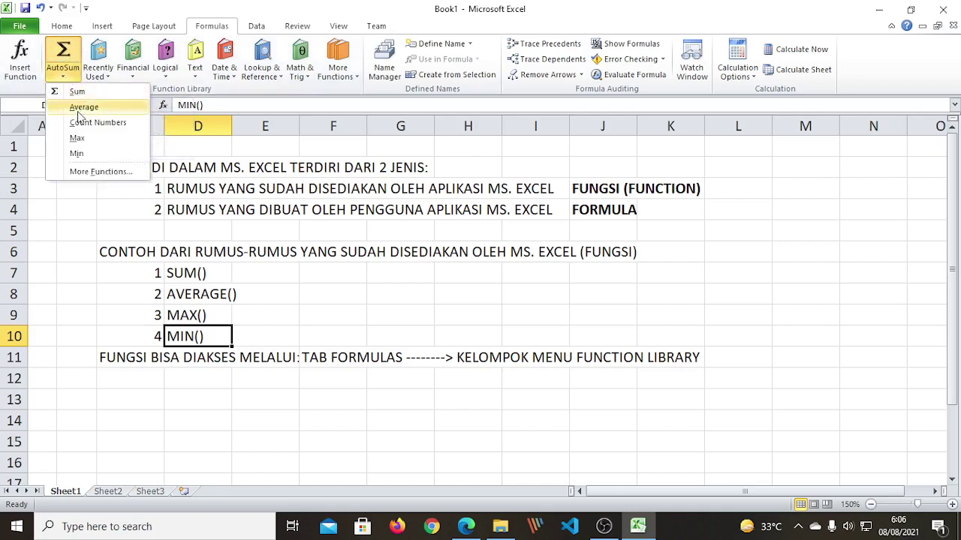
left_click(406, 382)
Step: Revisit the "FUNGSI (FUNCTION)" label in cell J3 as the first formula type
left_click(335, 284)
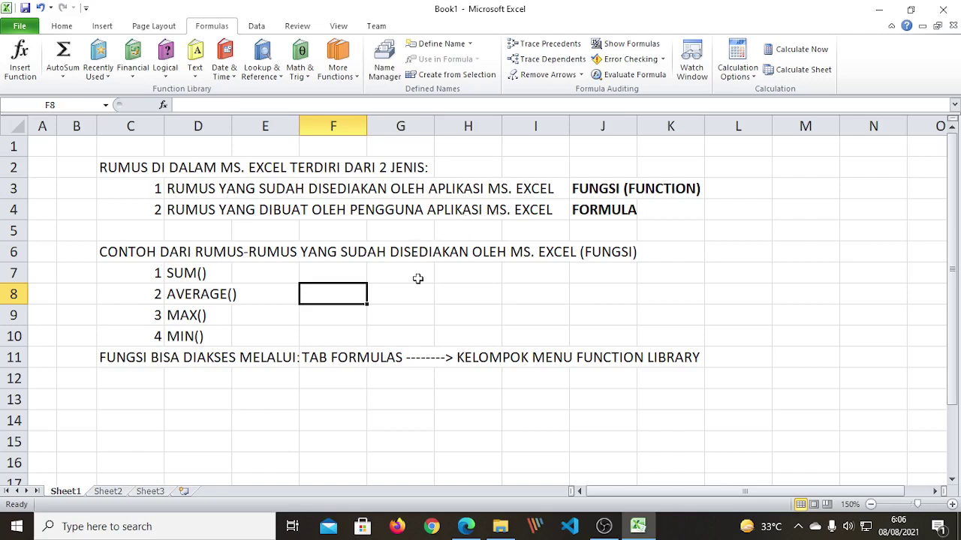
left_click(442, 341)
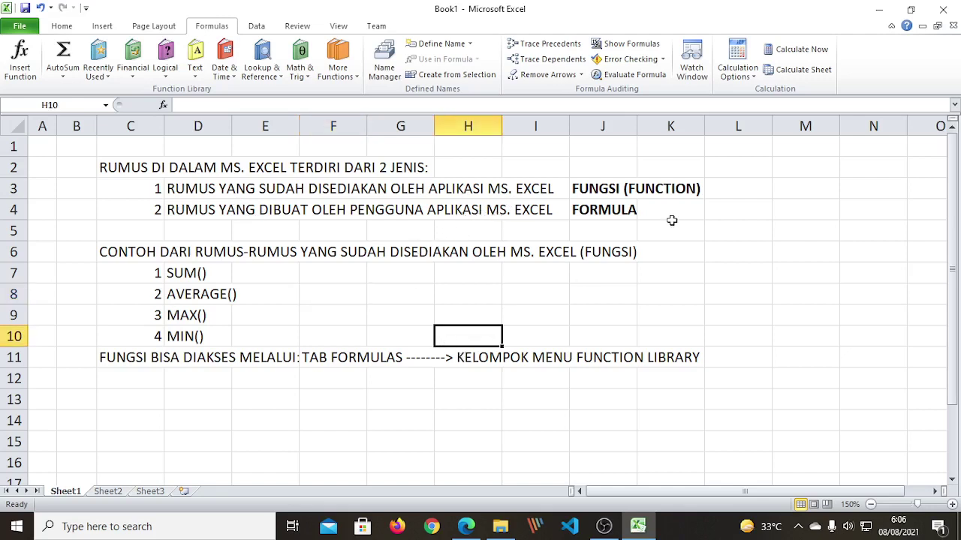
left_click(606, 193)
left_click(606, 315)
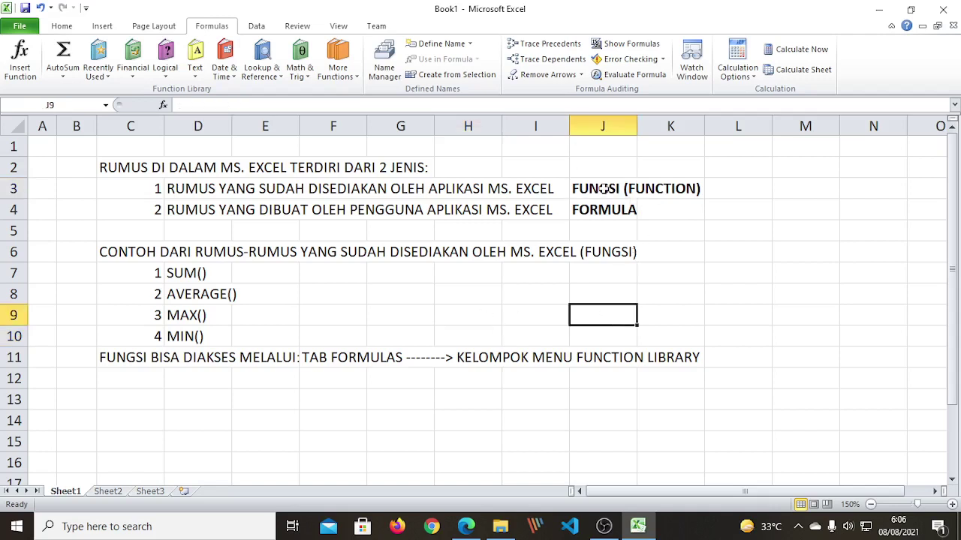
left_click(605, 190)
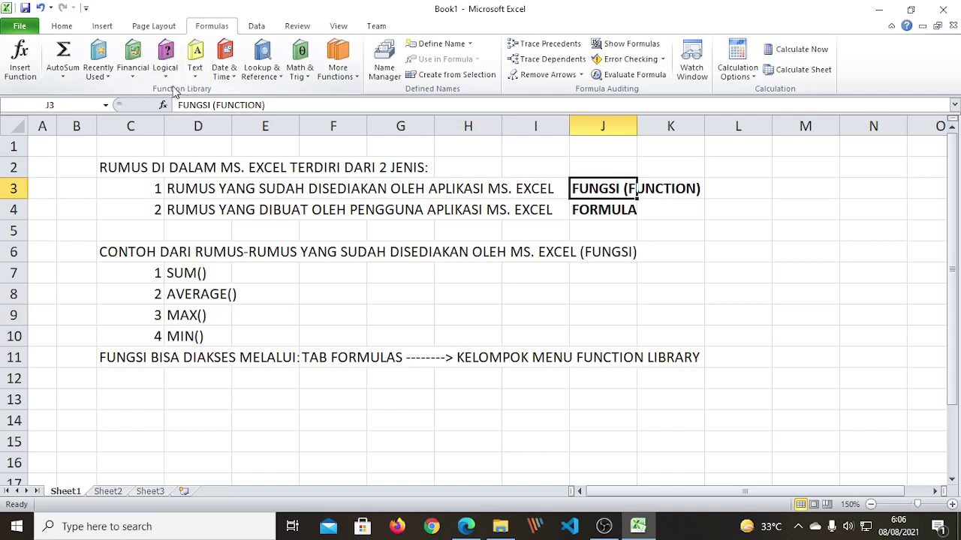
Step: Widen column D so that the "AVERAGE()" entry fits inside its cell
left_click(261, 273)
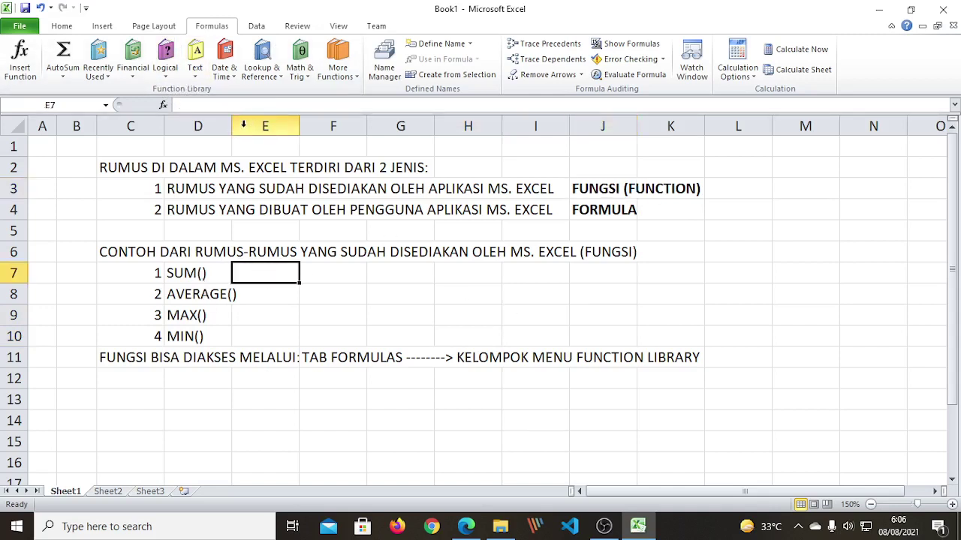
left_click_drag(231, 126, 248, 126)
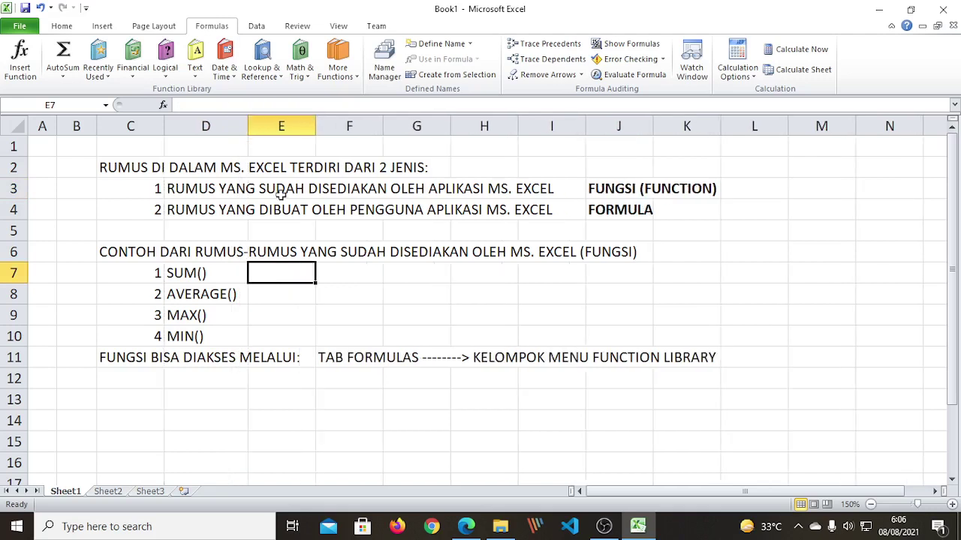
left_click(308, 319)
Step: Describe SUM() in cell E7 with the text ": MENCARI JUMLAH DARI SEKELOMPOK ANGKA"
left_click(272, 273)
type(":")
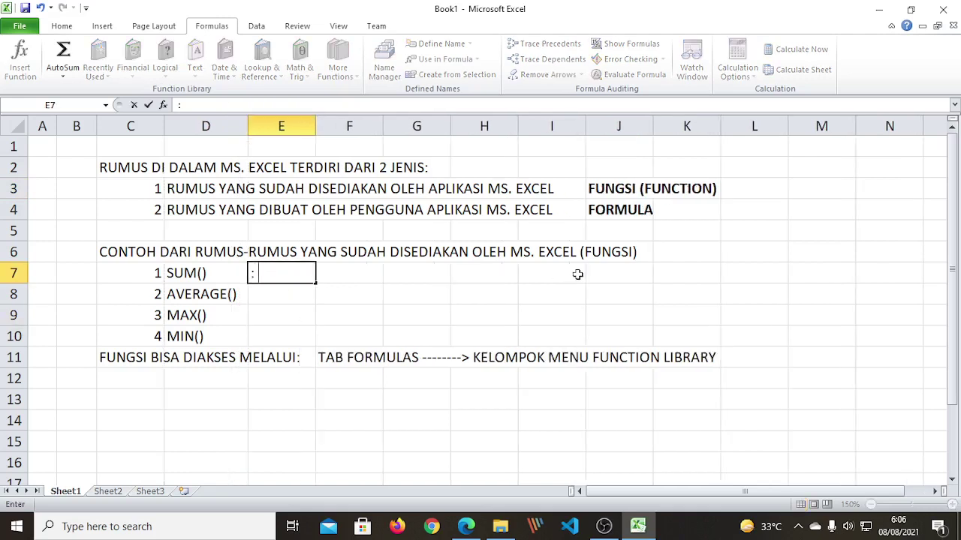
type(" MENCAR")
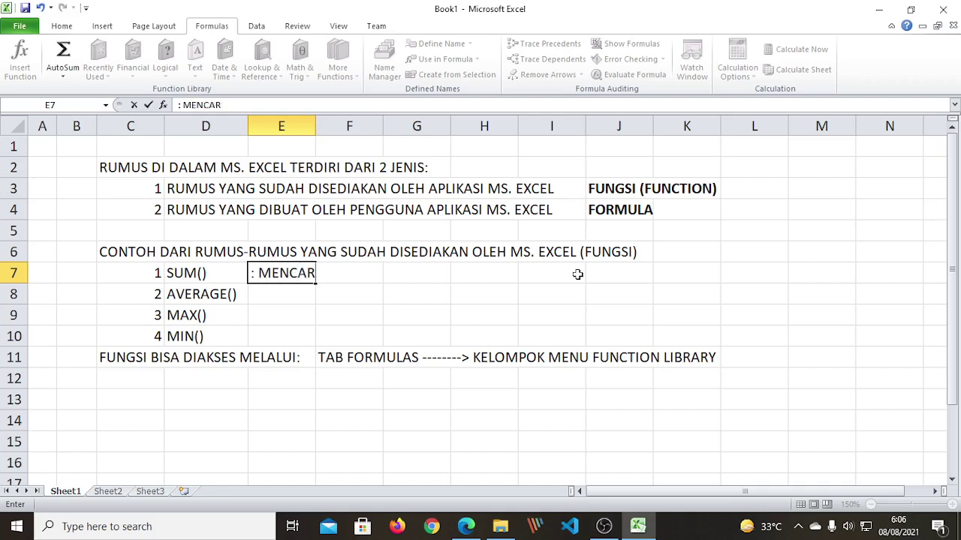
type("I JUMLAH DARI SEK")
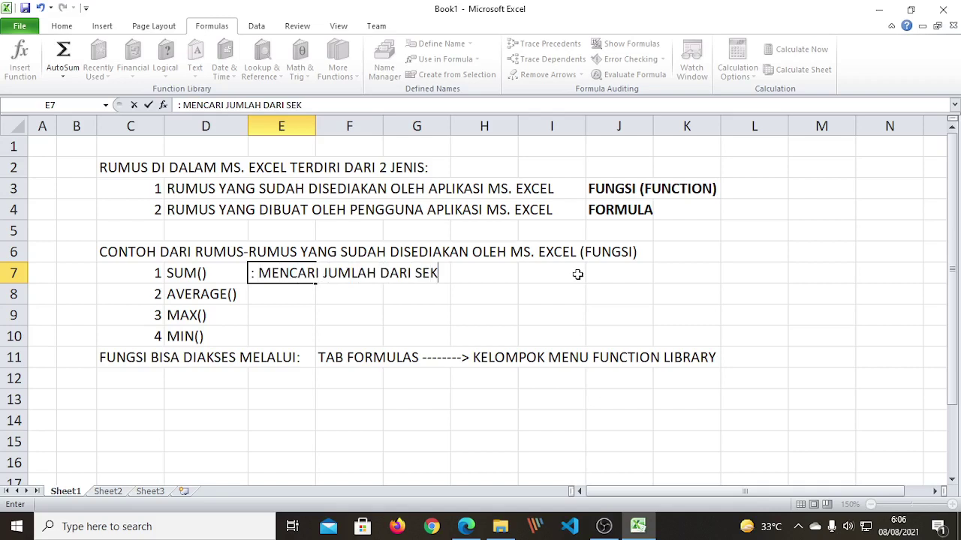
type("ELOMPOK")
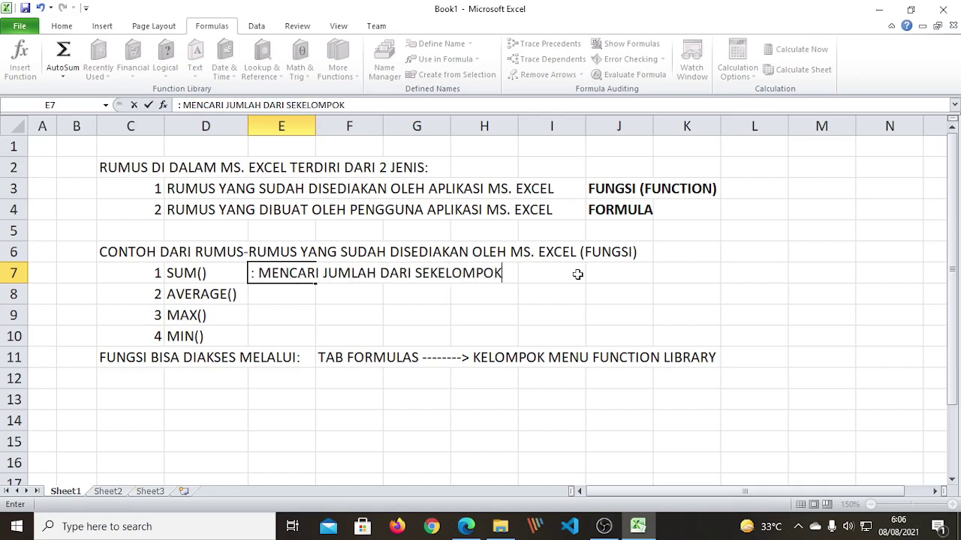
type(" ANGKA")
key("Return")
Step: Describe AVERAGE() in cell E8 with the text ": MENCARI NILAI RATA-RATA DARI SEKELOMPOK ANGKA"
type(":")
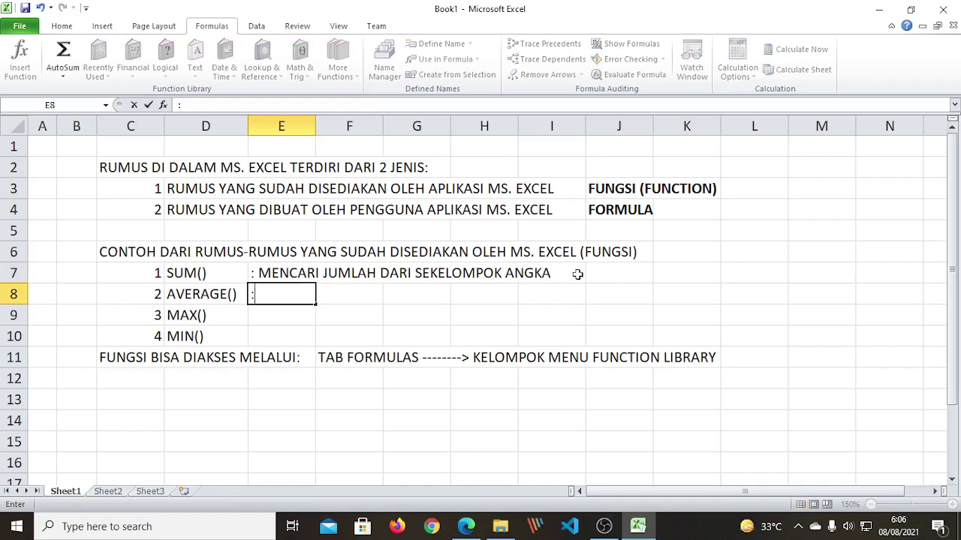
type(" MENCARI")
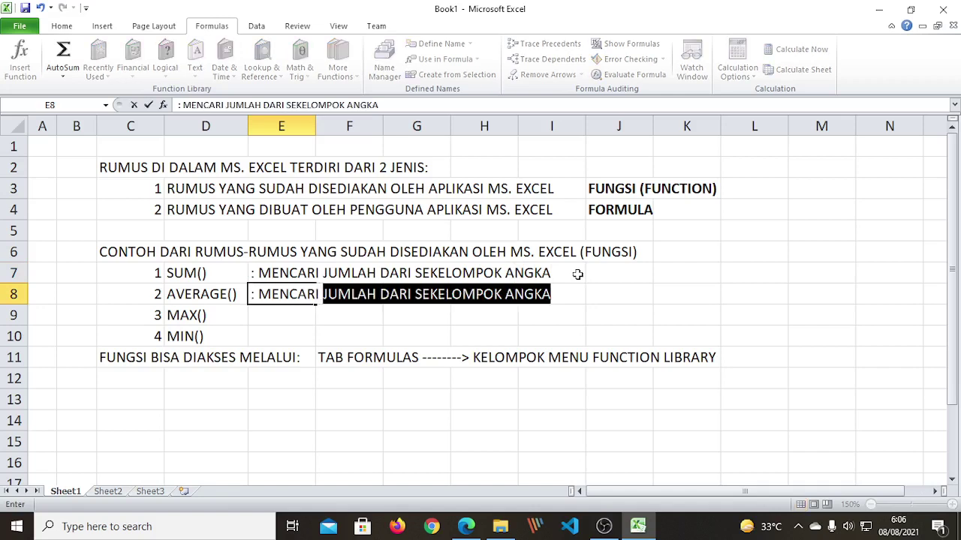
type(" NILAI RAT")
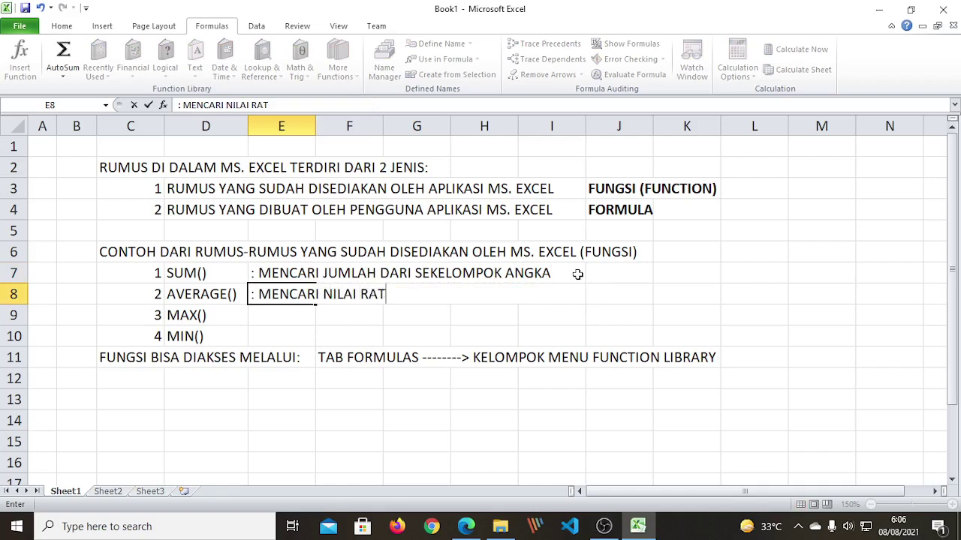
type("A-RATA ")
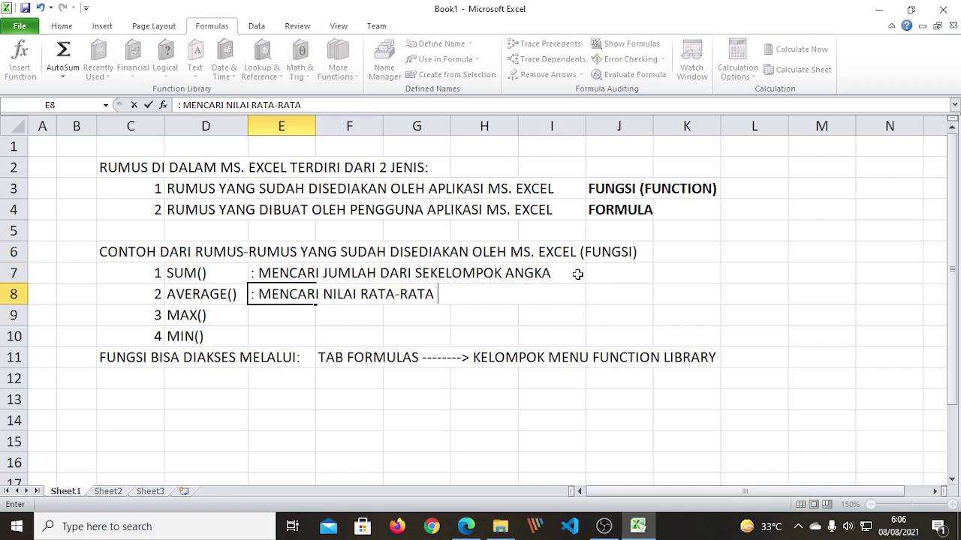
type("DARI SEKELO")
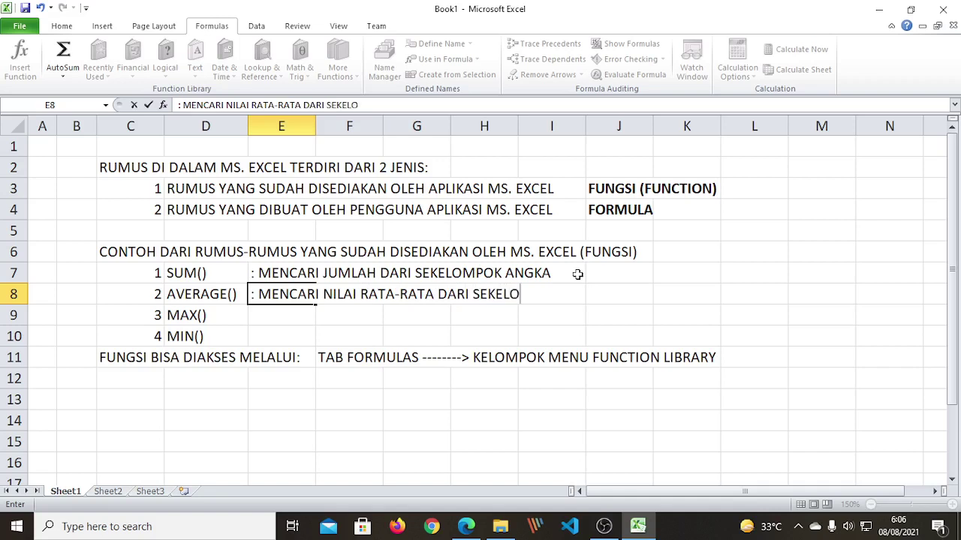
type("MPOK ANGKA")
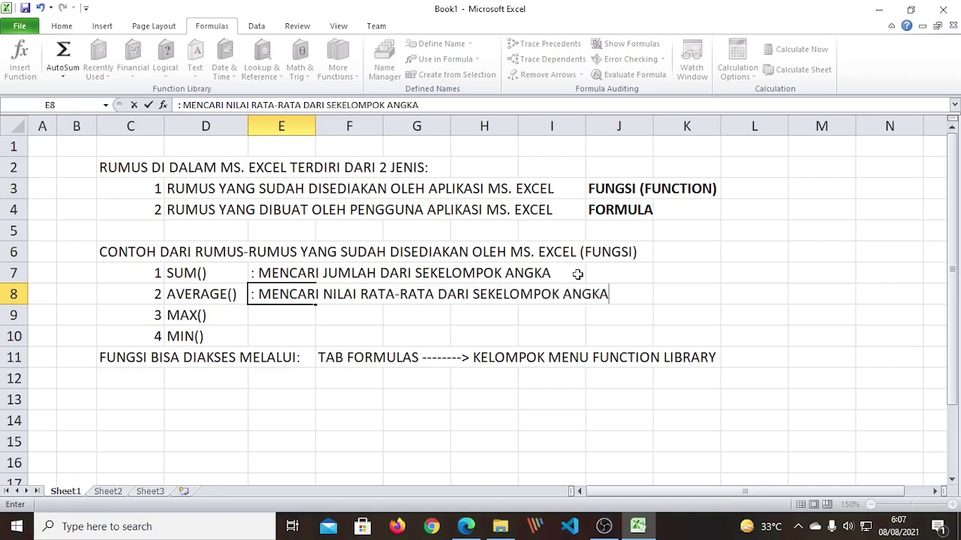
key("Return")
Step: Describe MAX() in cell E9 with the text ": MENCARI NILAI TERTINGGI/TERBESAR DARI SEKELOMPOK ANGKA"
type(": M")
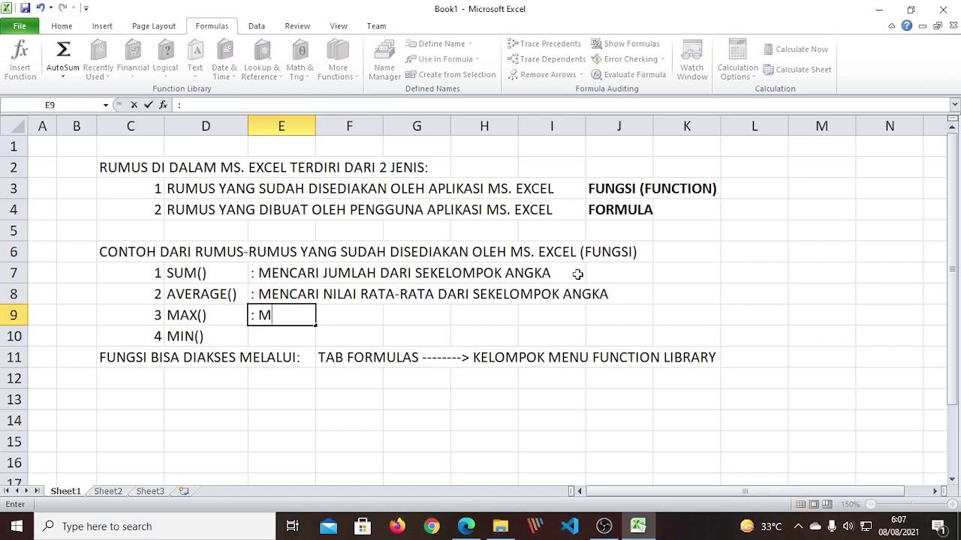
type("ENCARI NI")
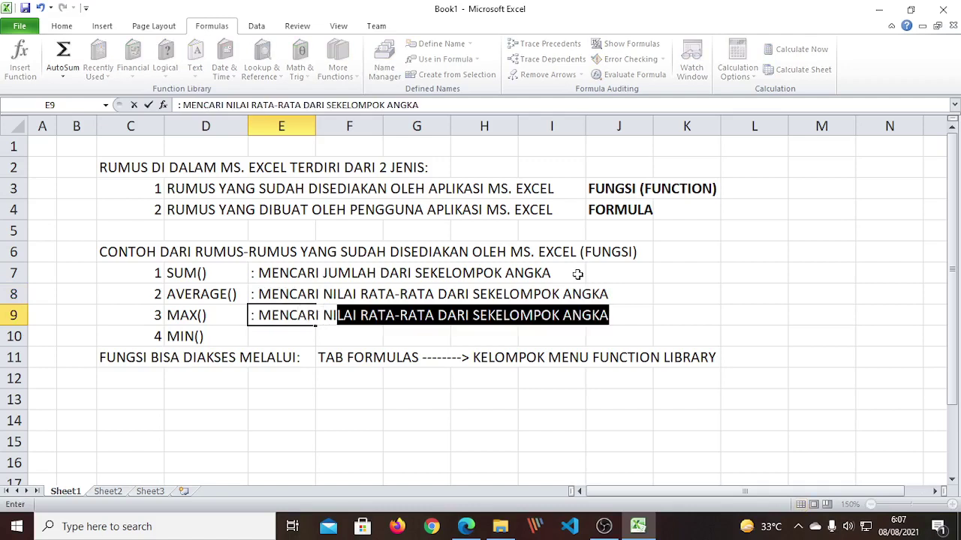
type("LAI TERTINGG")
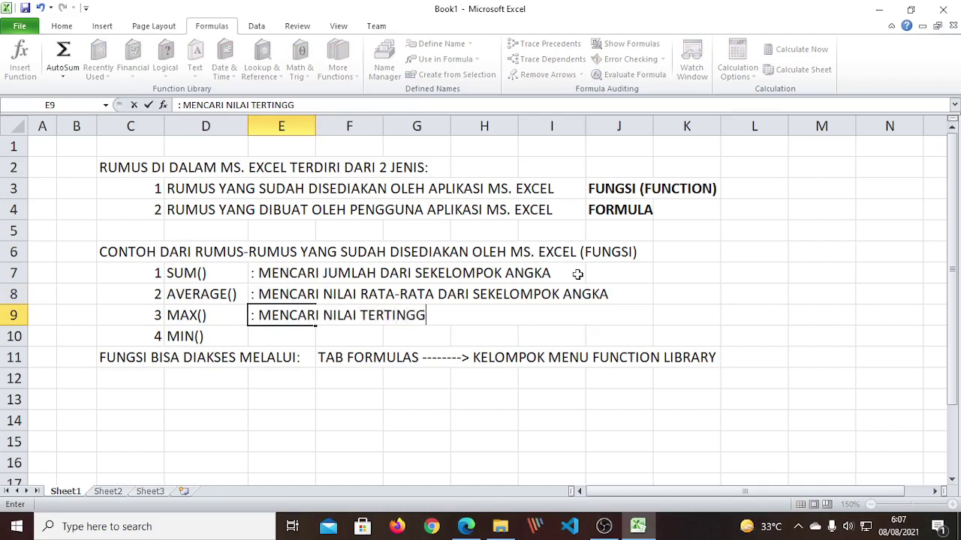
type("I/TERBES")
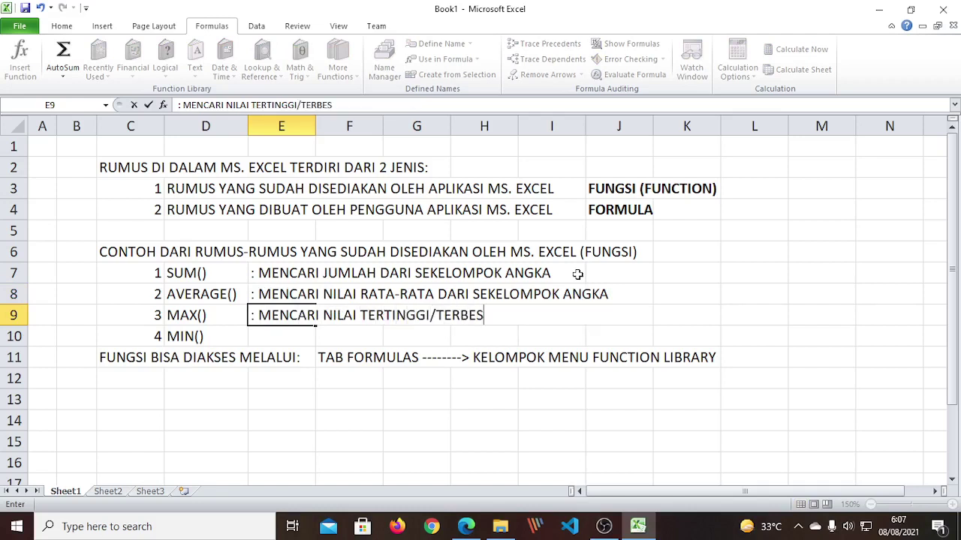
type("AR DARI SE")
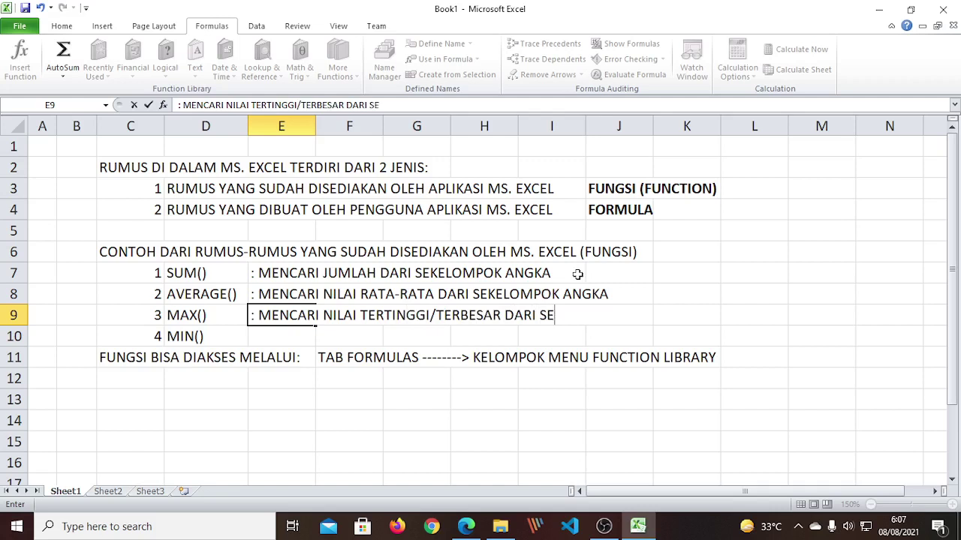
type("KELOMP")
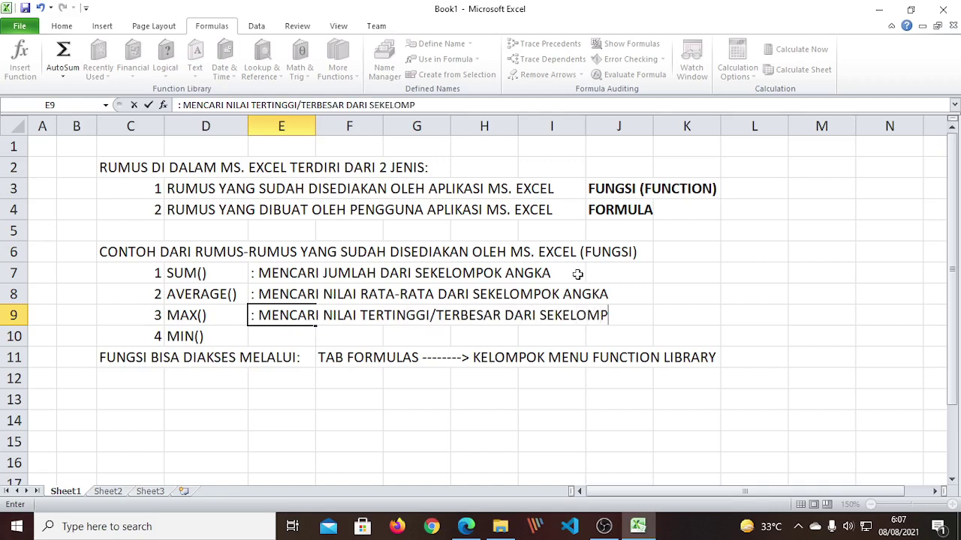
type("OK ANGKA")
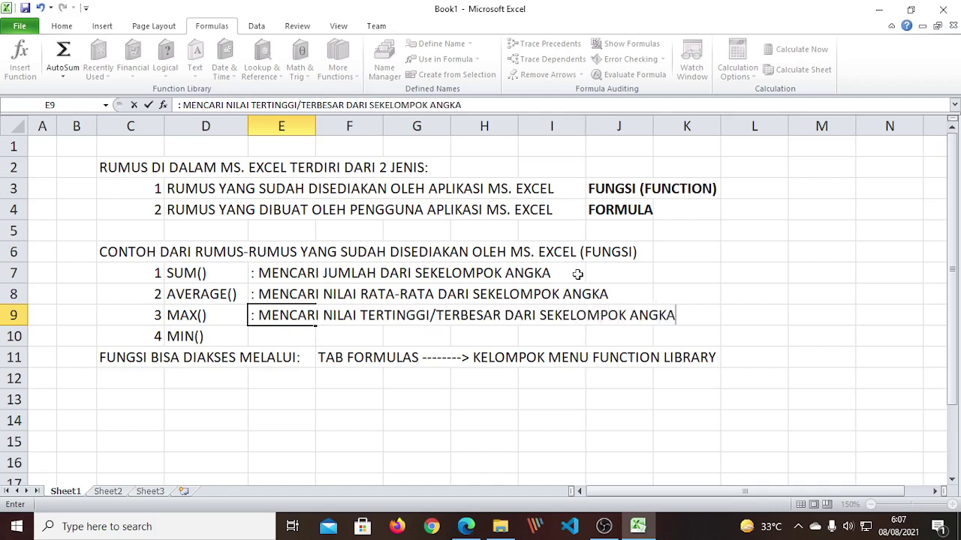
key("Return")
Step: Describe MIN() in cell E10 with the text ": MENCARI NILAI TERENDAH/TERKECIL DARI SEKELOMOPOK ANGKA"
type(":")
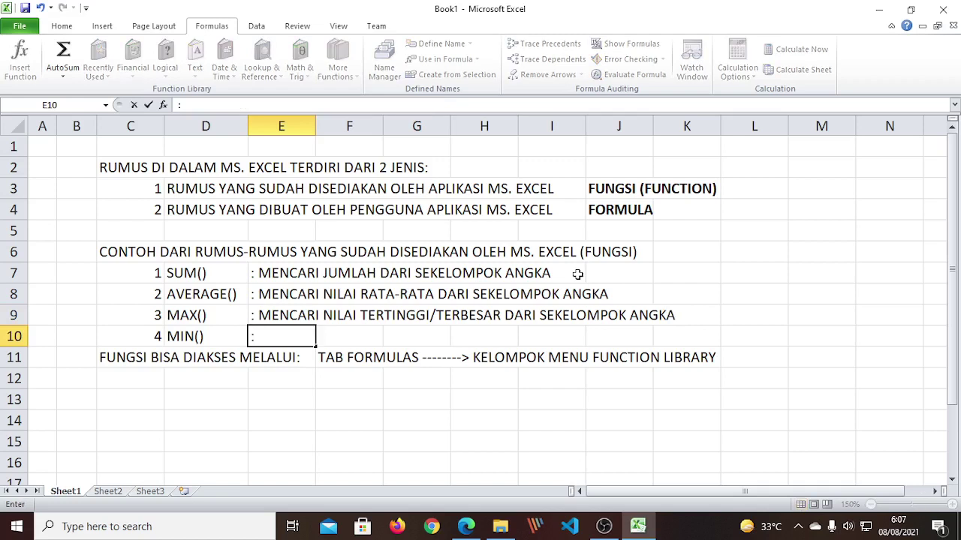
type(" MENCAR")
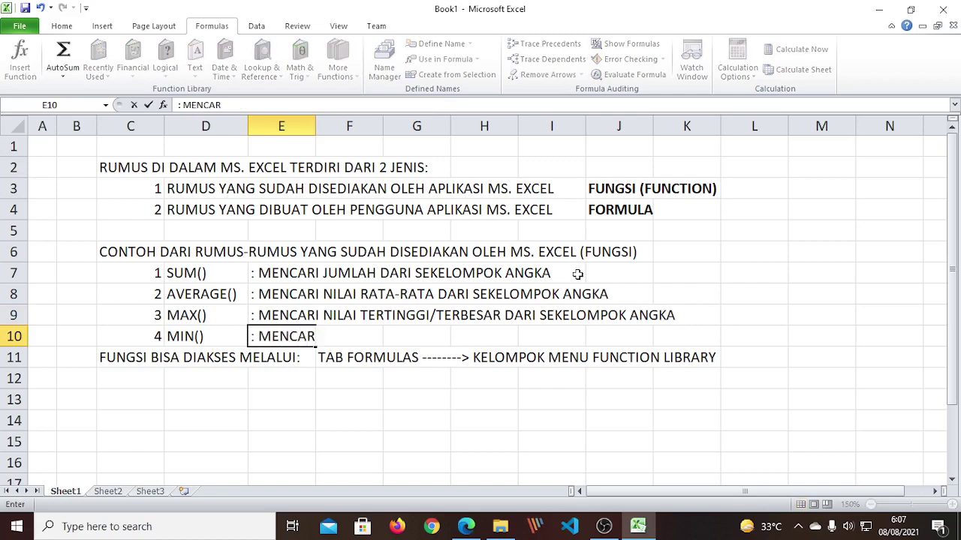
type("I NILAI TERENDA")
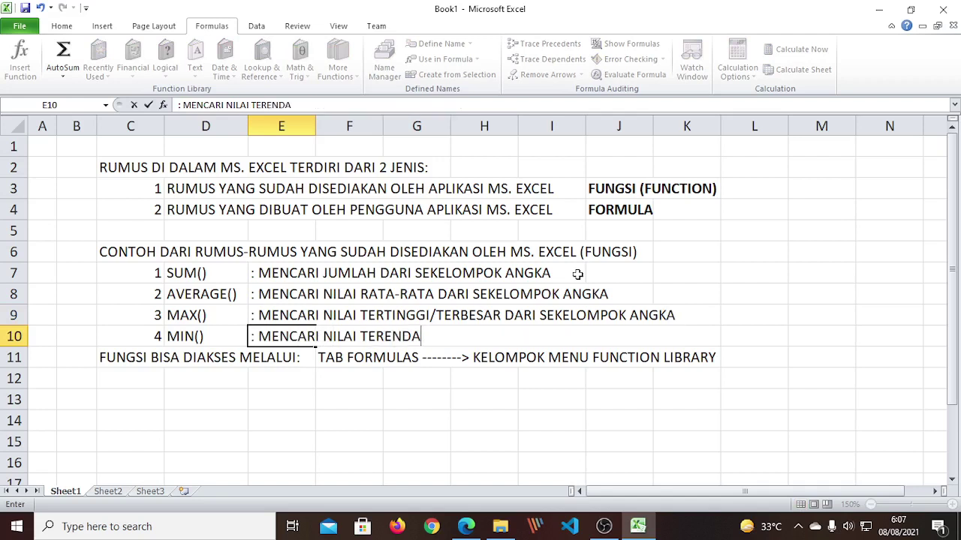
type("H/TERKE")
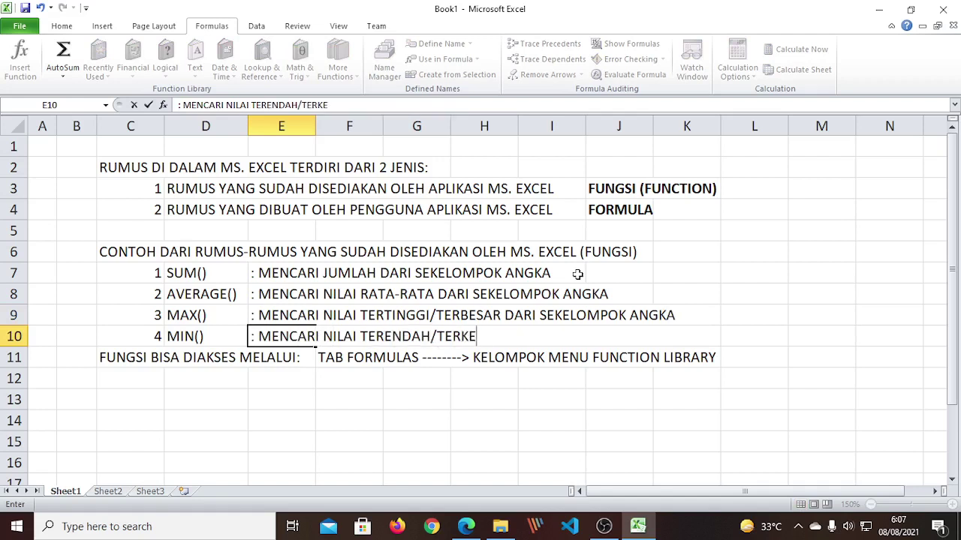
type("CIL DARI ")
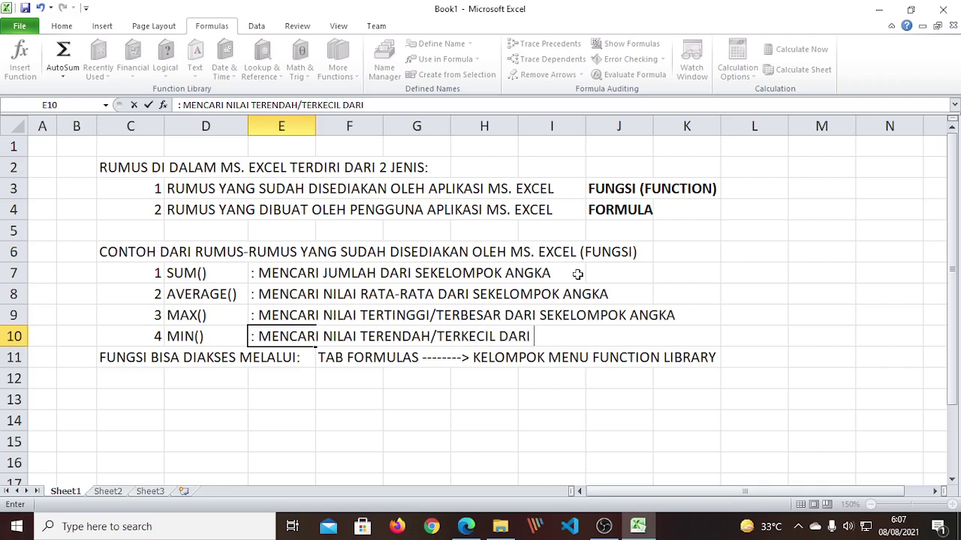
type("SEKELO")
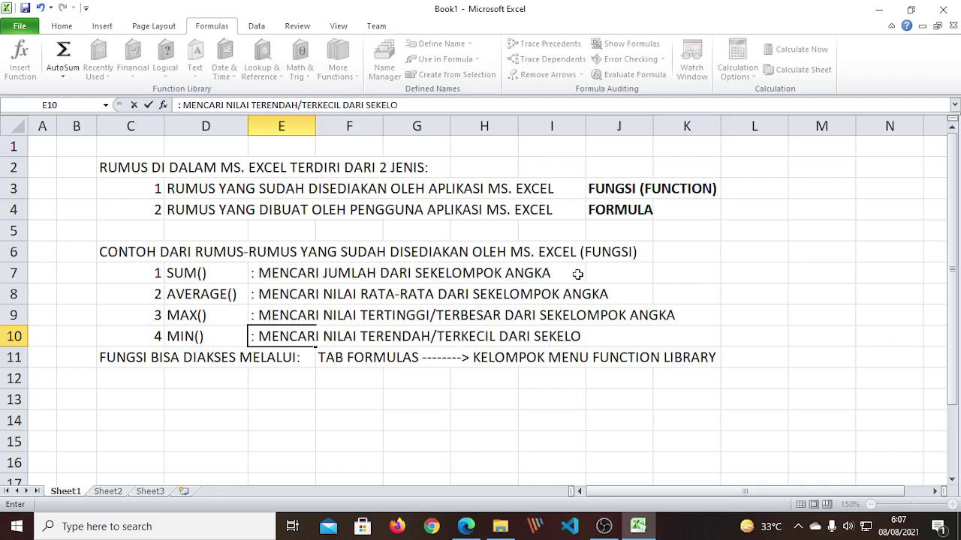
type("MOPOK ANG")
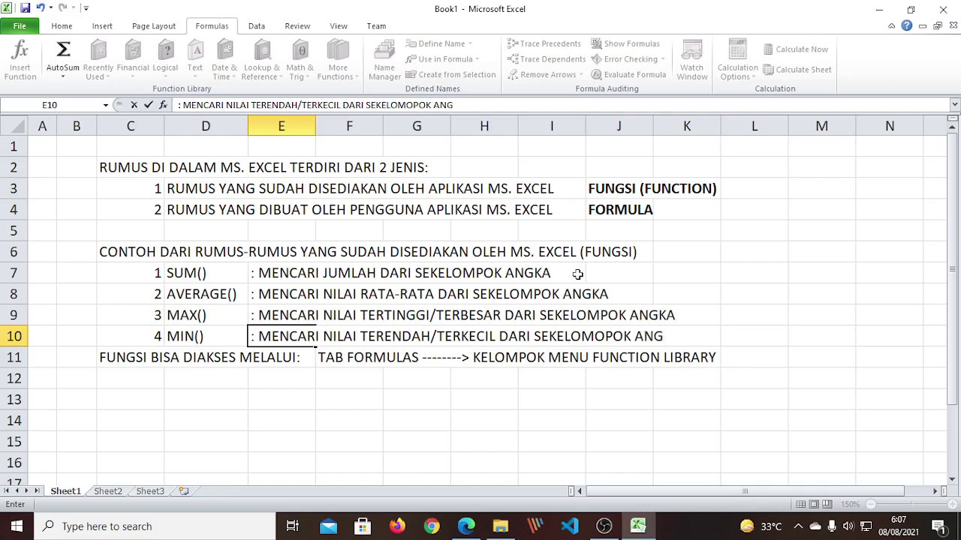
type("KA")
key("Return")
Step: Review the AVERAGE(), MAX() and MIN() entries together with their descriptions in rows 8 to 10
left_click(516, 339)
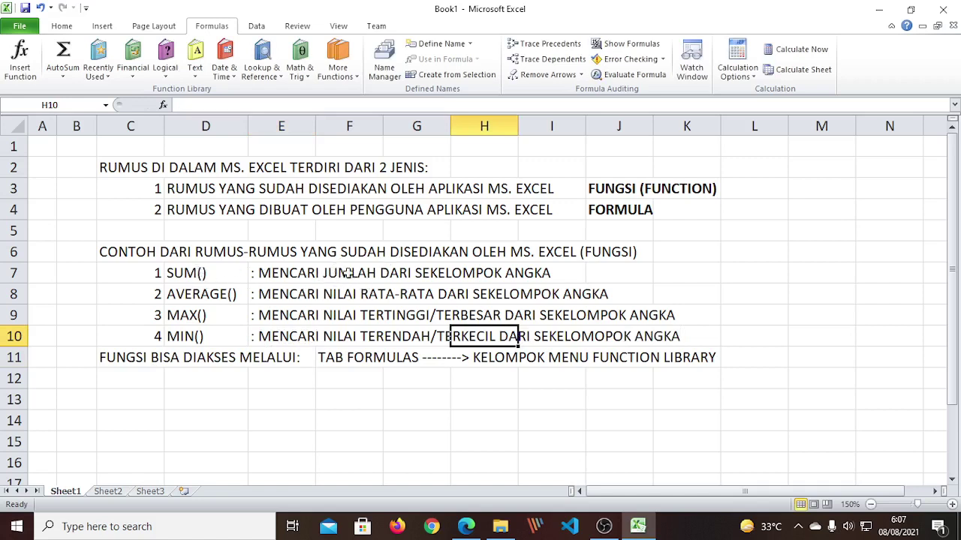
left_click(183, 300)
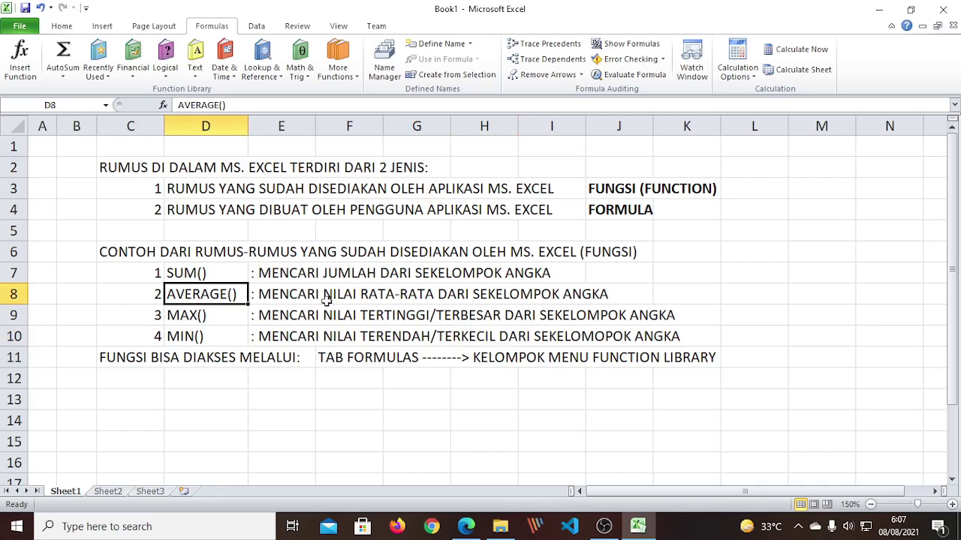
left_click(387, 299)
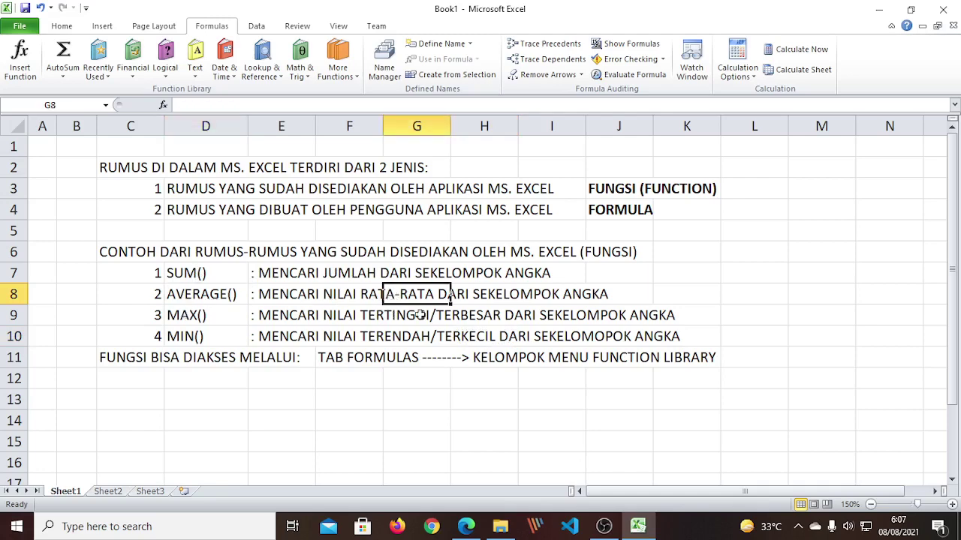
left_click(187, 316)
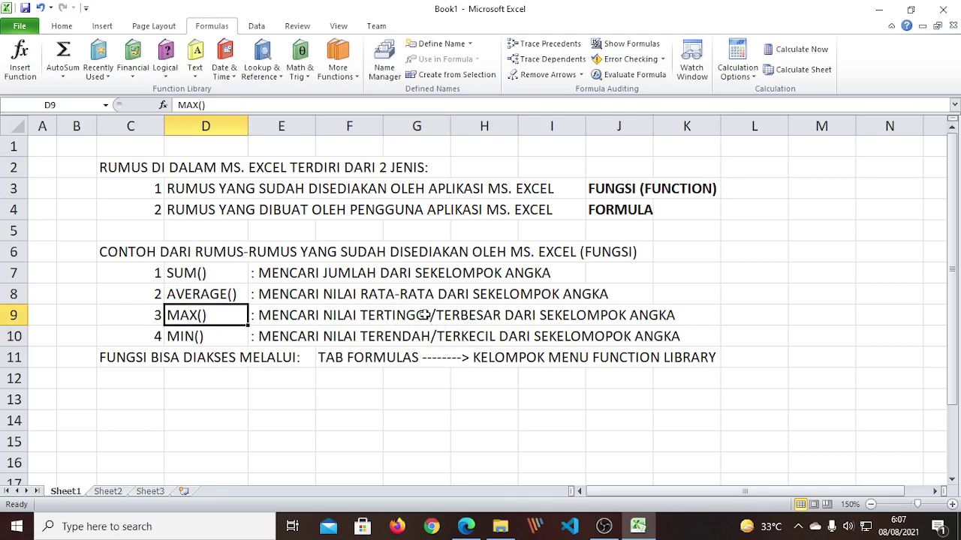
left_click(377, 380)
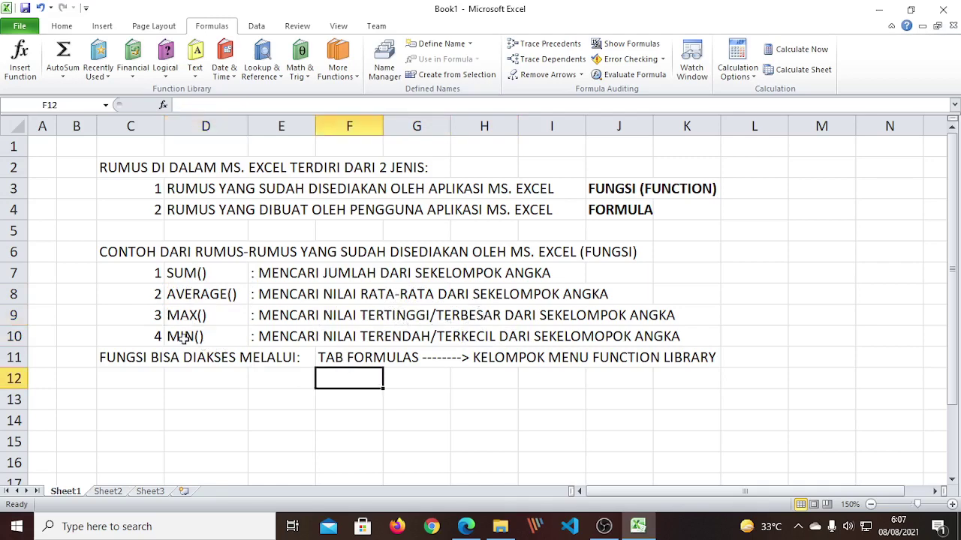
left_click(187, 339)
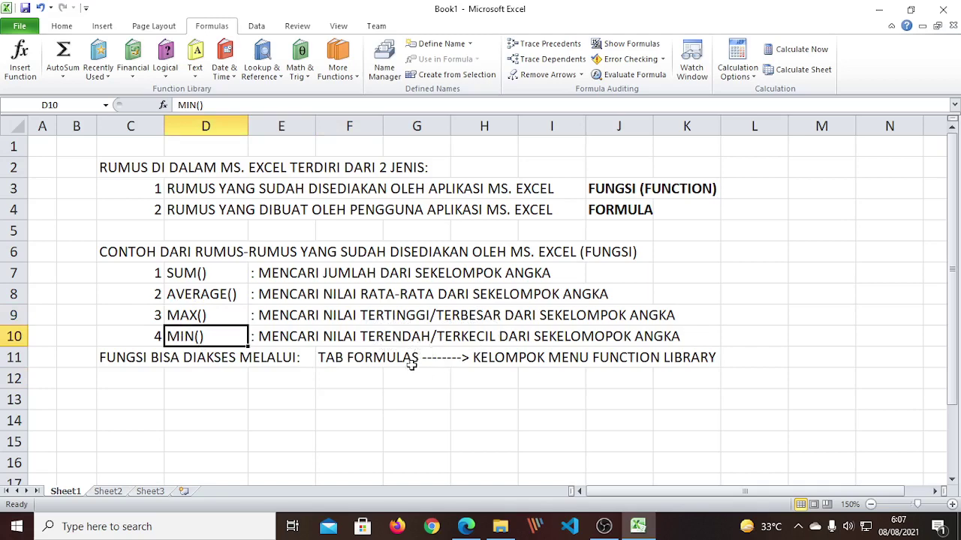
left_click(476, 315)
left_click(406, 359)
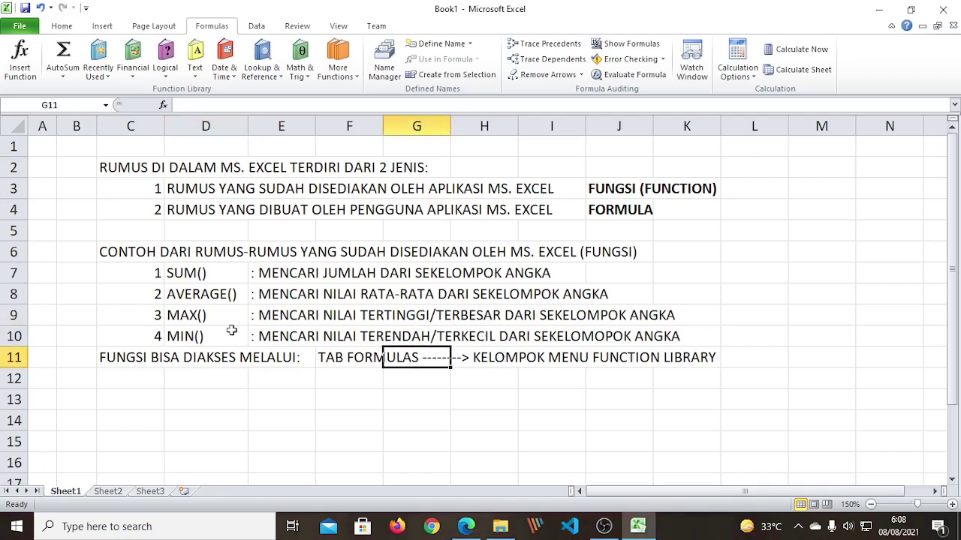
left_click(244, 319)
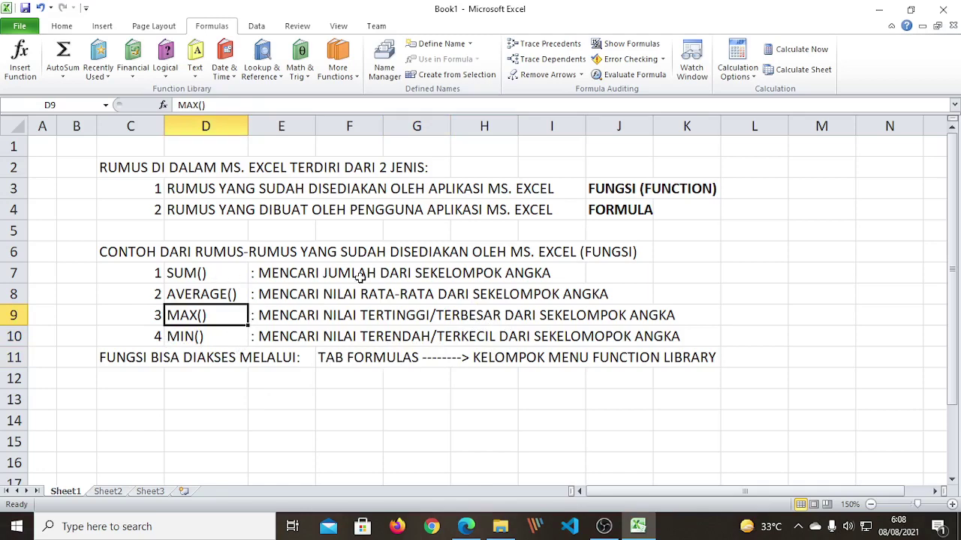
Step: Go through all four functions from SUM() to MIN() with their purposes in rows 7 to 10, then revisit the function label in J3
left_click(198, 274)
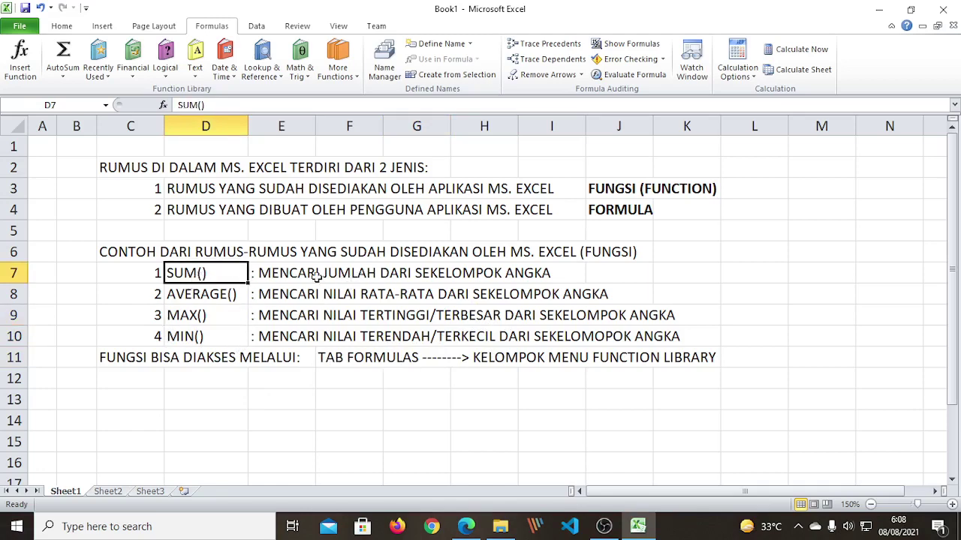
left_click(342, 274)
left_click(215, 299)
left_click(392, 291)
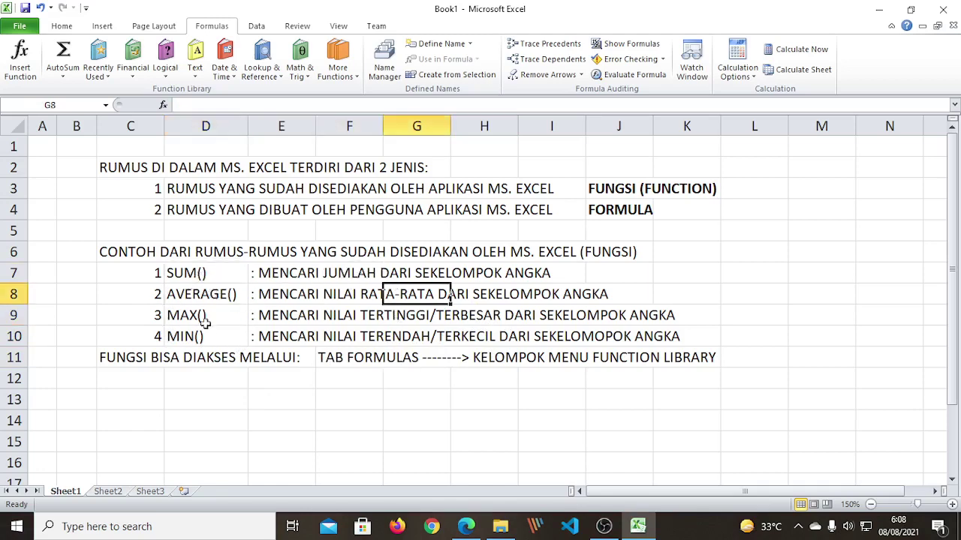
left_click(202, 319)
left_click(398, 318)
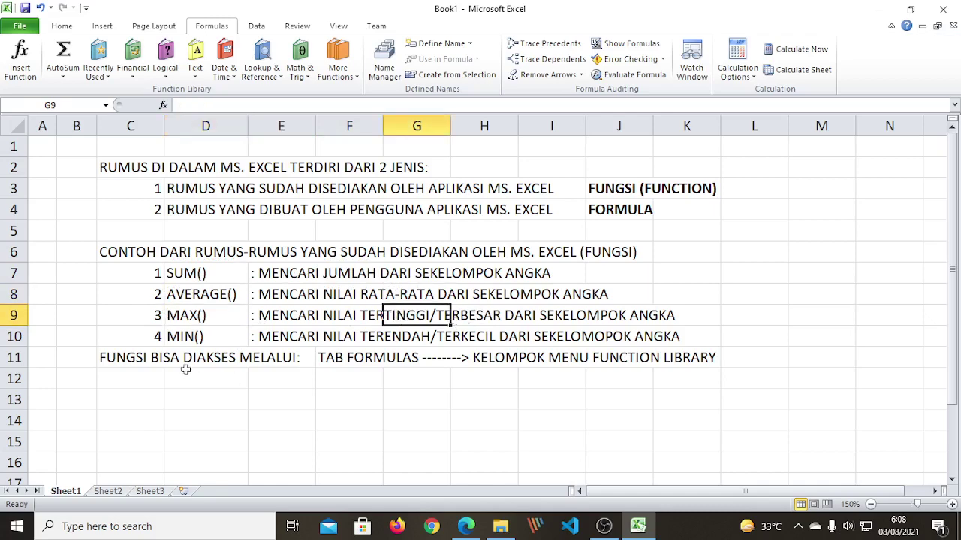
left_click(196, 340)
left_click(371, 343)
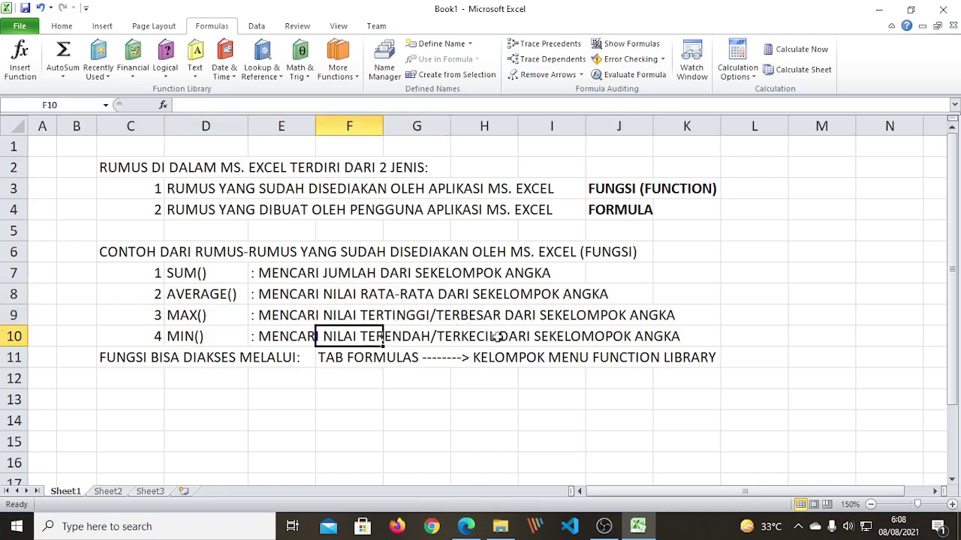
left_click(479, 383)
left_click(419, 442)
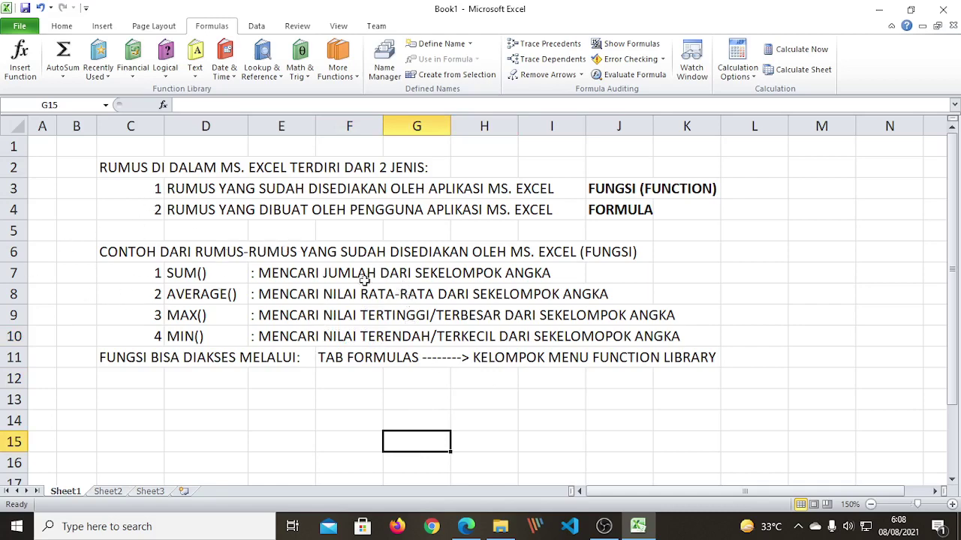
left_click(615, 189)
left_click(259, 459)
Step: Enter the label "FORMULA" in cell C13, below the list of functions
left_click(129, 396)
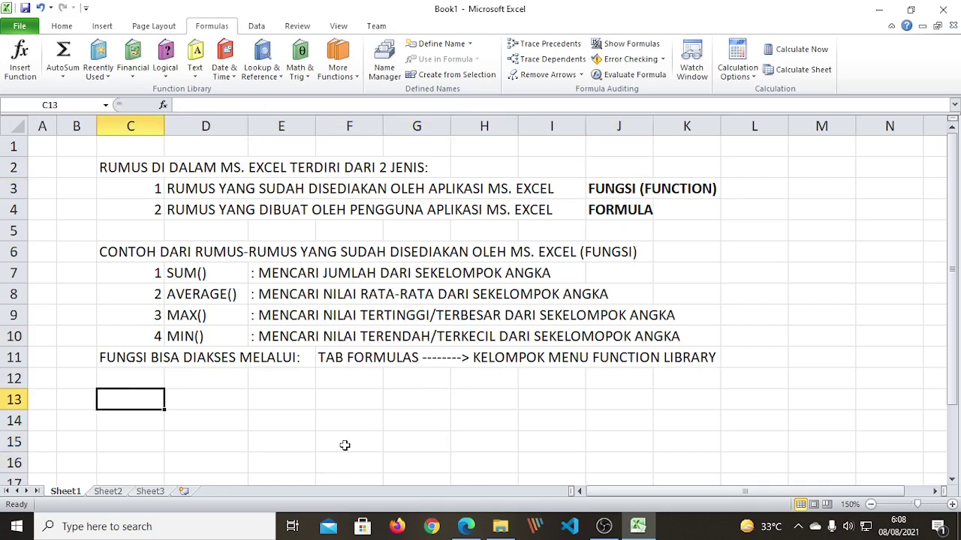
type("FO")
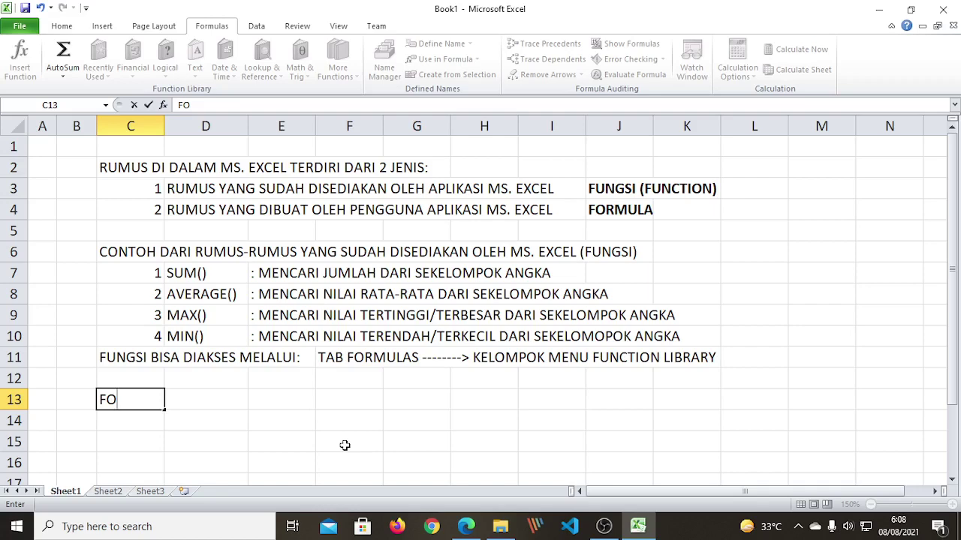
type("RMULA")
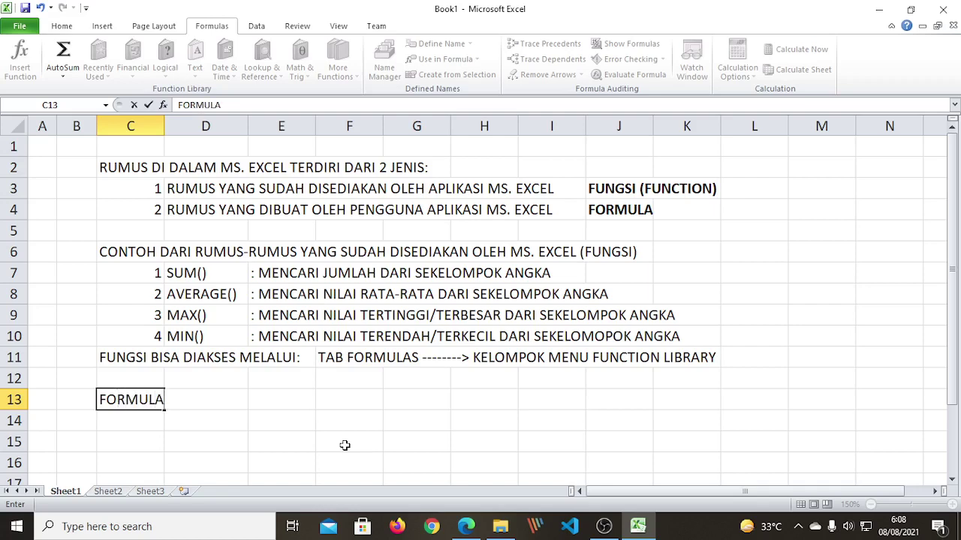
key("Tab")
key("Left")
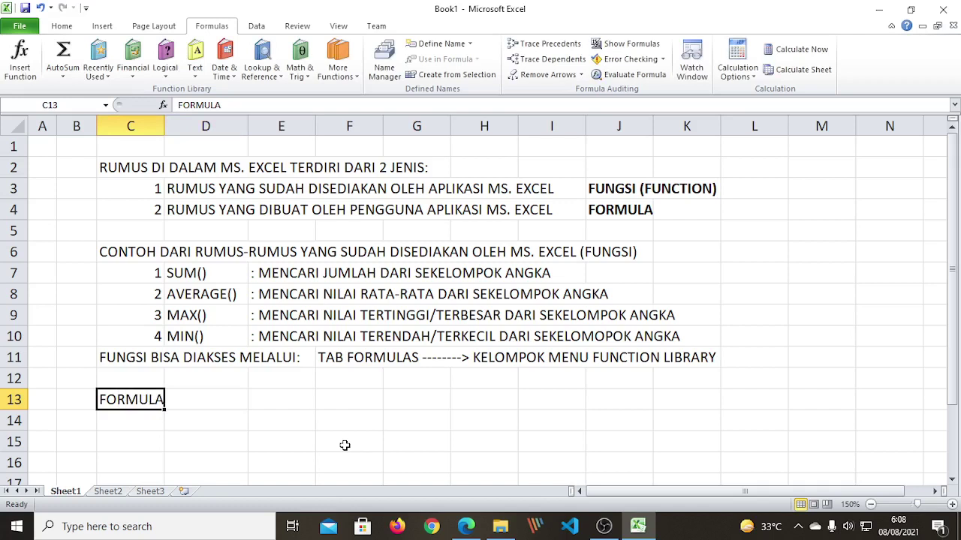
key("Right")
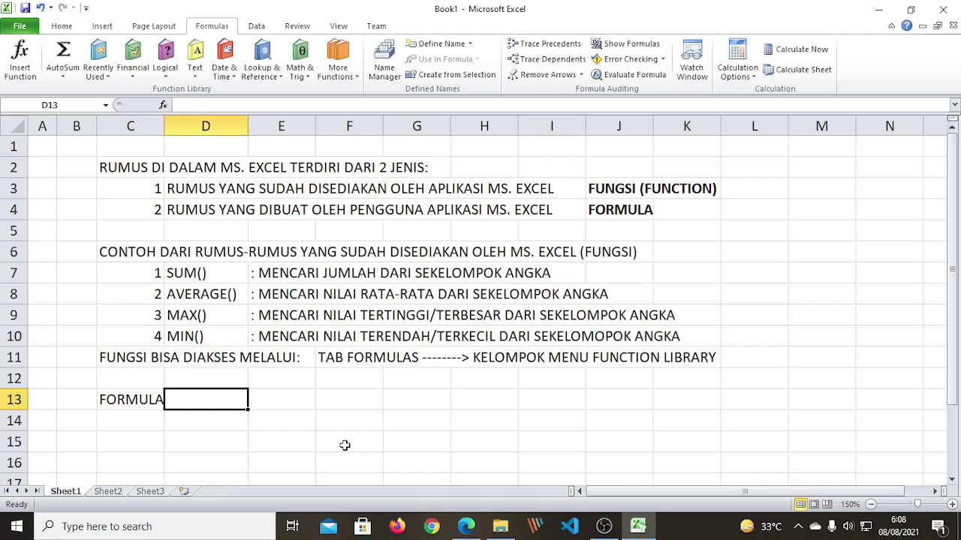
type("fUNGSI")
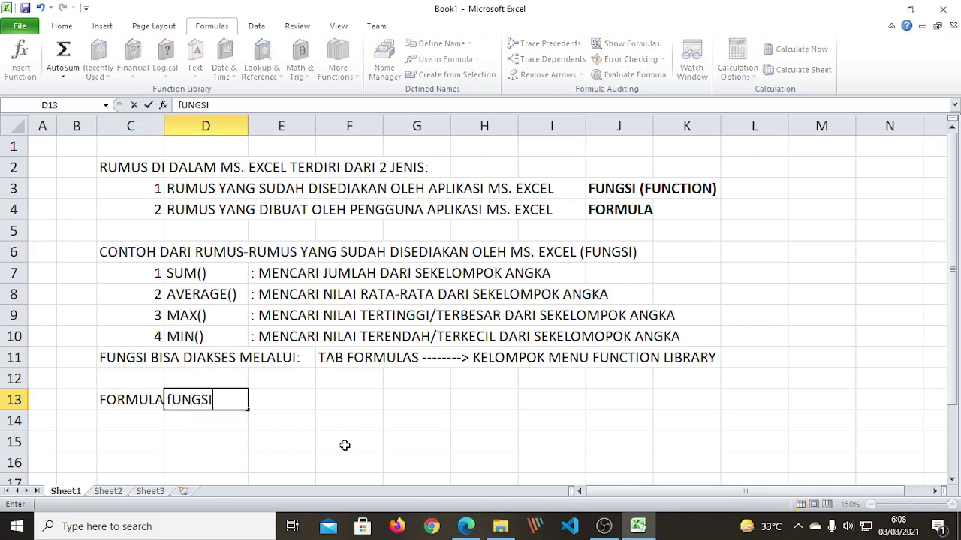
key("BackSpace")
key("BackSpace")
key("BackSpace")
key("BackSpace")
key("BackSpace")
key("Escape")
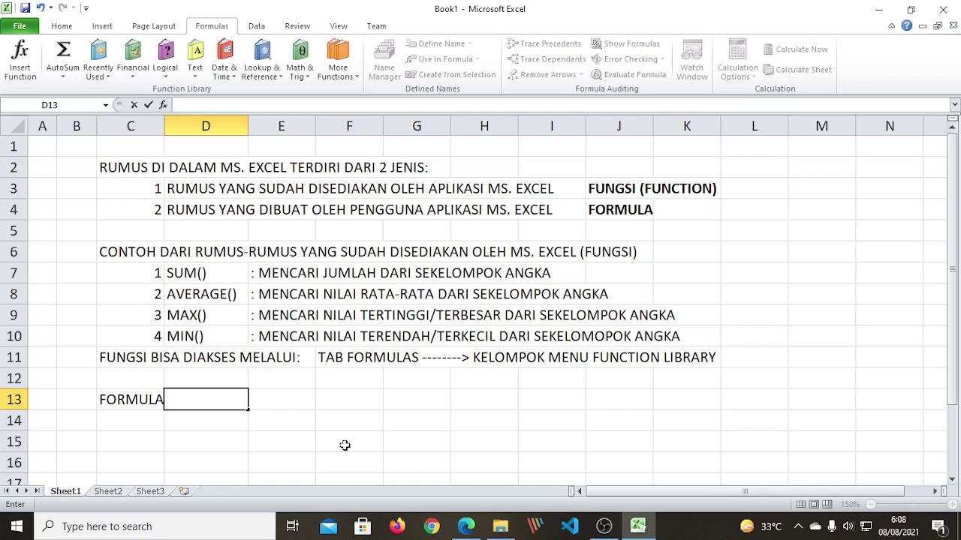
type("D")
key("BackSpace")
key("Tab")
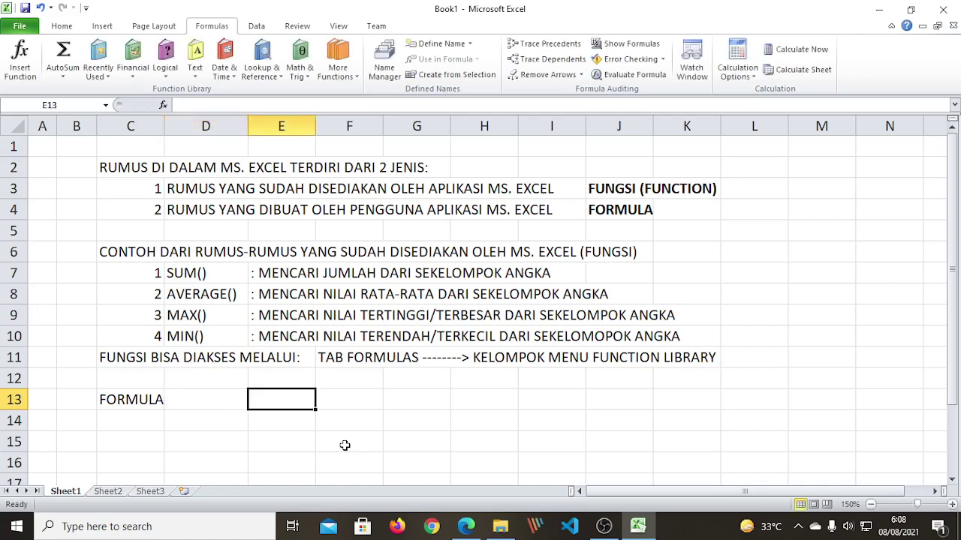
Step: Enter "FUNGSI" in E13, a plus sign as text in F13 and "RUMUS SENDIRI" in G13
type("FUNGSI")
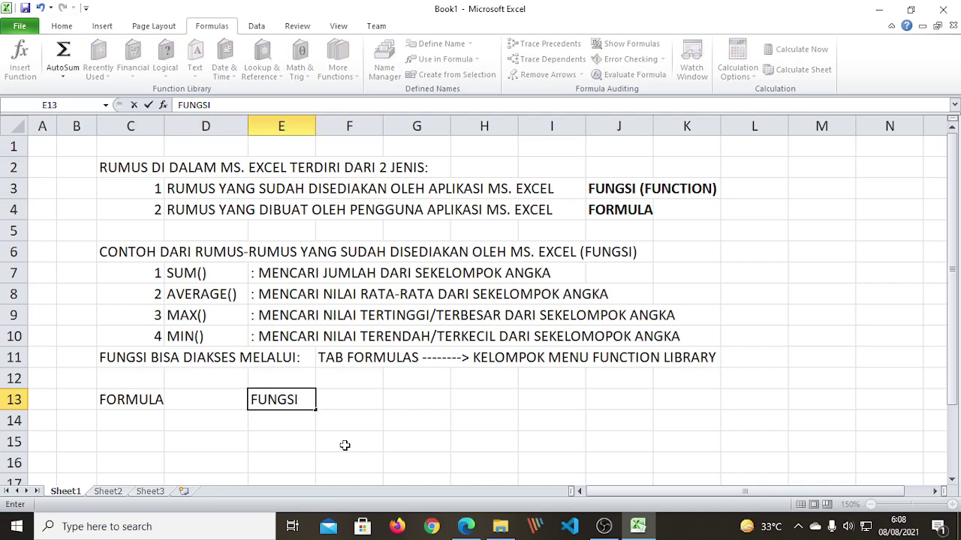
key("Tab")
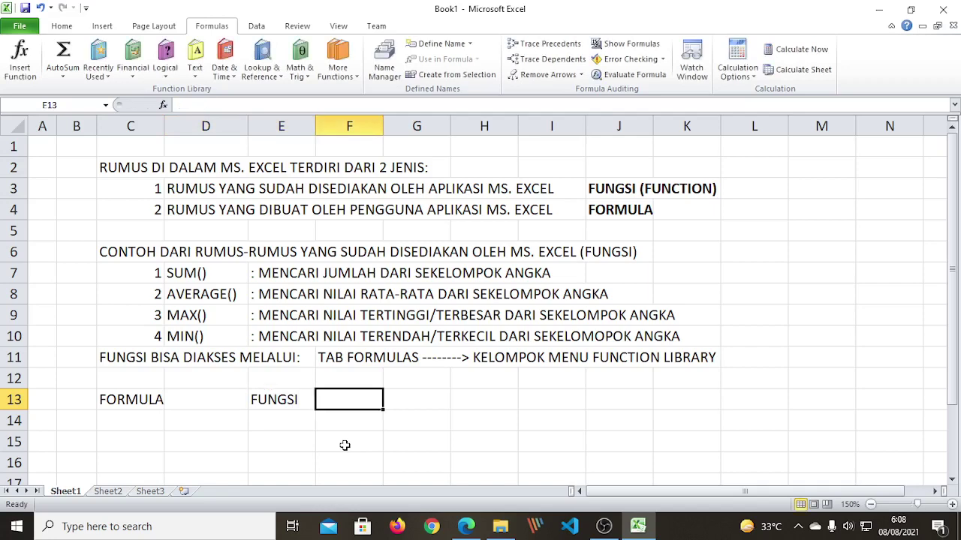
type("'+")
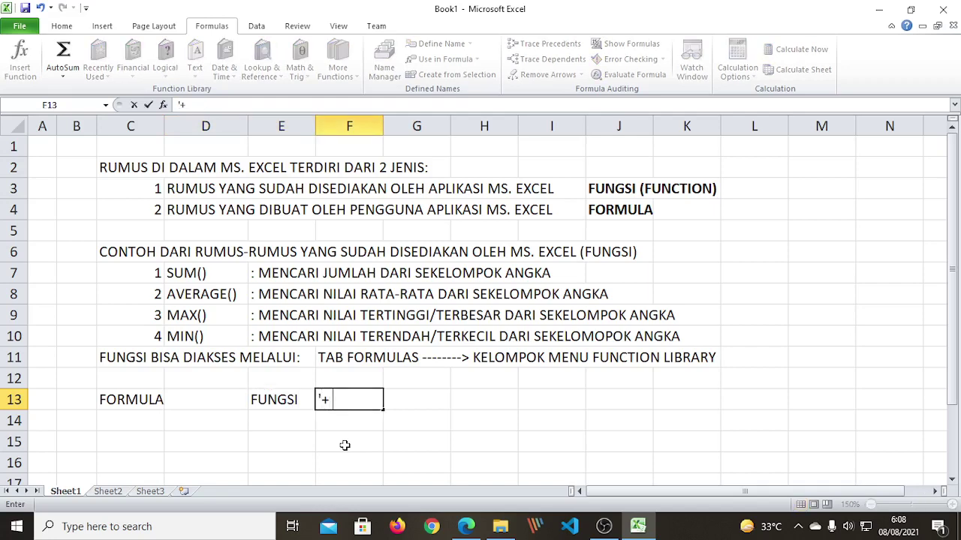
key("Tab")
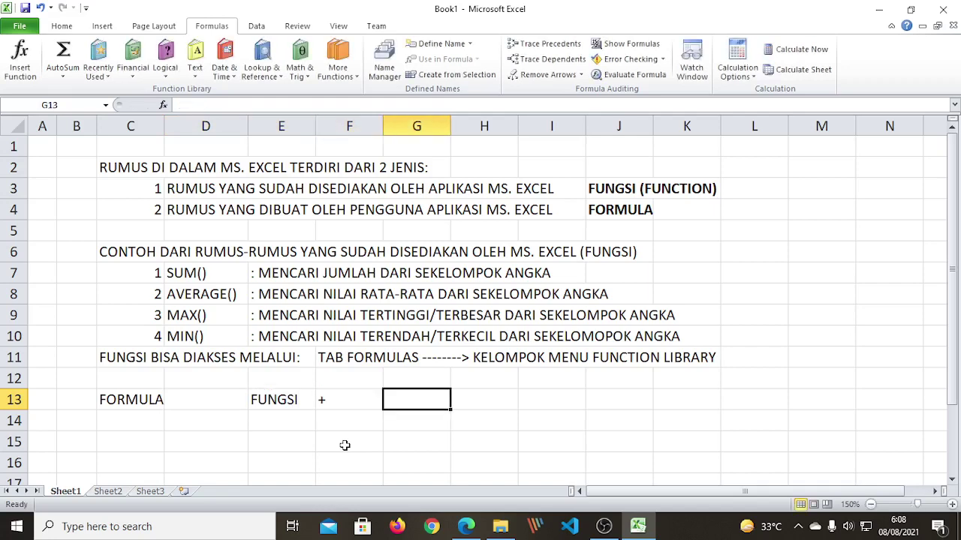
type("RUMUS SENDIR")
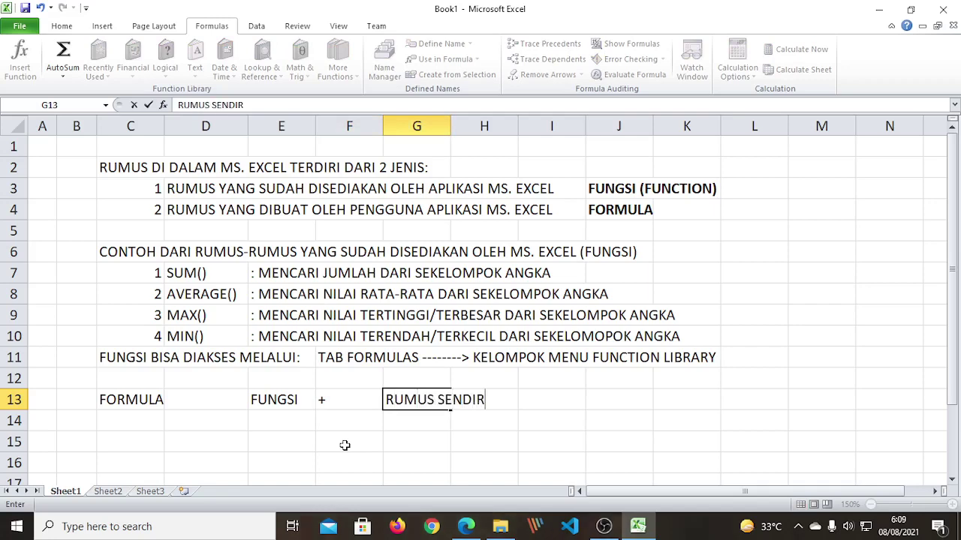
type("I")
key("Return")
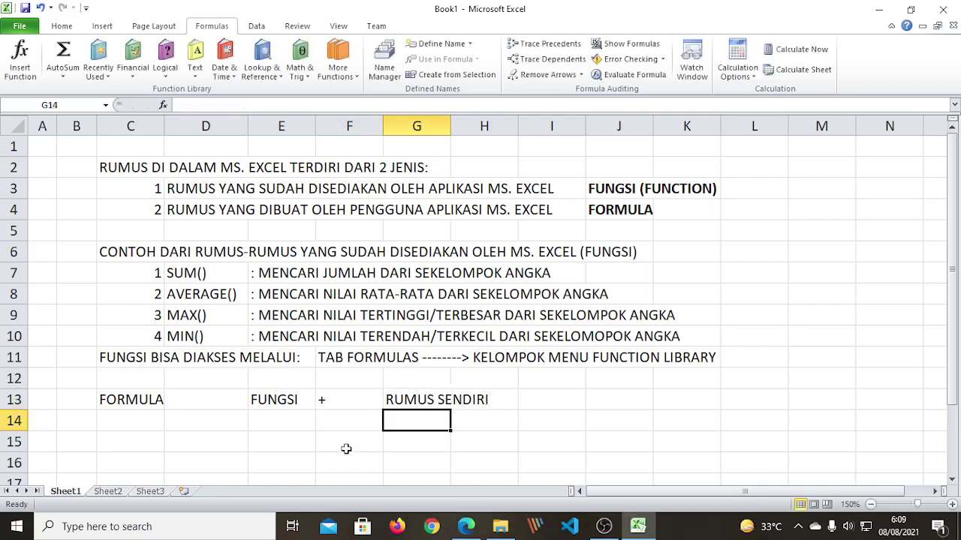
Step: Enter an equals sign as text in D13, between FORMULA and FUNGSI
left_click(162, 400)
left_click(225, 442)
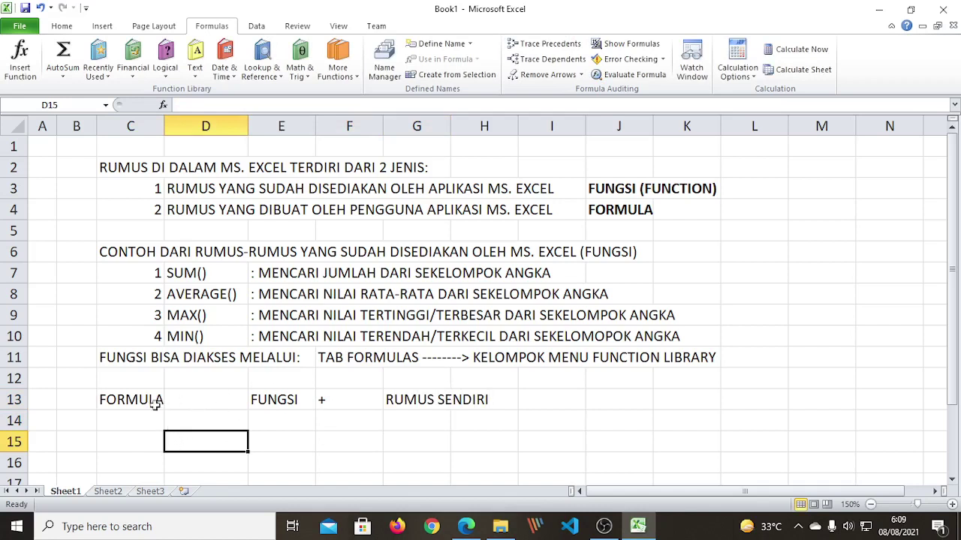
left_click(201, 398)
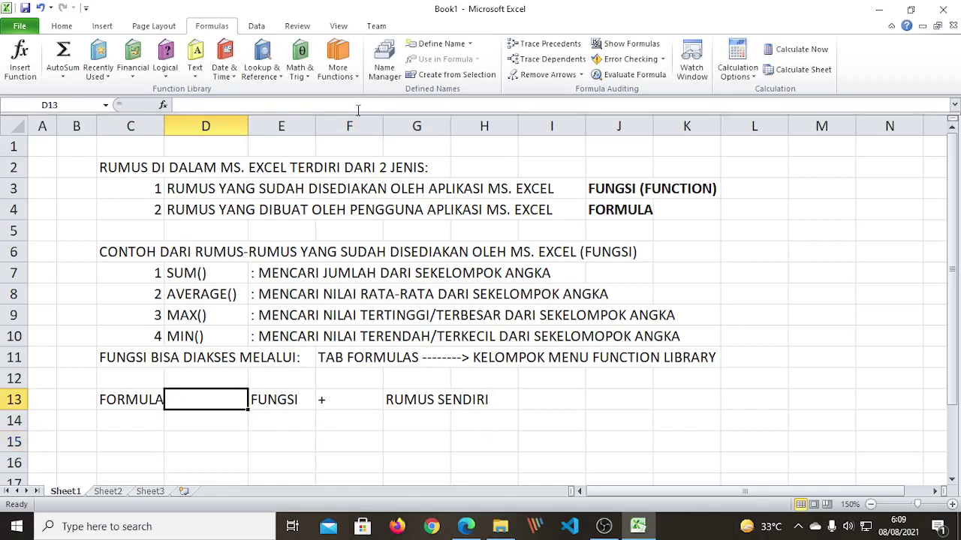
type("'=")
key("Return")
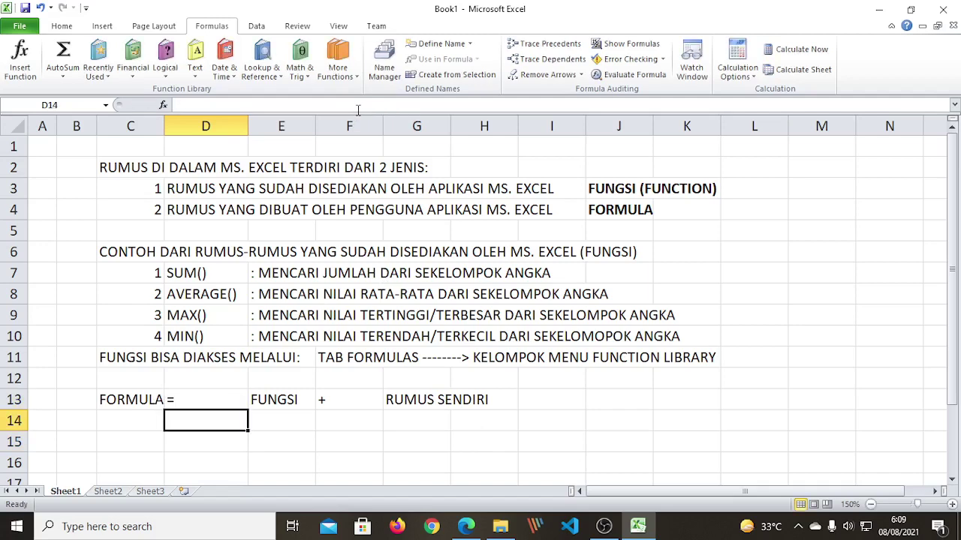
Step: Center the contents of cells D13, E13 and F13 horizontally
key("Up")
key("Right")
key("Left")
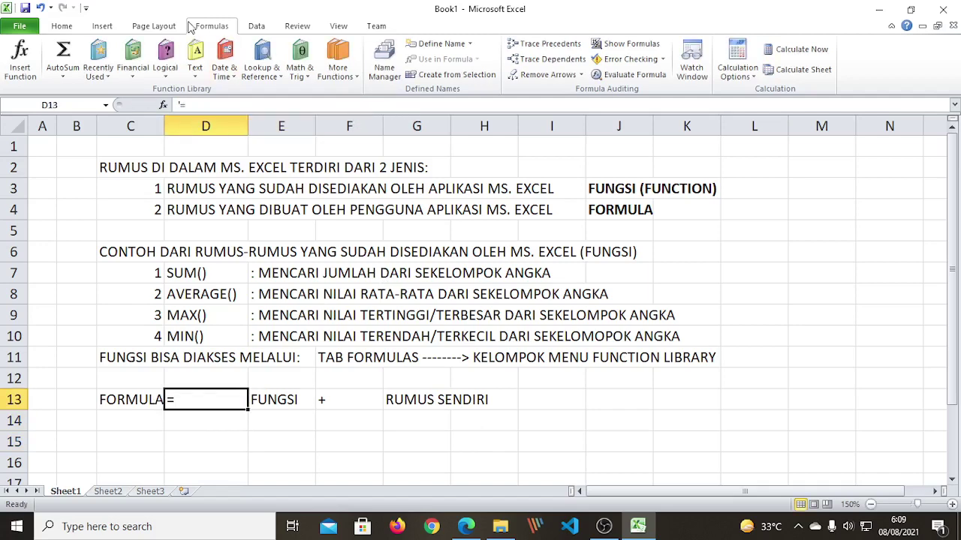
left_click(57, 29)
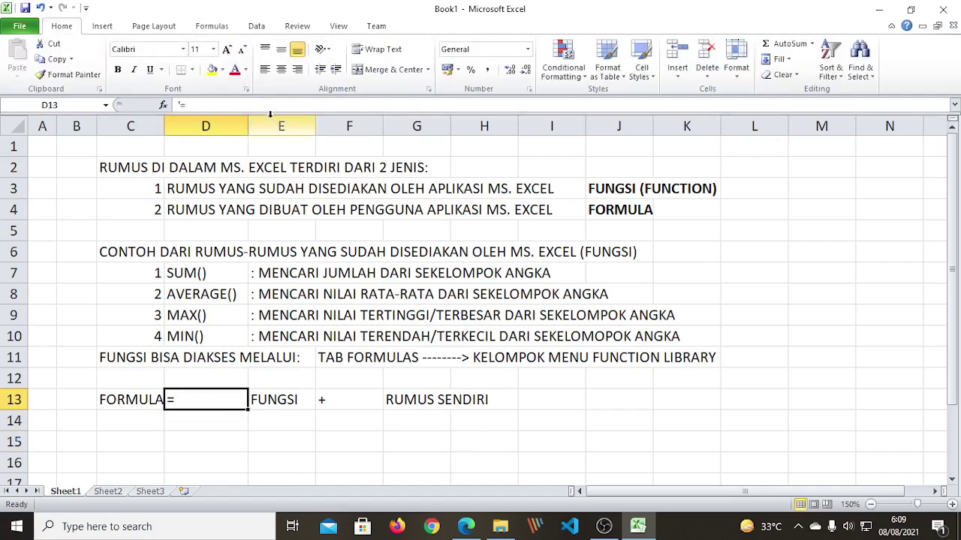
left_click(281, 70)
left_click(293, 404)
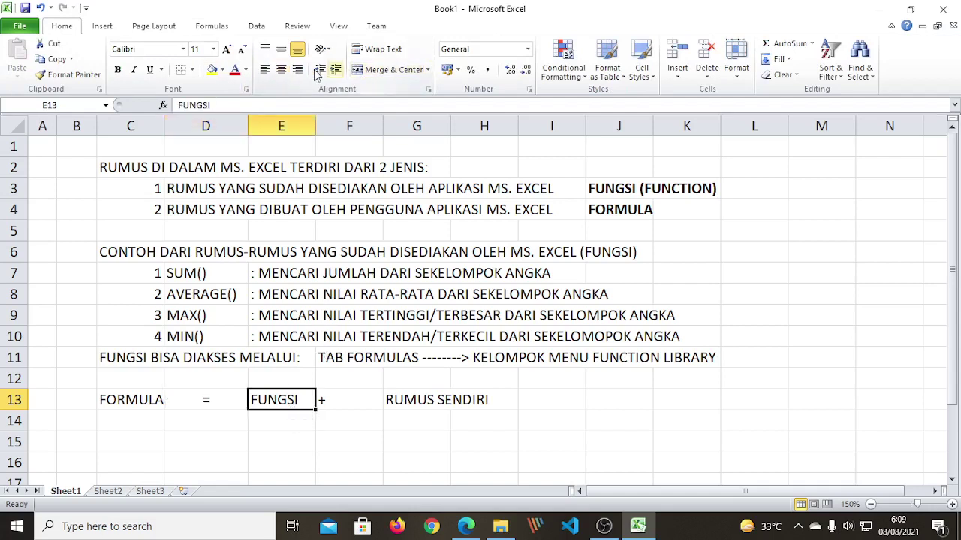
left_click(281, 69)
left_click(369, 400)
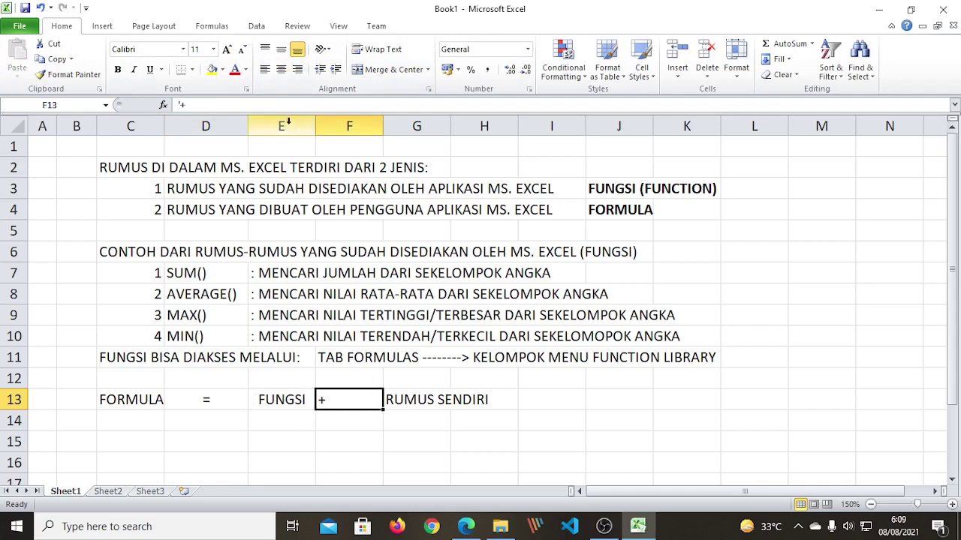
left_click(281, 69)
left_click(422, 401)
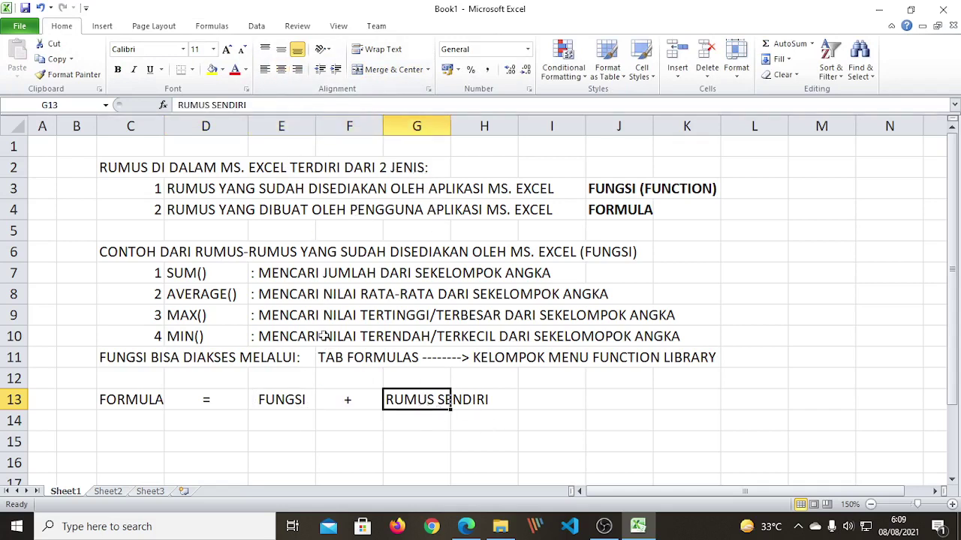
left_click(413, 439)
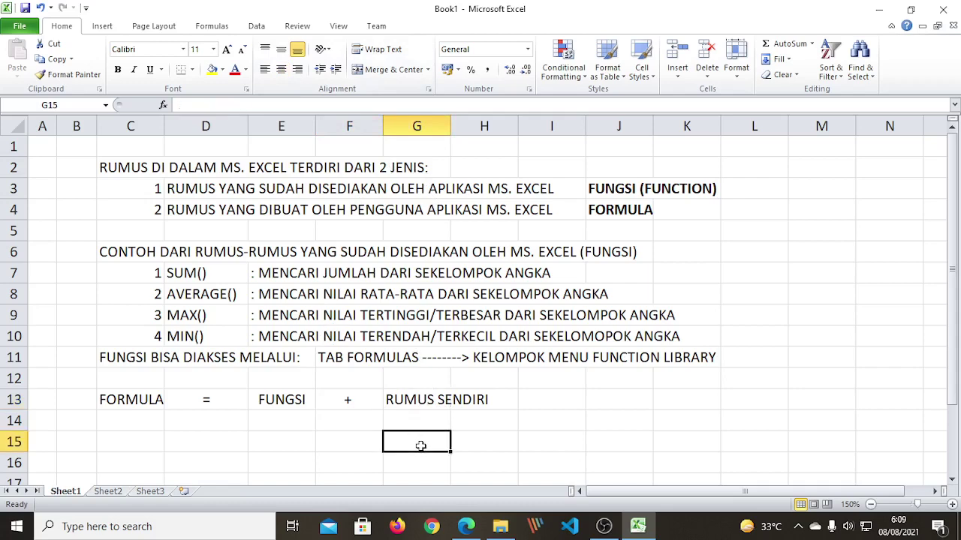
Step: Narrow column F to bring RUMUS SENDIRI closer to the plus sign in row 13
left_click(283, 400)
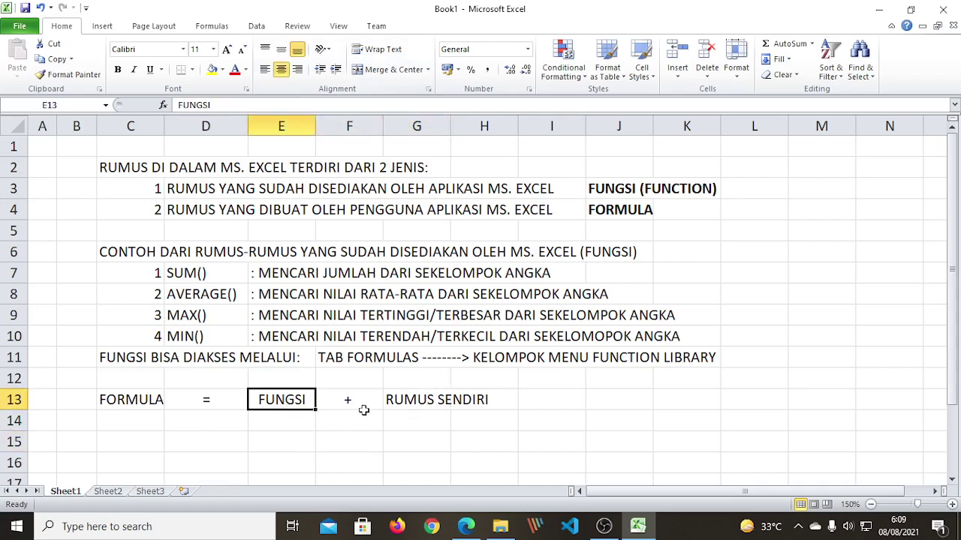
left_click_drag(382, 121, 345, 120)
left_click(408, 421)
left_click(167, 456)
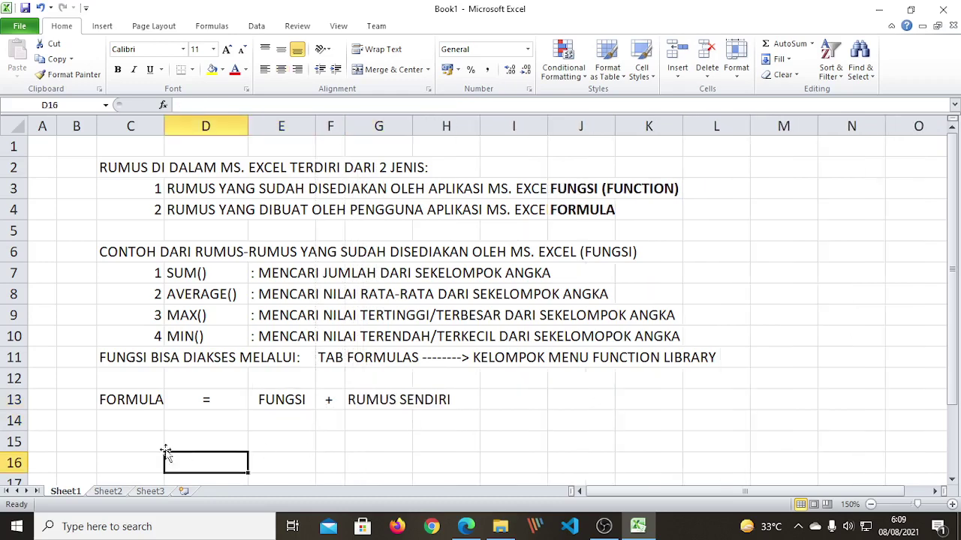
Step: Widen column I slightly so the sentences in rows 3 and 4 fit before the bold labels
left_click(105, 406)
left_click(229, 433)
left_click(139, 400)
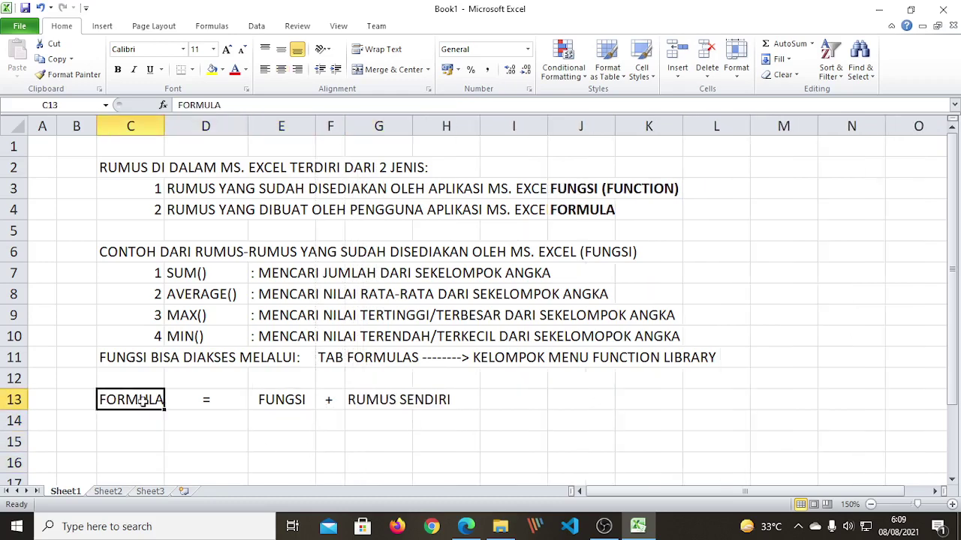
left_click(234, 399)
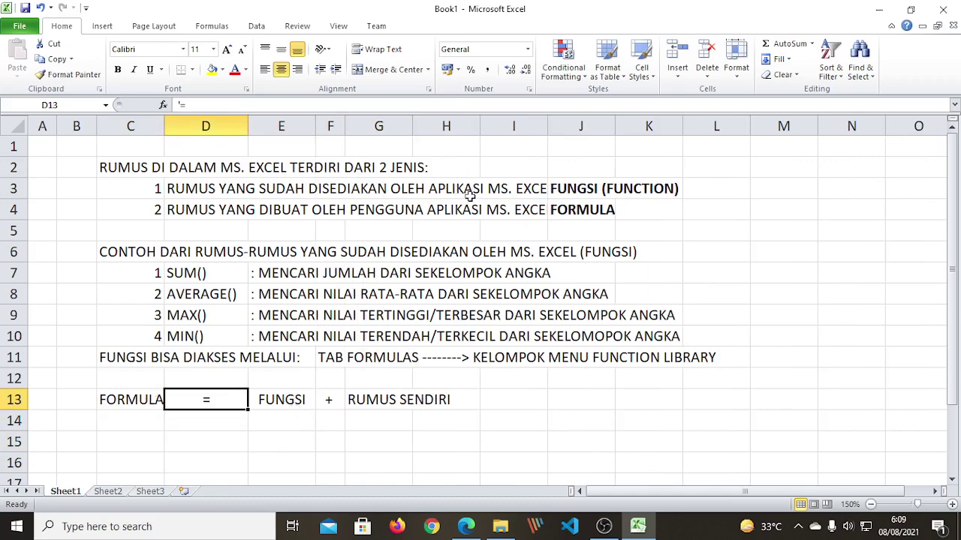
left_click_drag(548, 133, 562, 126)
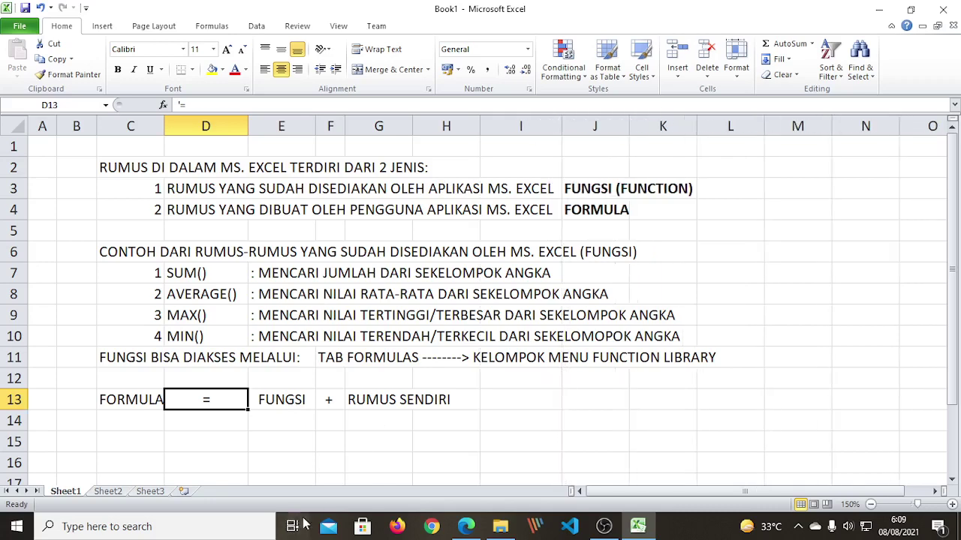
Step: Go through the parts of the row 13 equation, from FORMULA through FUNGSI to RUMUS SENDIRI
left_click(285, 399)
left_click(339, 448)
left_click(290, 401)
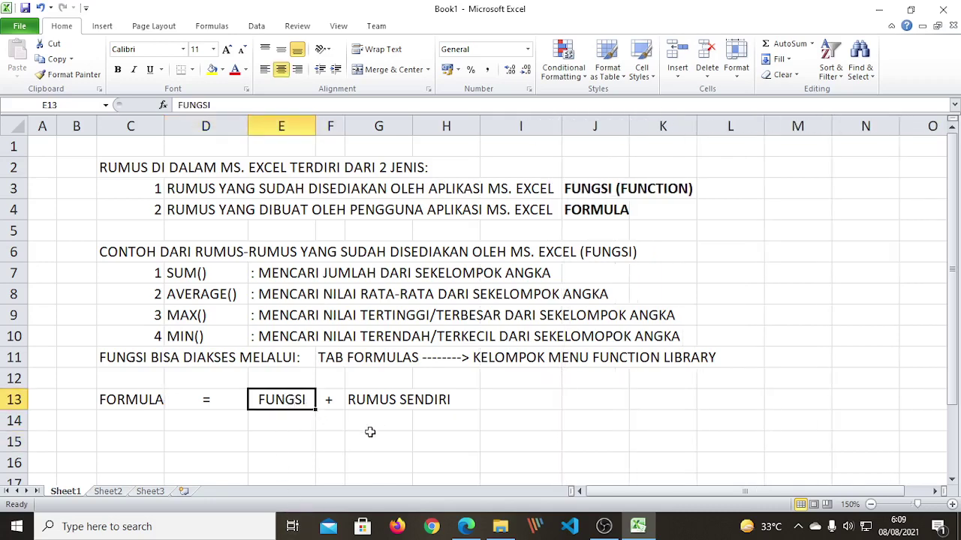
left_click(368, 400)
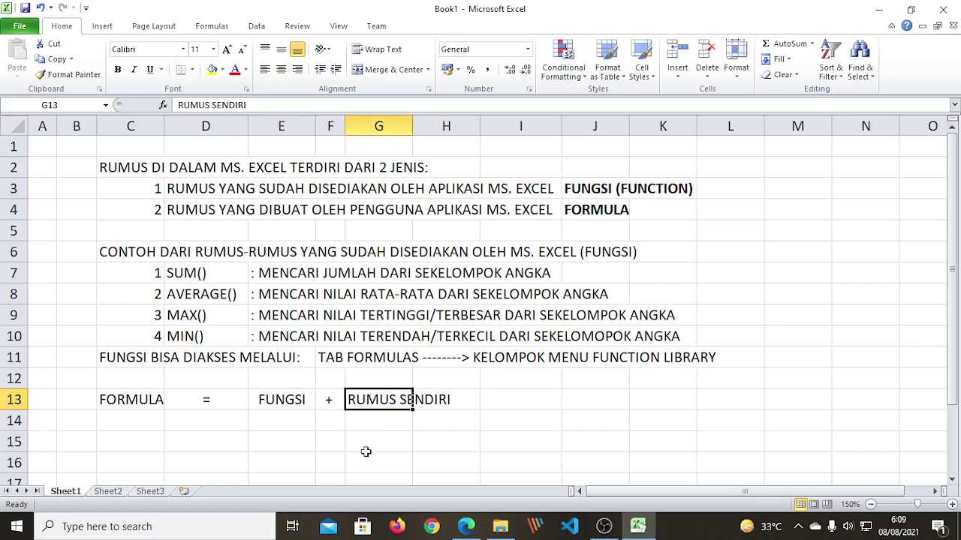
left_click(361, 447)
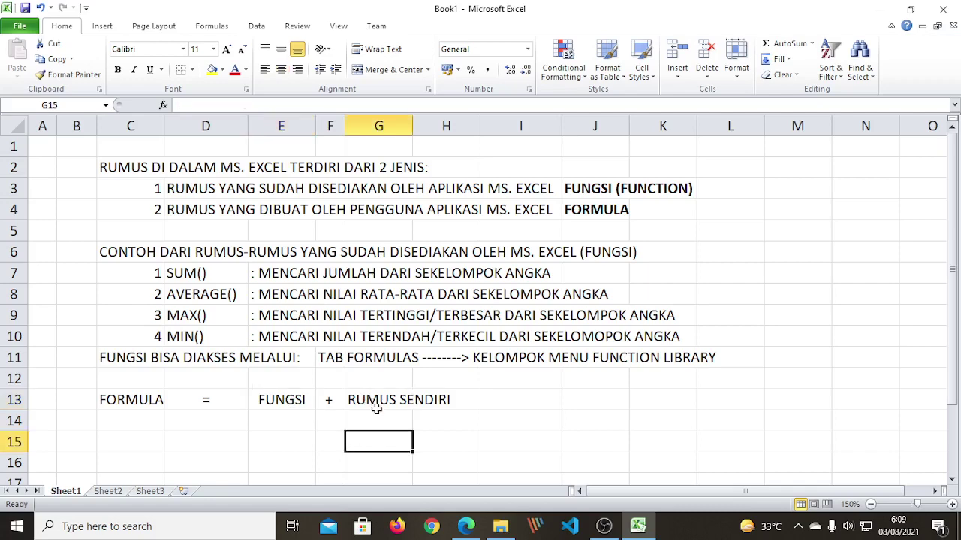
left_click(113, 404)
left_click(182, 400)
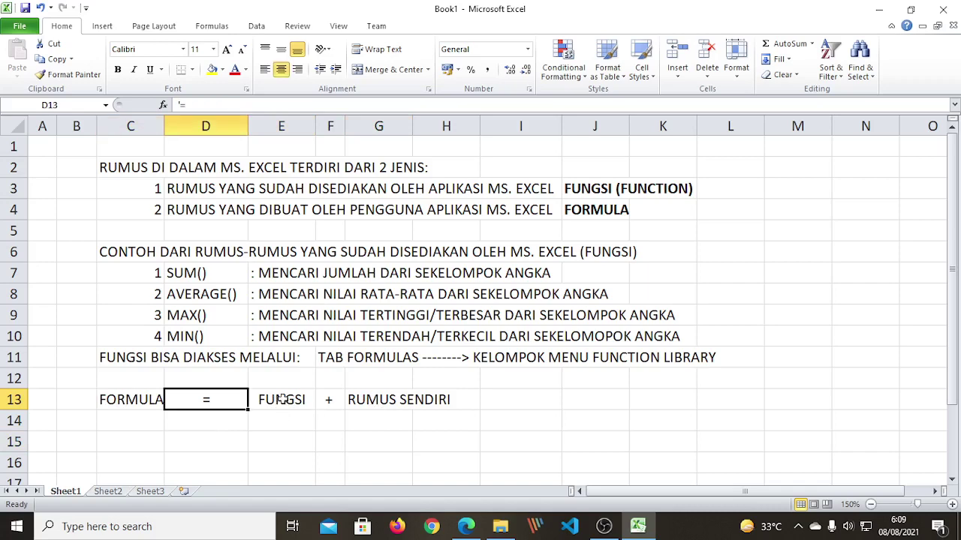
left_click(282, 400)
left_click(330, 400)
left_click(374, 402)
left_click(441, 425)
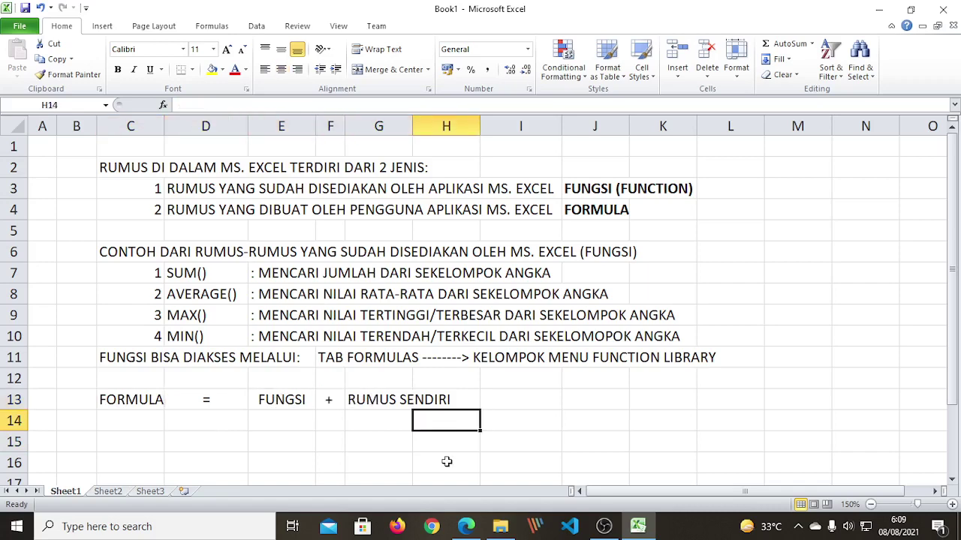
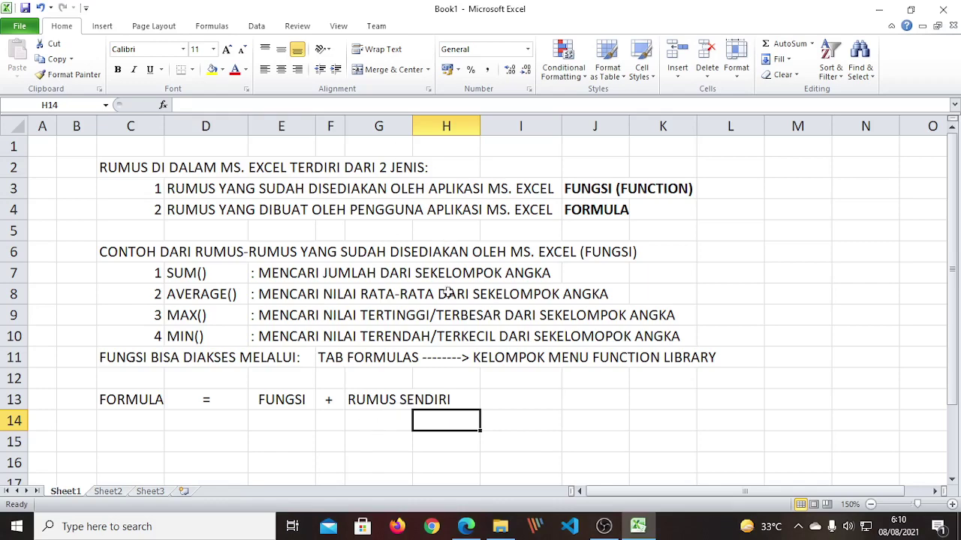
left_click(146, 400)
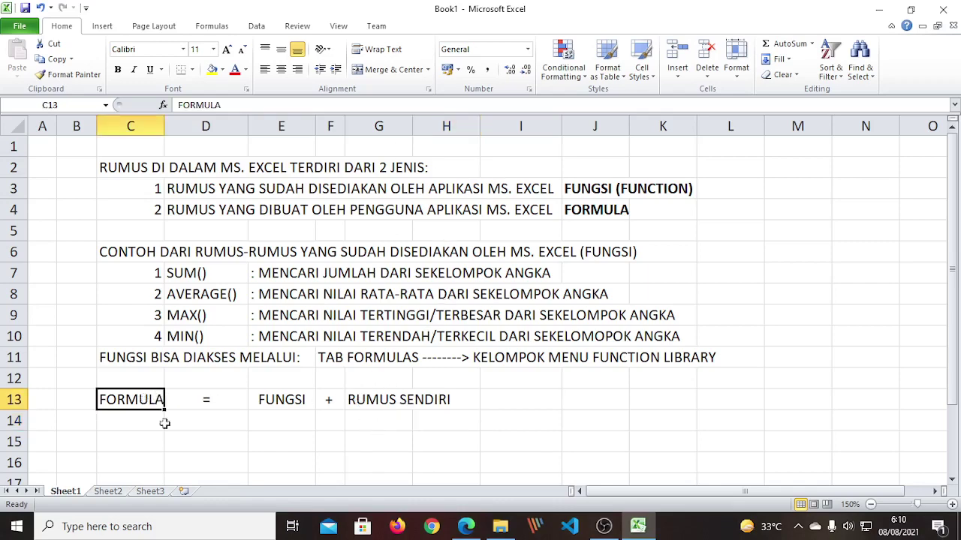
left_click(197, 455)
Step: Enter "IF" in cell E14, below FUNGSI, as an example function
left_click(289, 424)
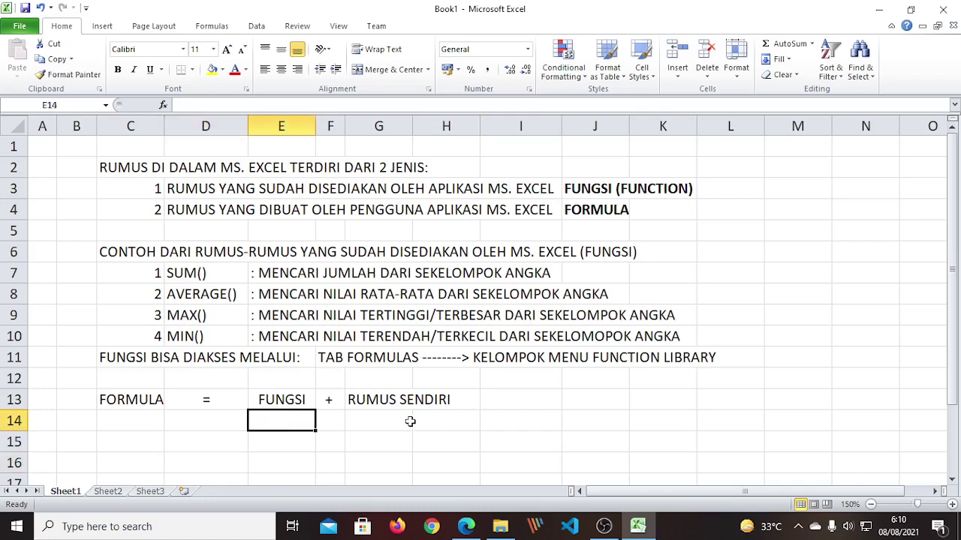
type("iF")
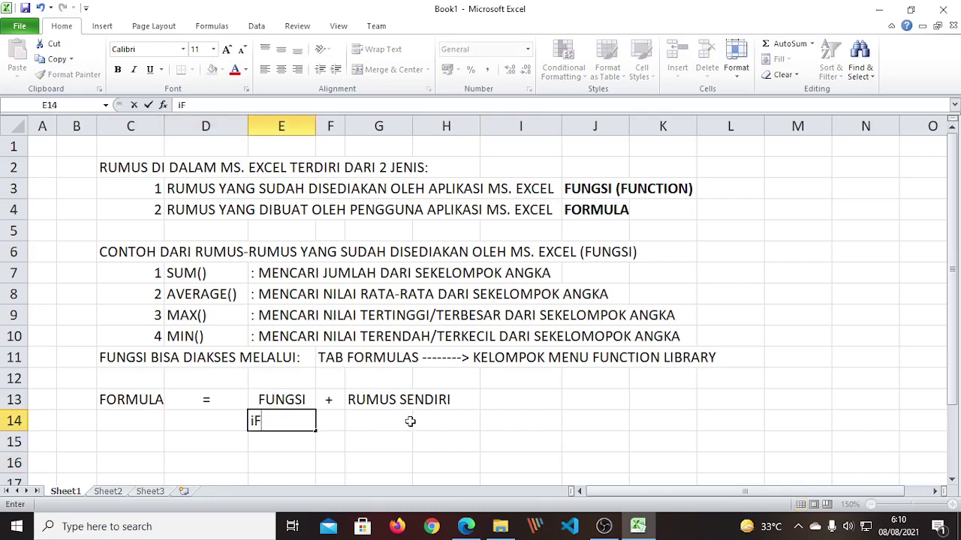
key("BackSpace")
key("BackSpace")
key("Right")
key("Right")
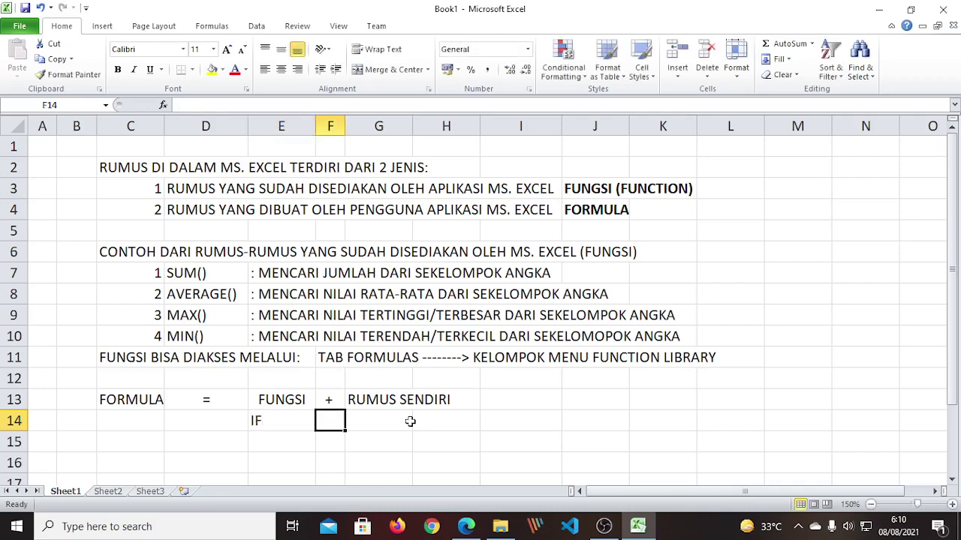
Step: Enter "VLOOKUP" in cell E15, below IF, as a second example function
key("Down")
key("Left")
key("Left")
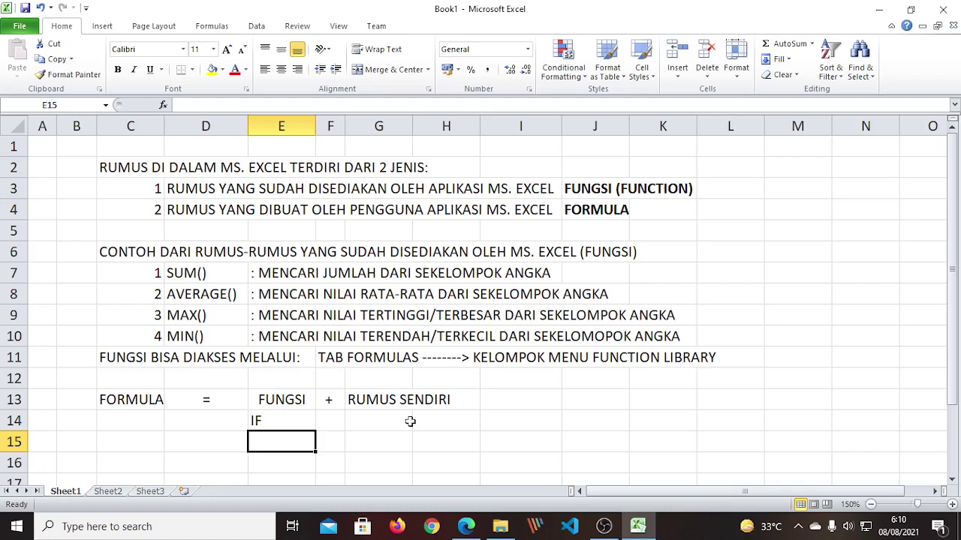
type("V")
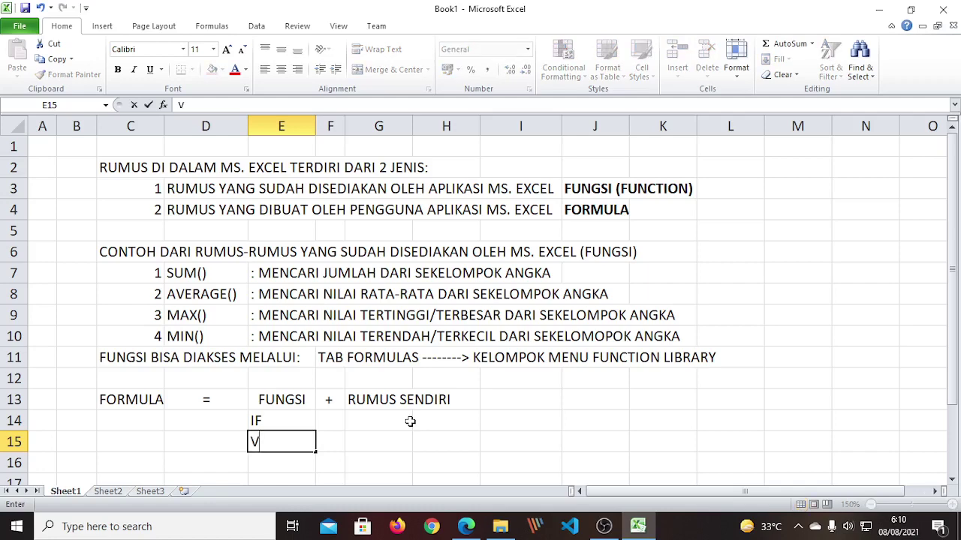
type("LOOKUP")
key("Return")
key("Up")
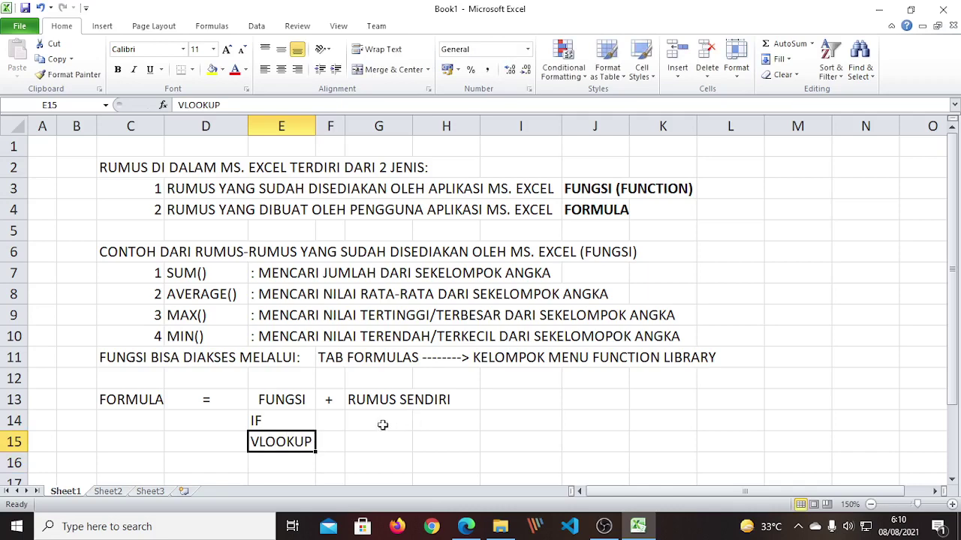
Step: Enter a plus sign as text in cell F14, beside IF
left_click(335, 419)
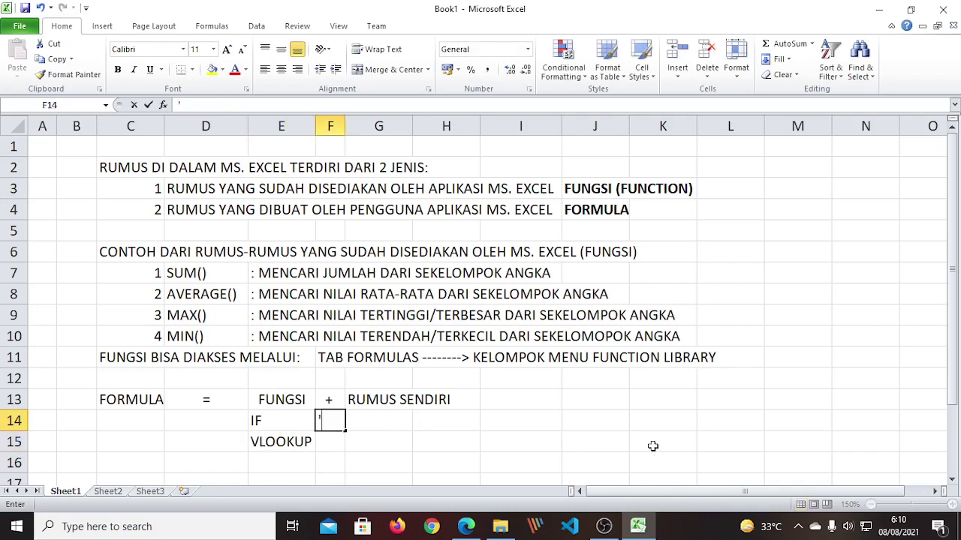
type("+")
key("Return")
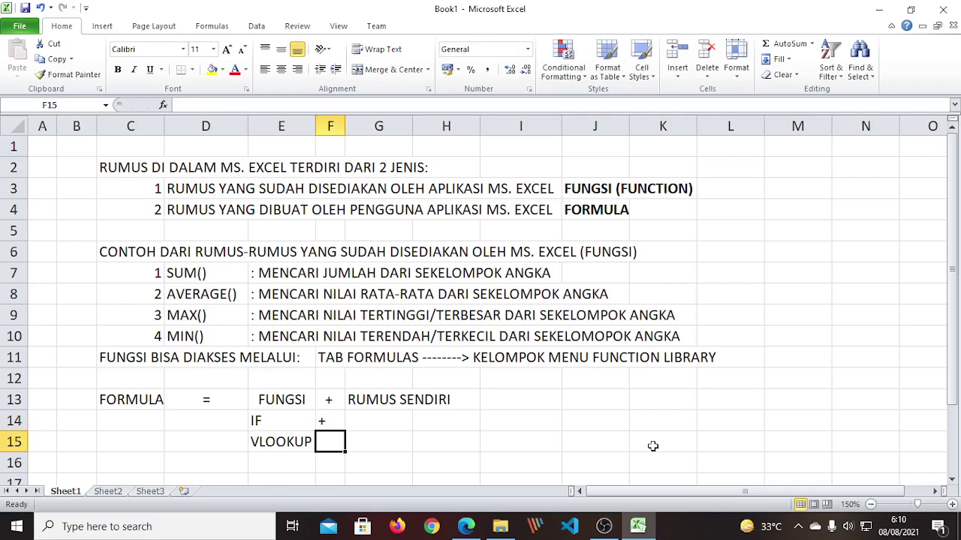
Step: Enter a plus sign as text in cell F15, beside VLOOKUP, and centre both plus signs in F14:F15
type("'+")
key("Return")
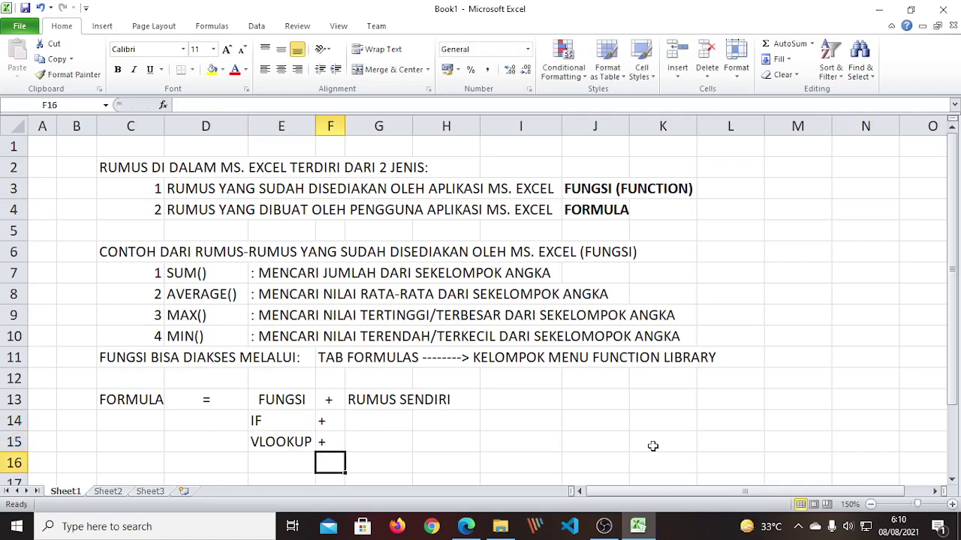
key("Up")
key("Up")
key("shift+Down")
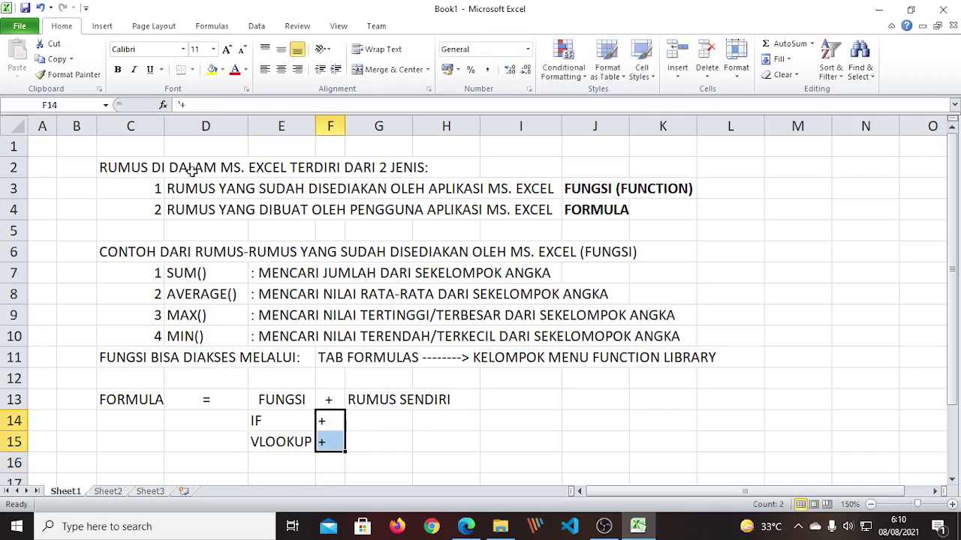
left_click(281, 69)
left_click(405, 444)
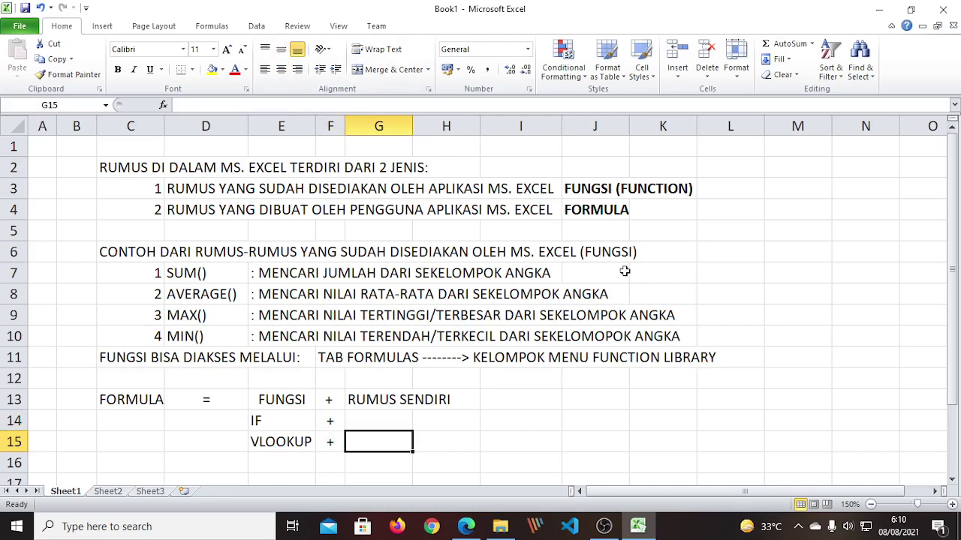
Step: Review the FORMULA entry in J4 against the FUNGSI and RUMUS SENDIRI parts of row 13
left_click(647, 294)
left_click(591, 211)
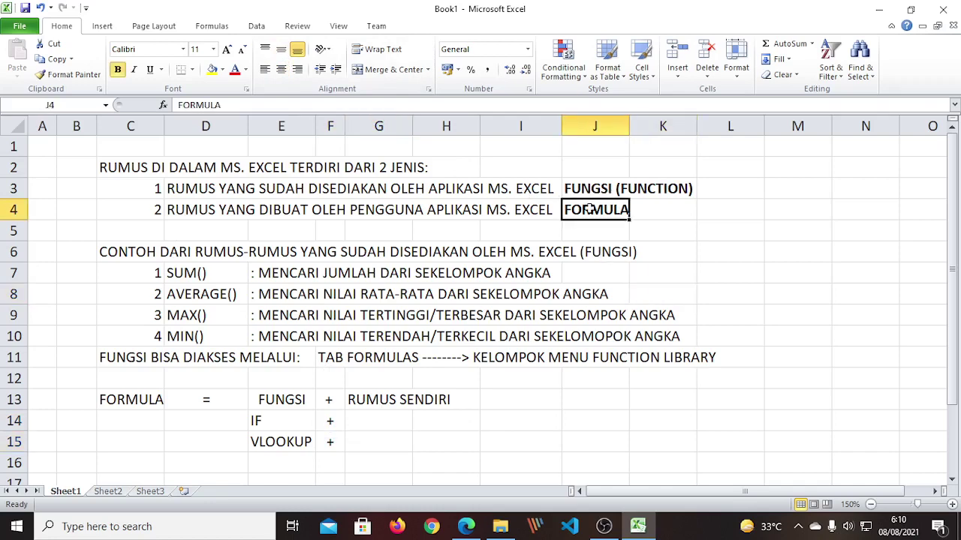
left_click(288, 403)
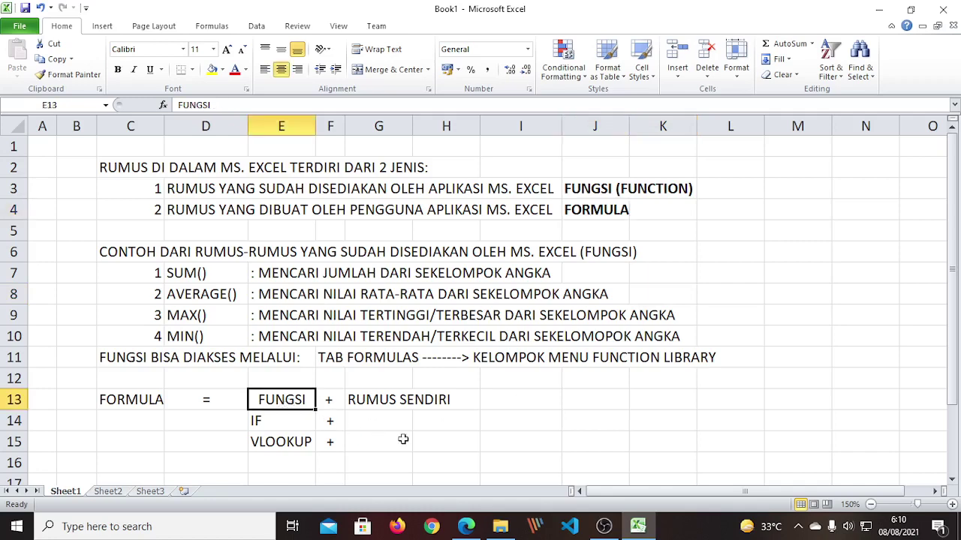
left_click(389, 403)
left_click(495, 439)
left_click(683, 435)
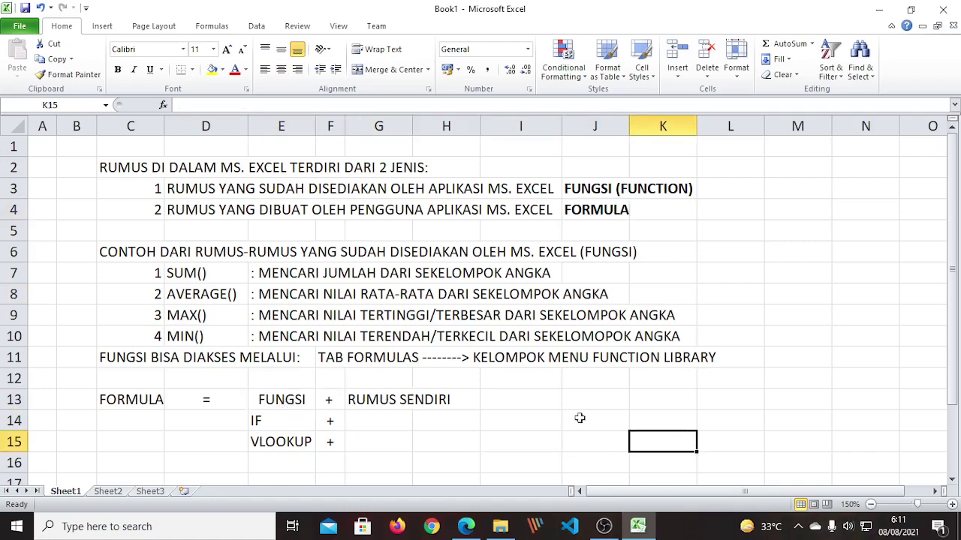
Step: Enter the note "PENGGUNAAN RUMUS DI DALAM APLIKASI MS. EXCEL SELALU" in cell I13
left_click(528, 402)
type("P")
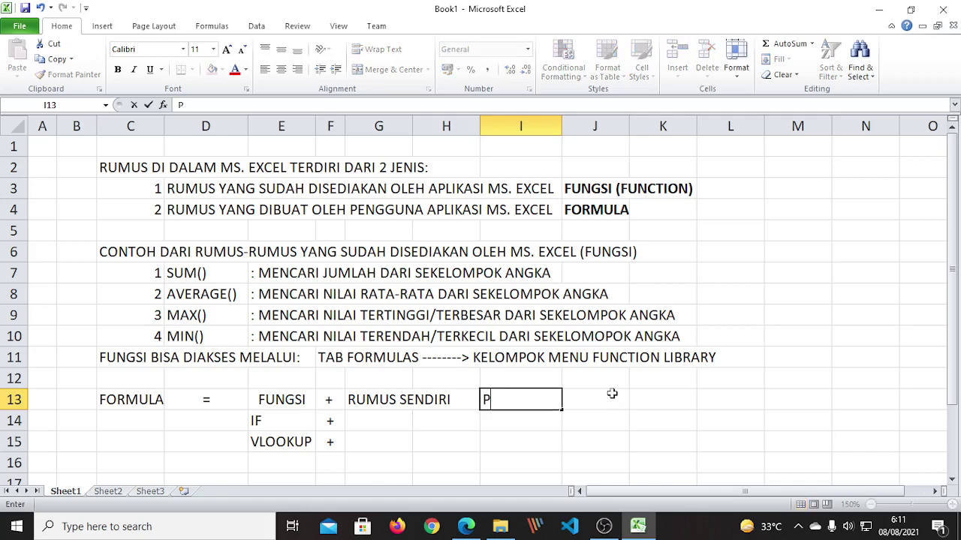
type("ENGGUNAAN ")
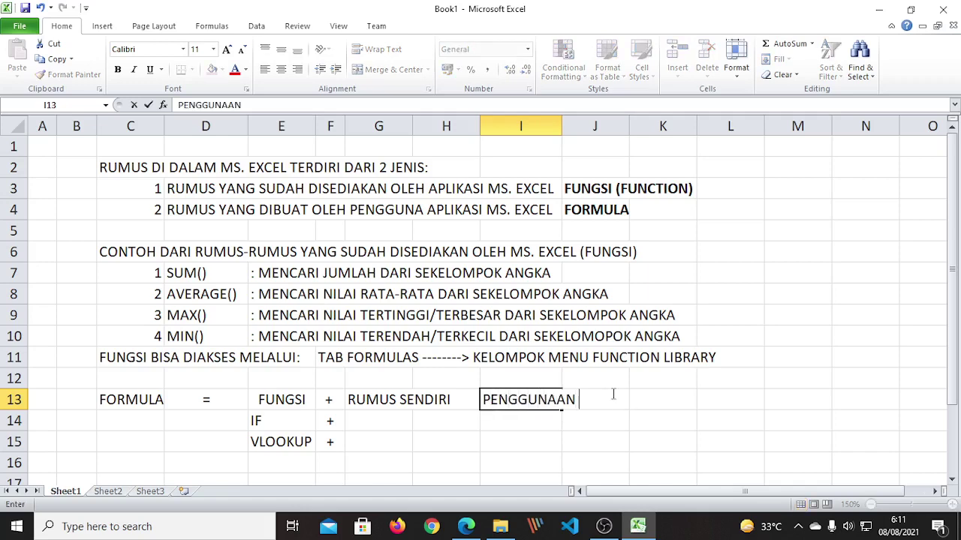
type("RUMUS")
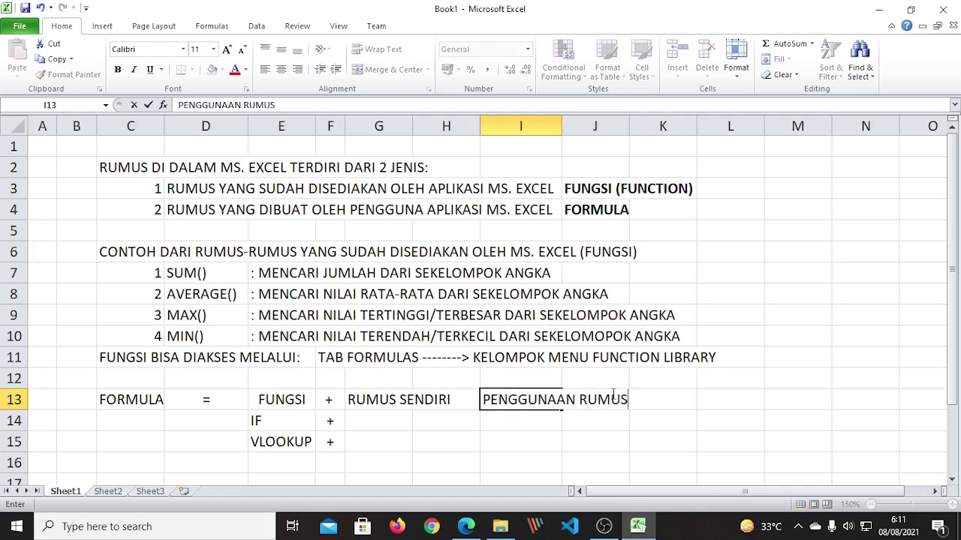
type(" DIDDALAM A")
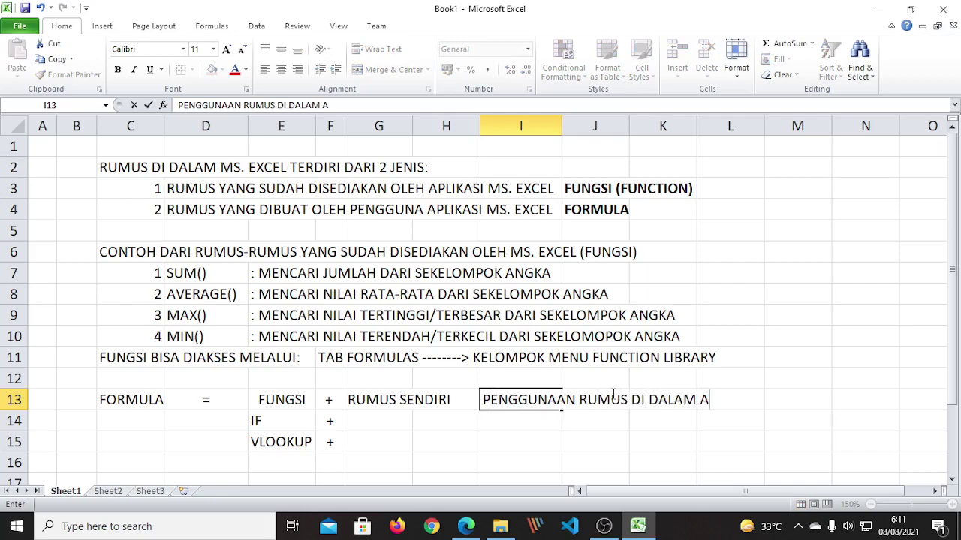
key("BackSpace")
key("BackSpace")
type("IKASI ")
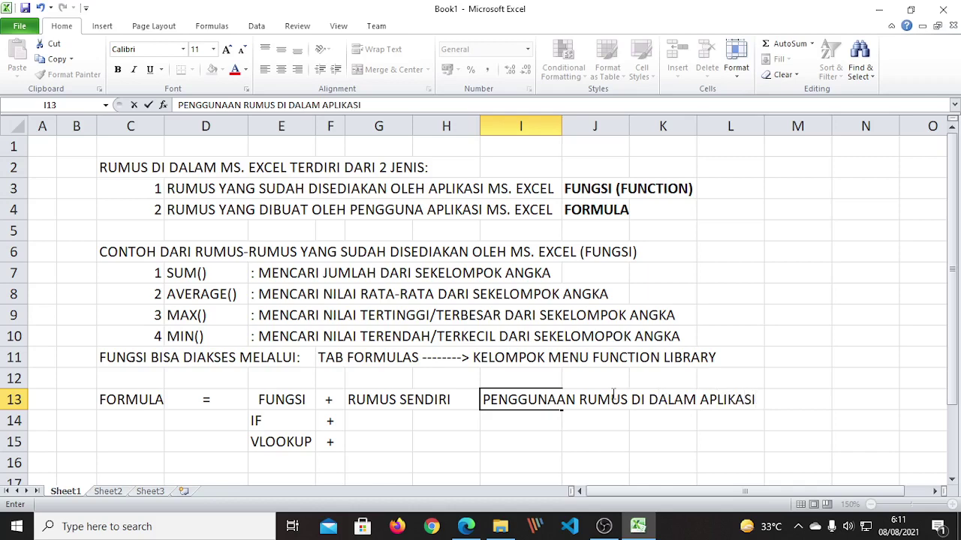
type("MS. EXCEL SELAL")
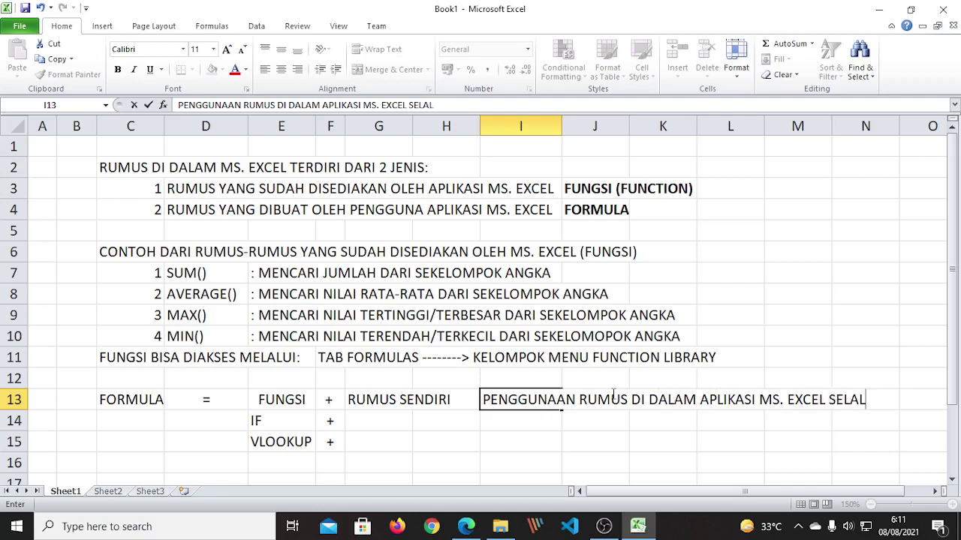
type("U DI")
key("BackSpace")
key("BackSpace")
key("BackSpace")
key("Return")
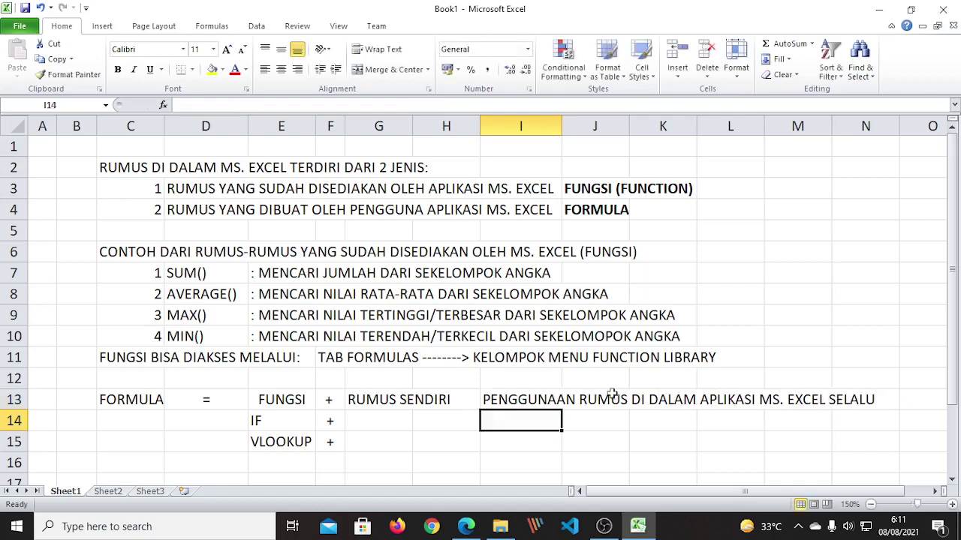
Step: Continue the note with "DIAWALI DENGAN TANDA" in cell I14 and an equals sign as text in L14
type("DIAWAL")
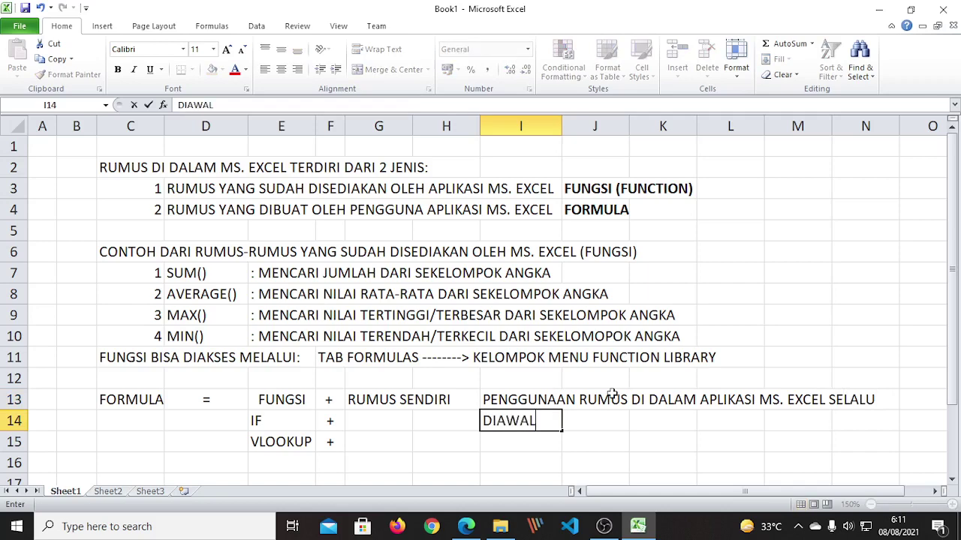
type("I DENGAN")
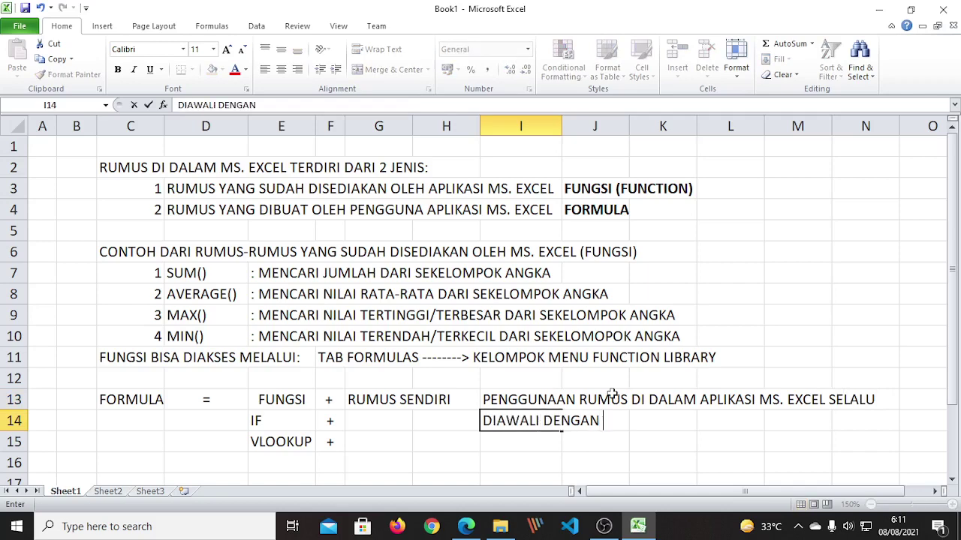
type(" TANDA")
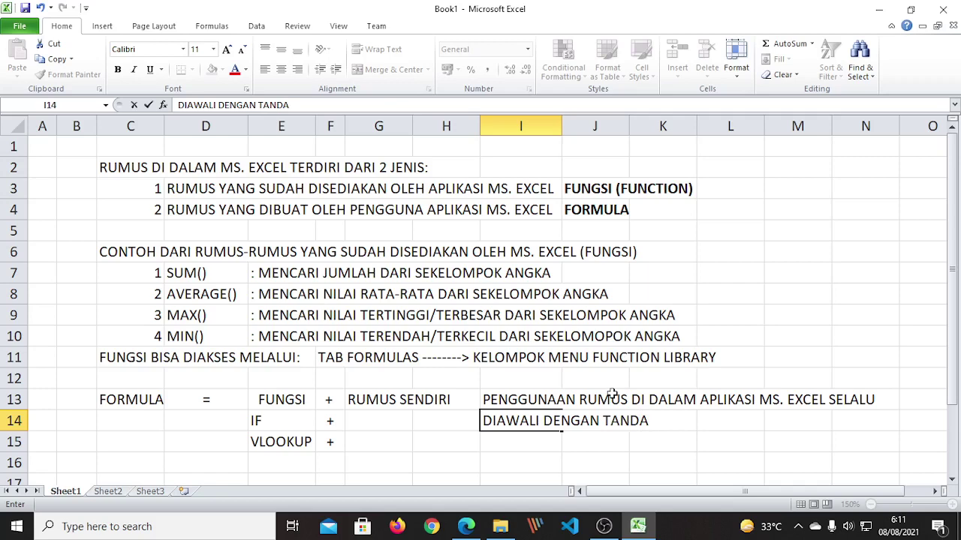
key("Right")
key("Right")
key("Right")
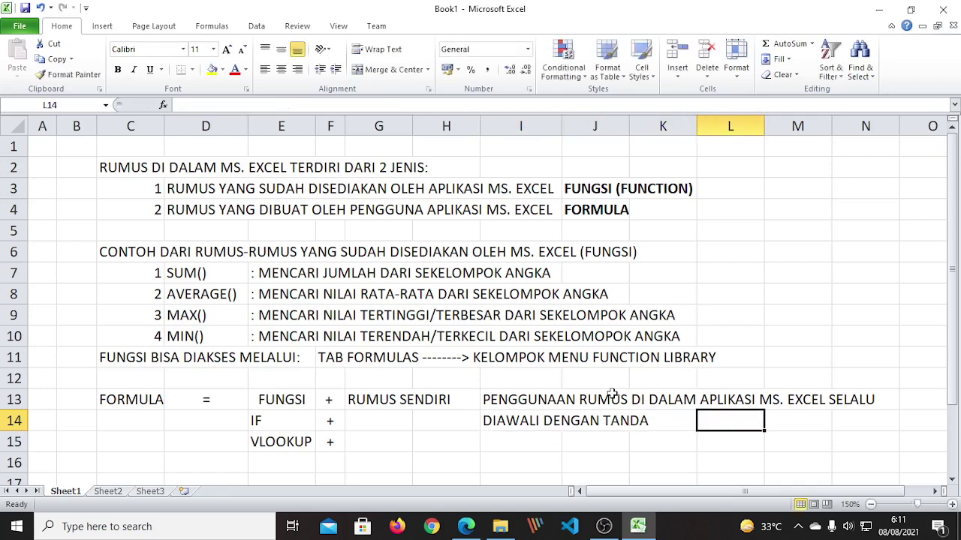
type("=")
key("Return")
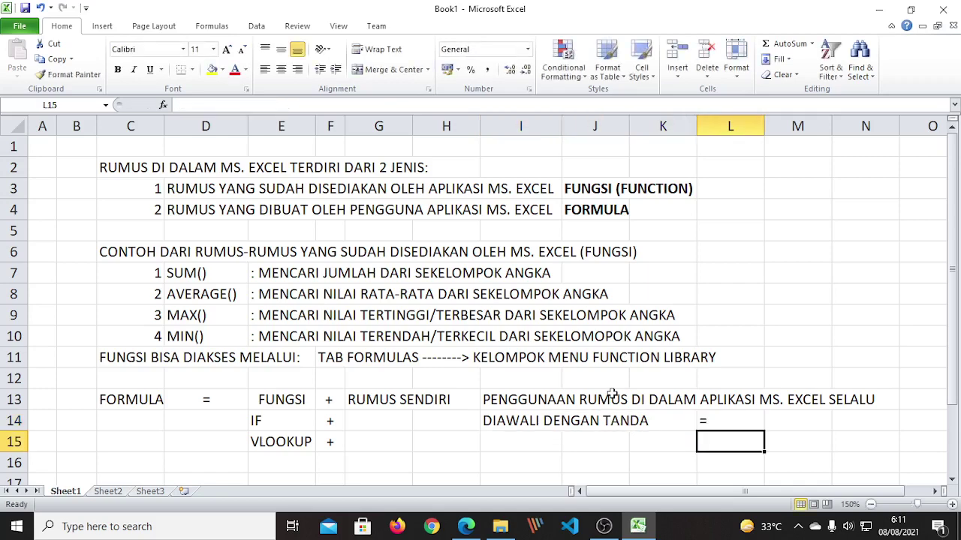
Step: Go over the equals sign, the note in I13, and the FUNGSI (FUNCTION) and FORMULA types in J3 and J4
left_click(732, 423)
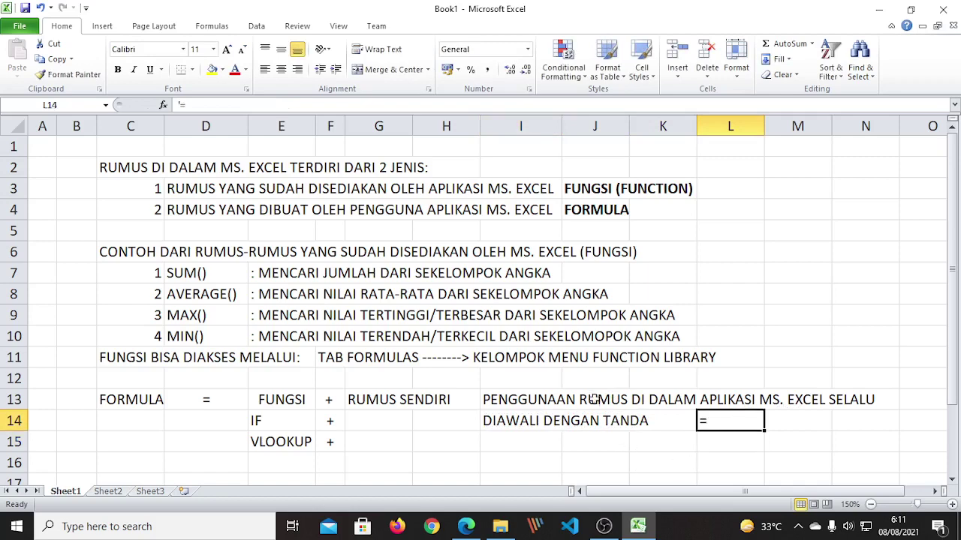
left_click(656, 463)
left_click(503, 400)
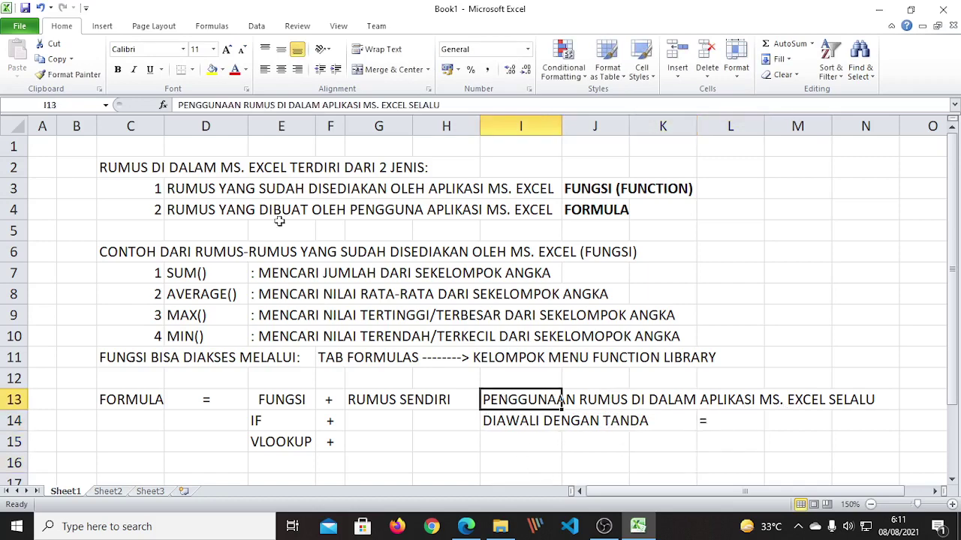
left_click(586, 189)
left_click(570, 316)
left_click(582, 210)
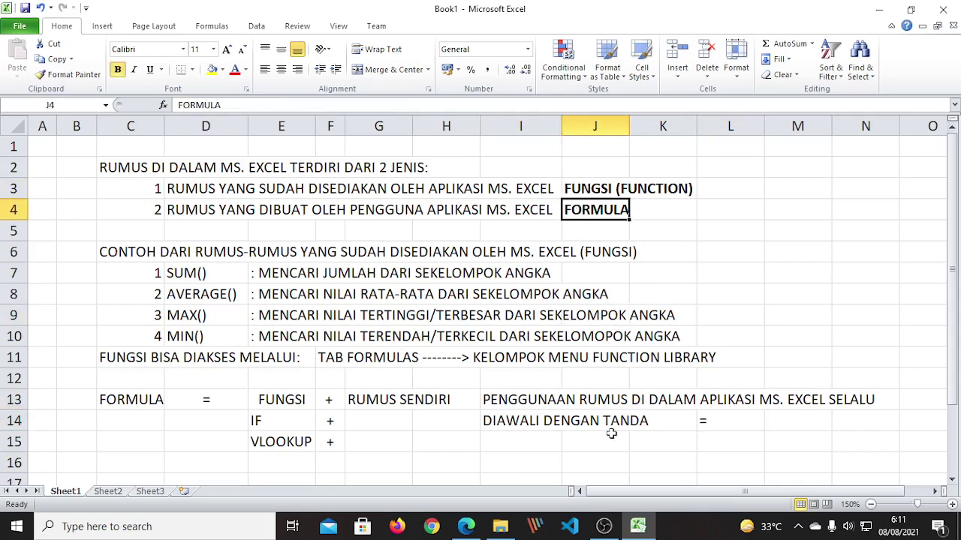
left_click(557, 458)
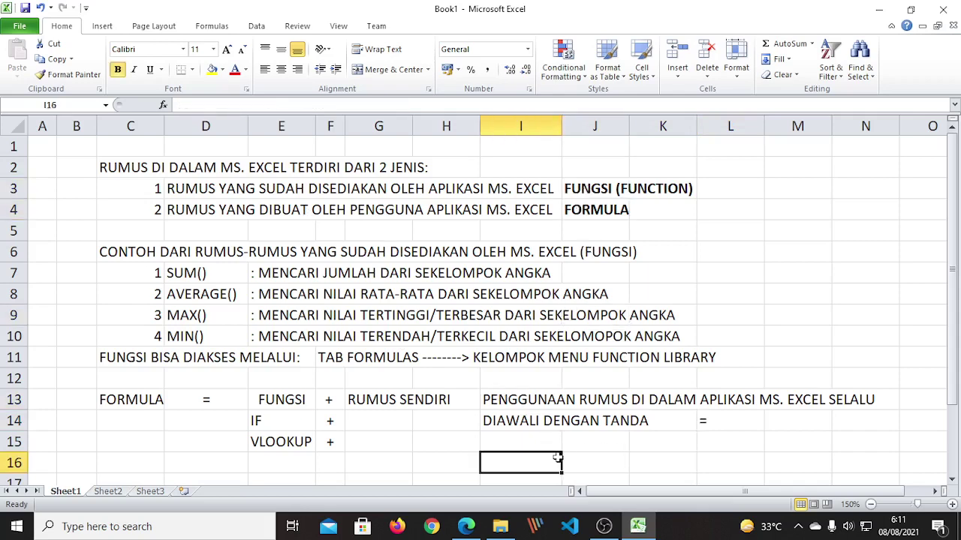
left_click(594, 187)
left_click(595, 217)
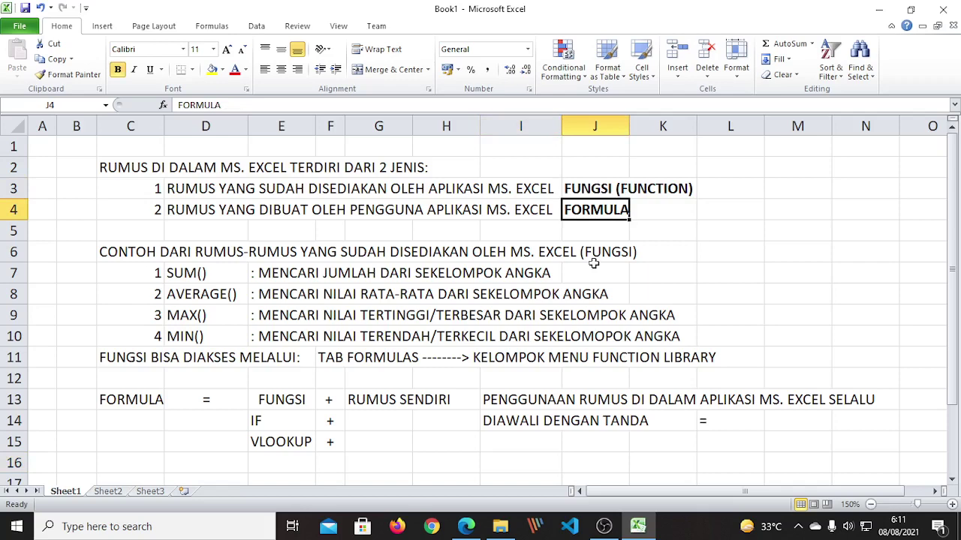
Step: Read through the note in I13 and I14, examining the equals sign in L14 that starts every formula
left_click(587, 440)
left_click(500, 403)
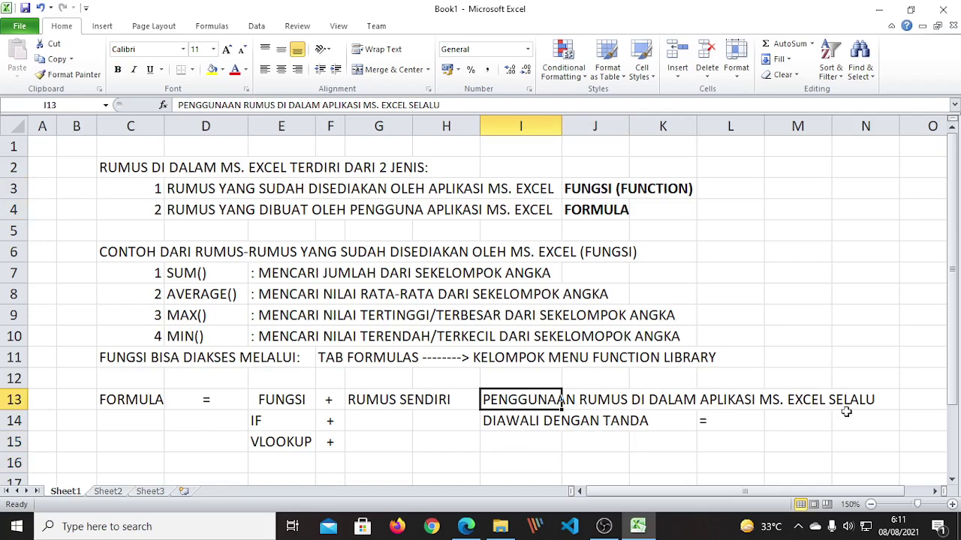
left_click(511, 424)
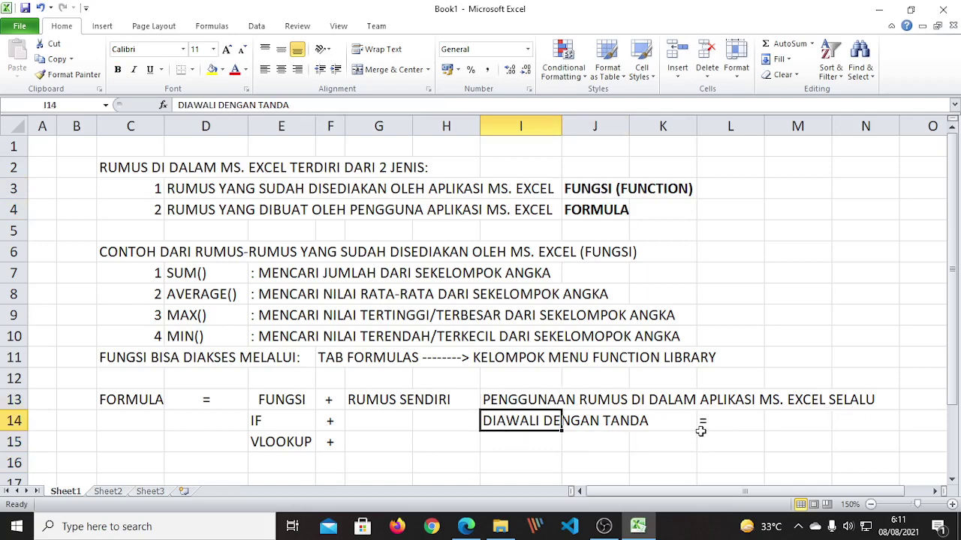
left_click(716, 437)
left_click(731, 422)
left_click(728, 437)
left_click(722, 419)
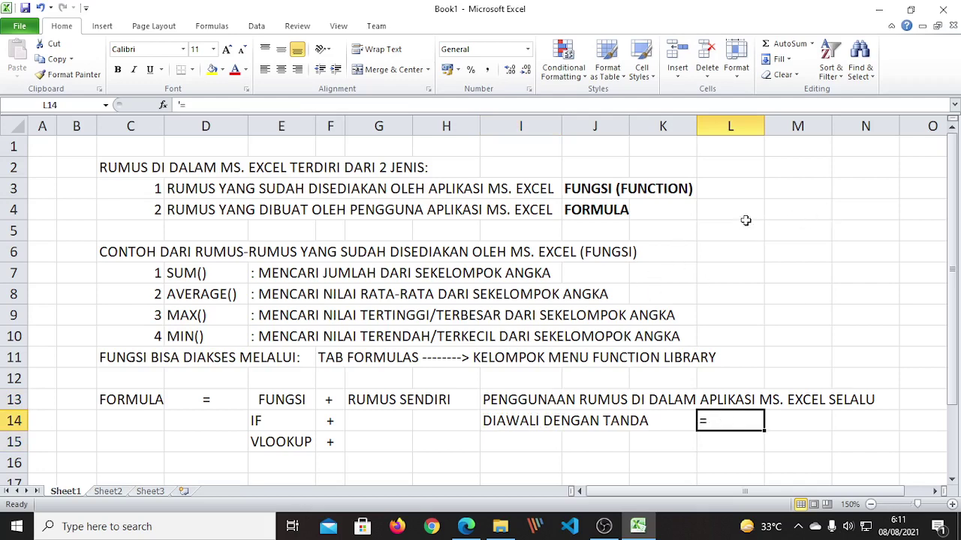
left_click(697, 469)
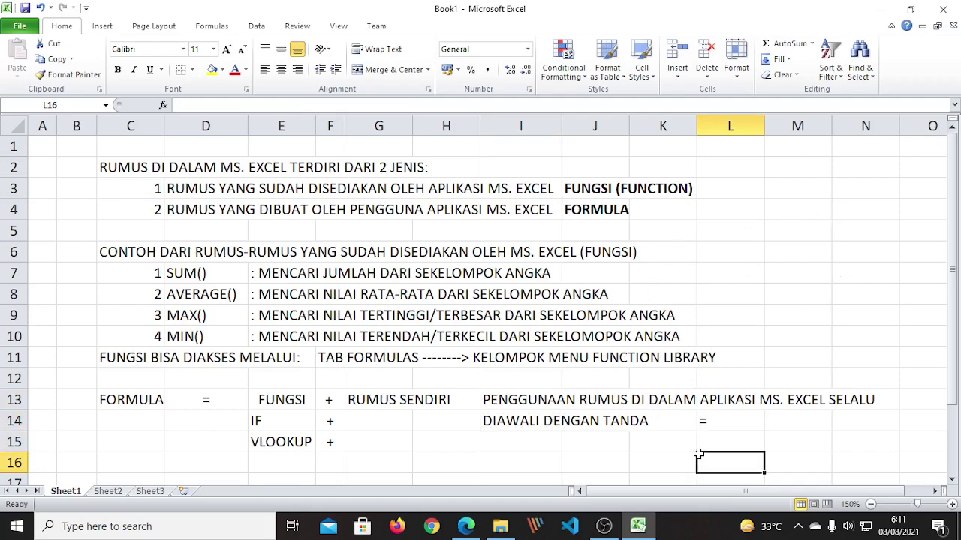
left_click(744, 419)
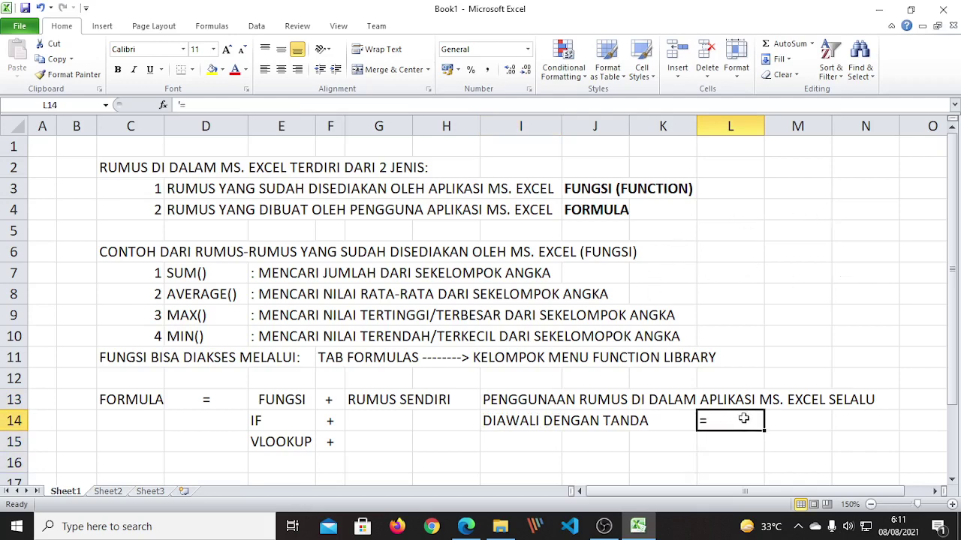
left_click(746, 464)
left_click(717, 424)
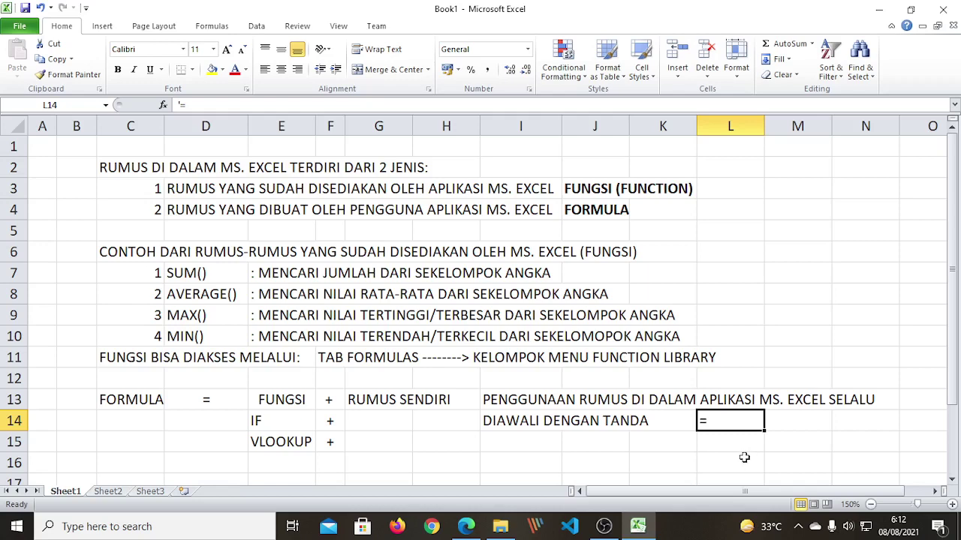
left_click(691, 459)
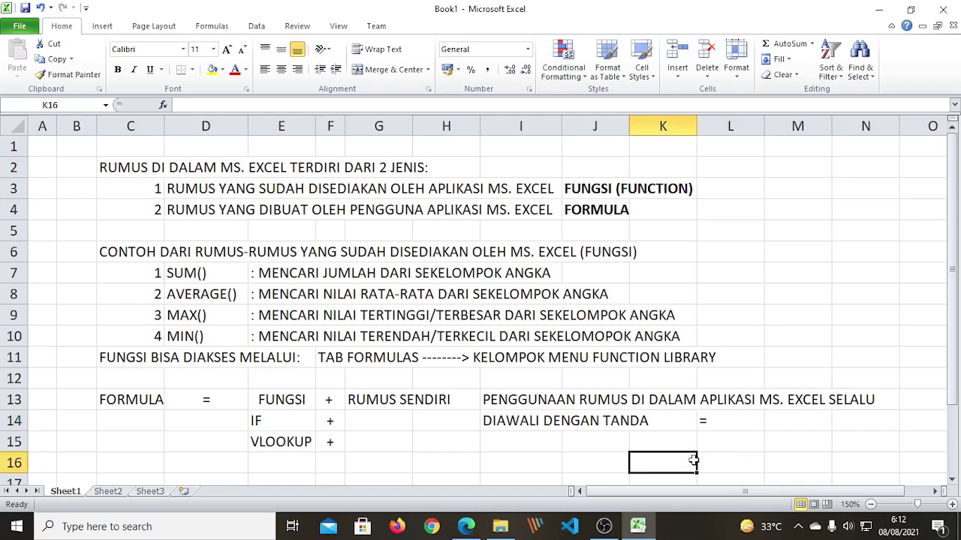
left_click(720, 416)
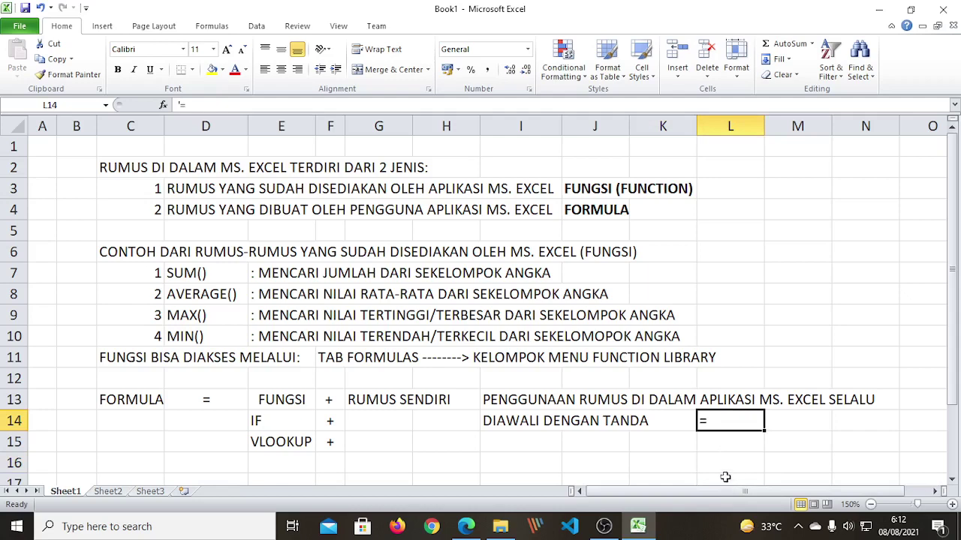
left_click(716, 459)
left_click(725, 445)
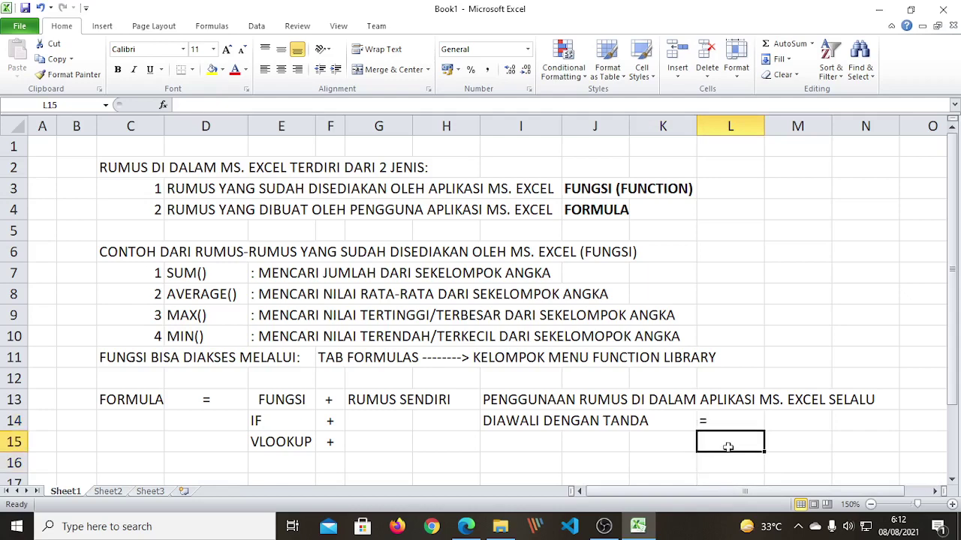
left_click(720, 422)
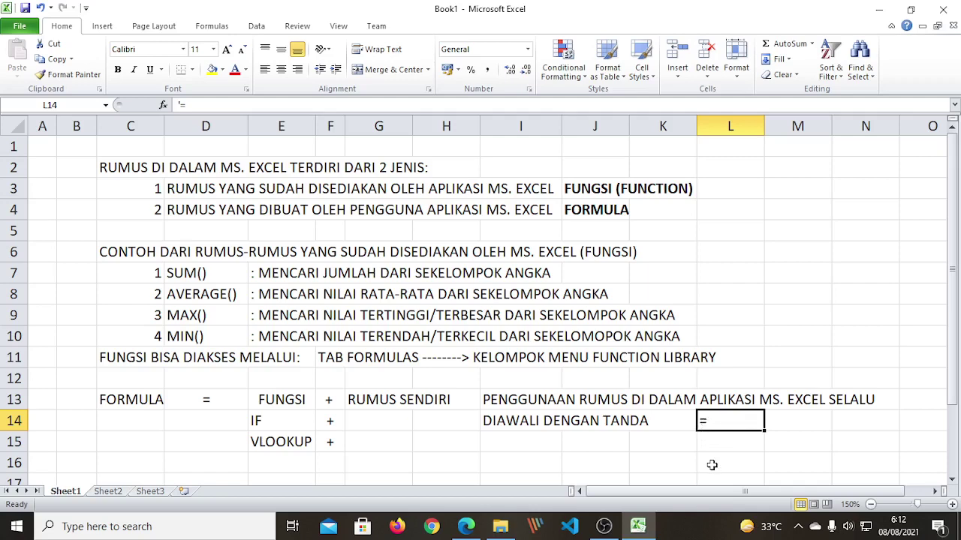
left_click(681, 448)
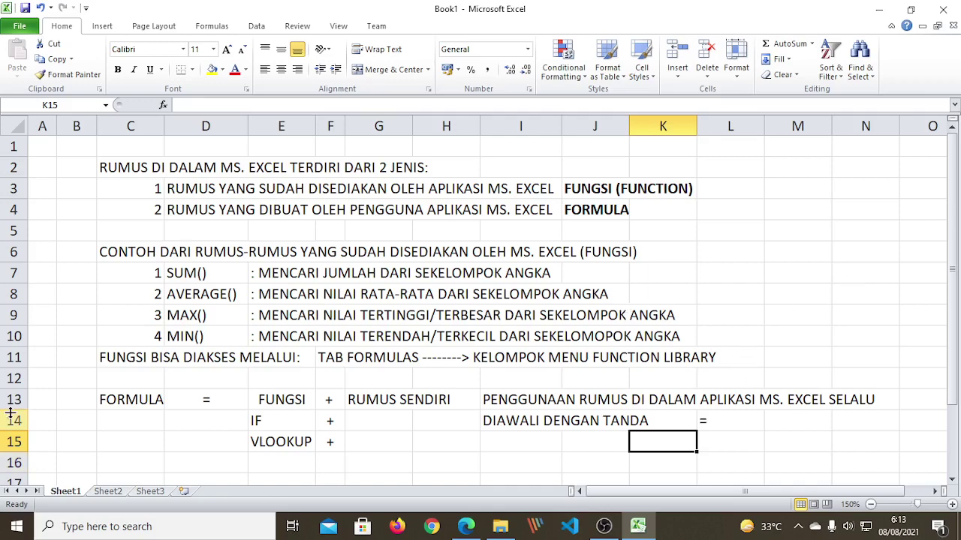
Step: Reduce the height of the empty row 12 above the FORMULA equation
left_click_drag(25, 390, 25, 376)
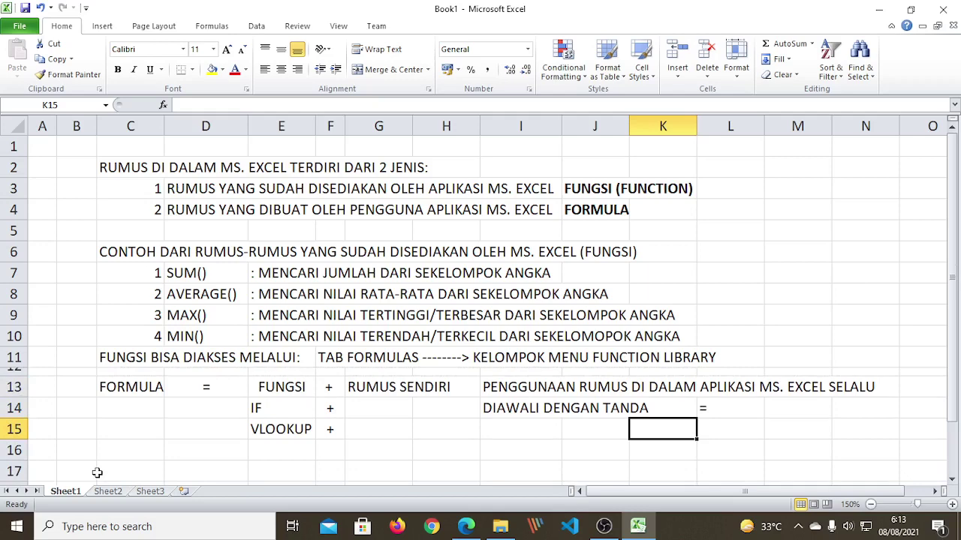
left_click(801, 527)
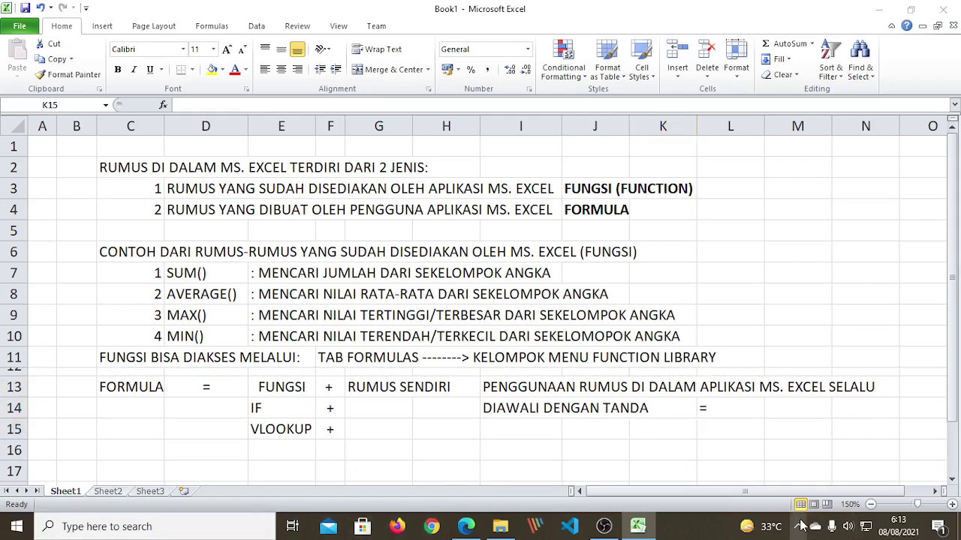